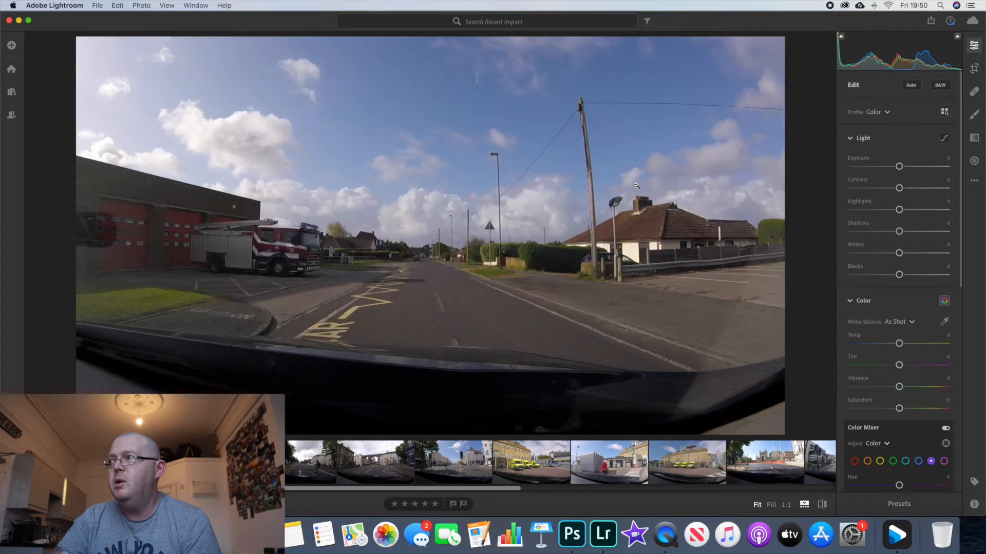
Step: Crop the photo to a 4 x 5 / 8 x 10 aspect ratio, framed tightly around the fire engine and station
click(974, 70)
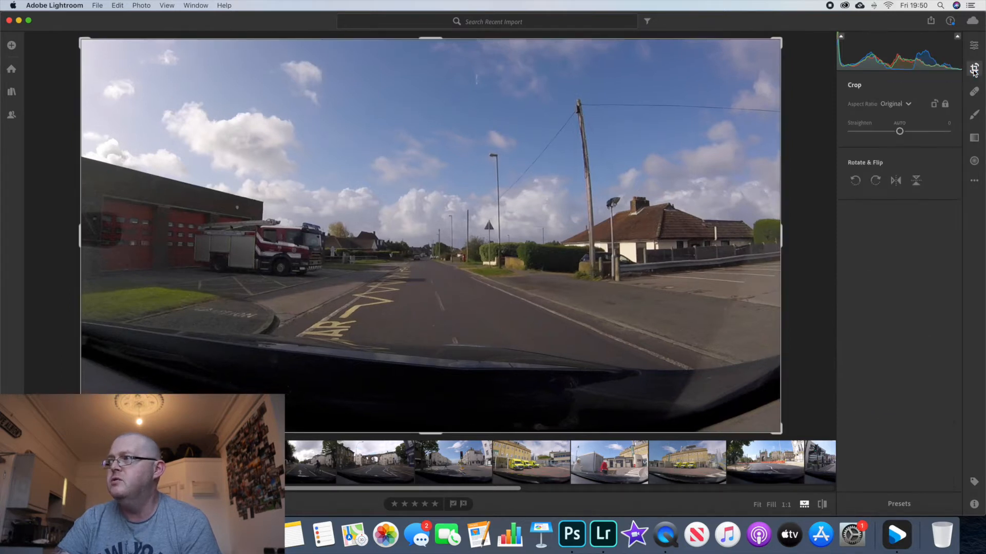
click(902, 106)
click(894, 178)
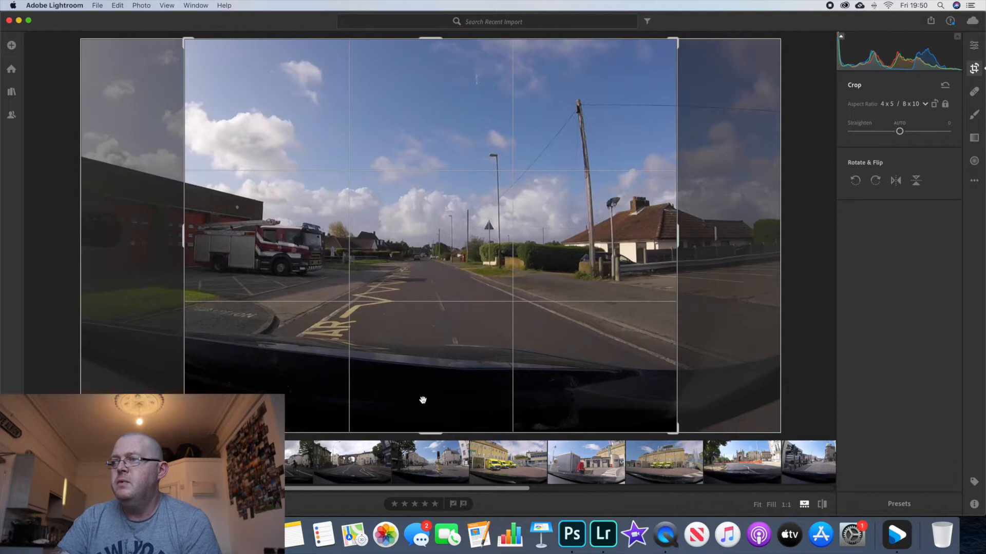
drag(409, 383, 455, 389)
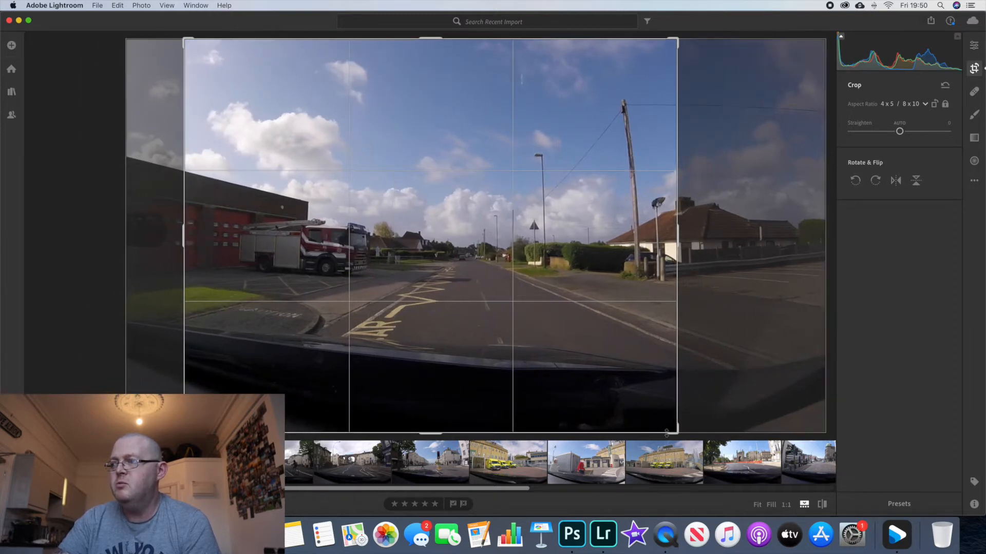
drag(674, 433, 609, 401)
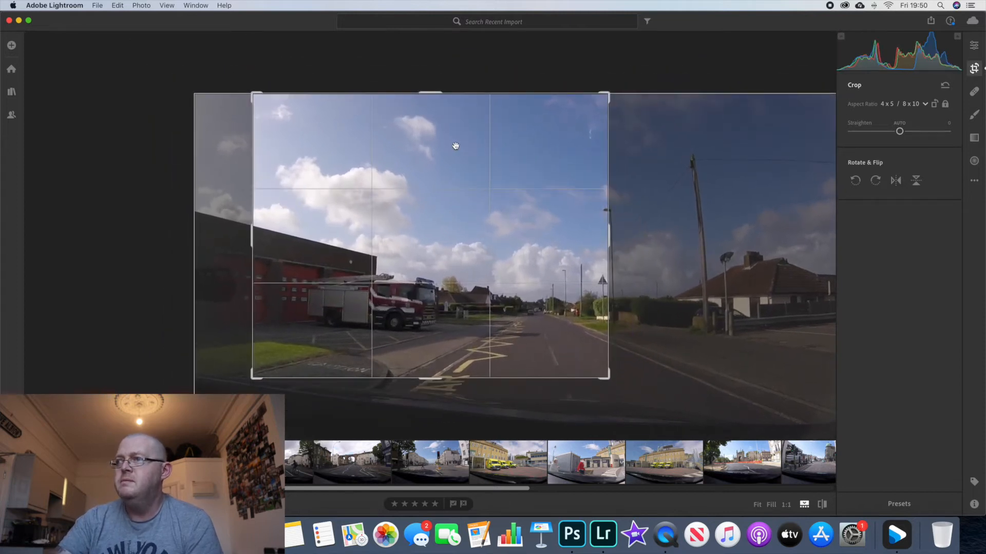
drag(428, 94, 424, 128)
drag(421, 189, 462, 202)
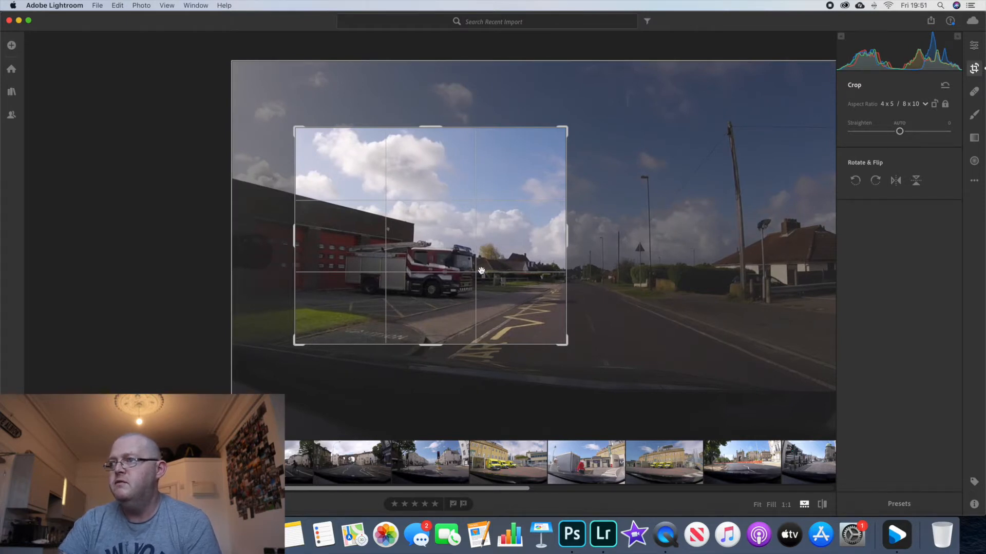
click(973, 47)
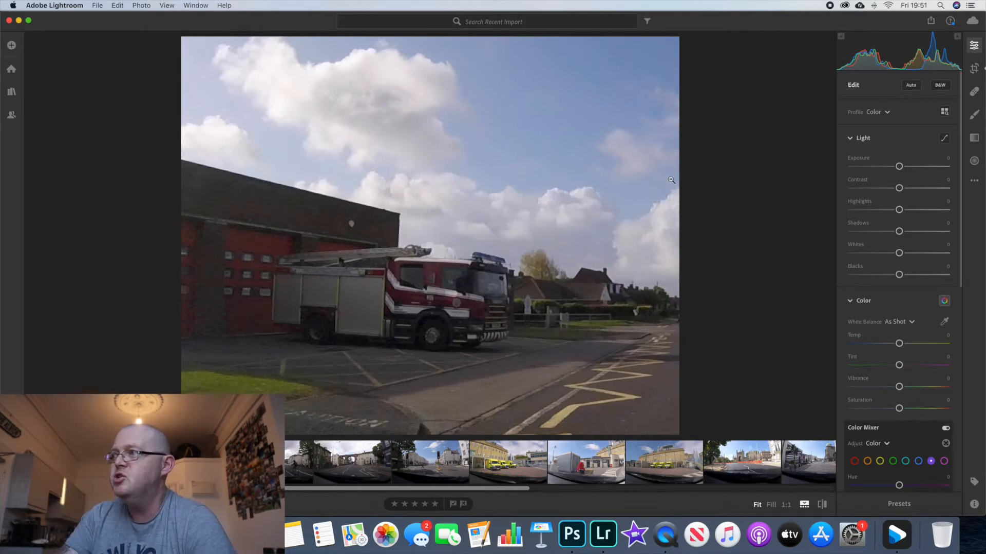
Step: Apply the Auto adjustments and refine the light with Exposure +0.32, Contrast +18, Highlights -82 and Shadows 0
click(912, 87)
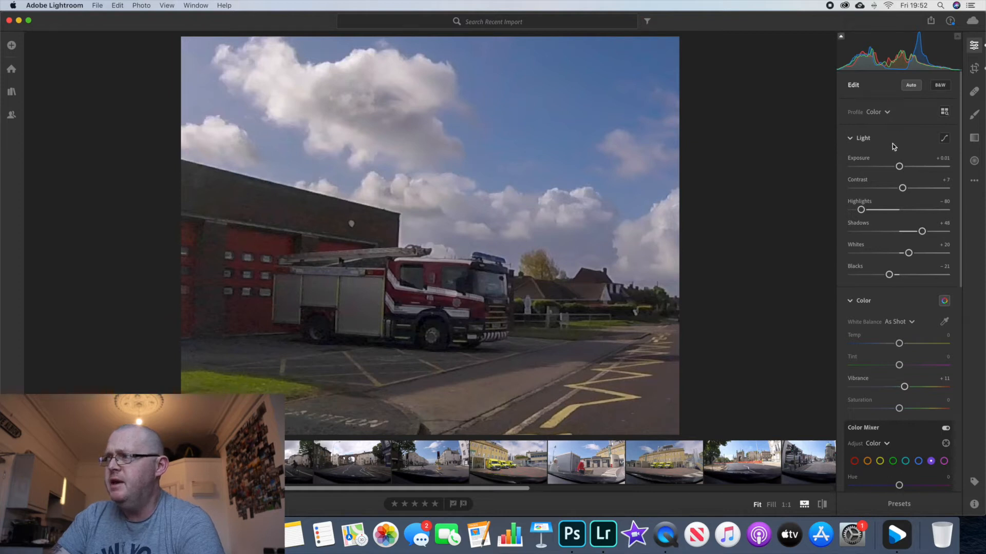
drag(899, 167, 902, 169)
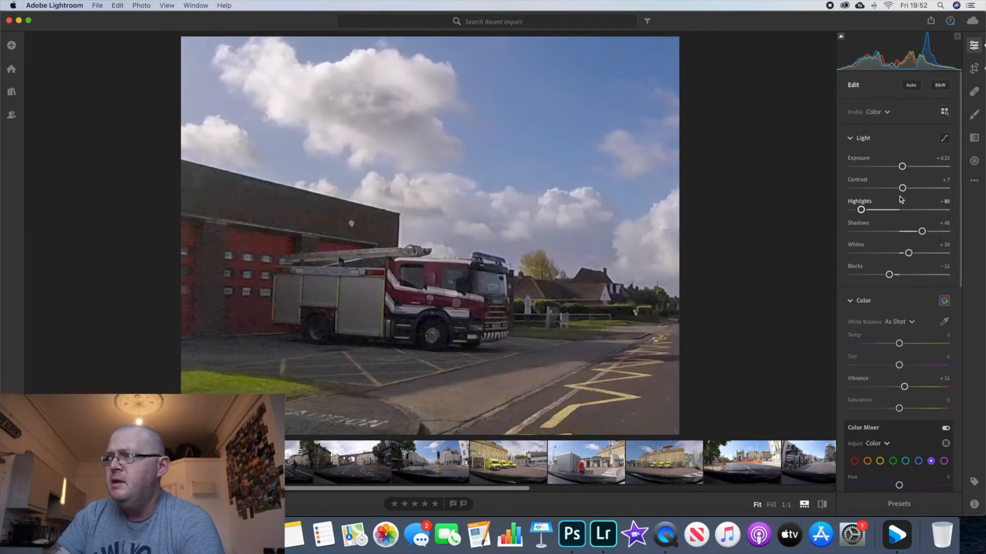
drag(903, 190, 909, 192)
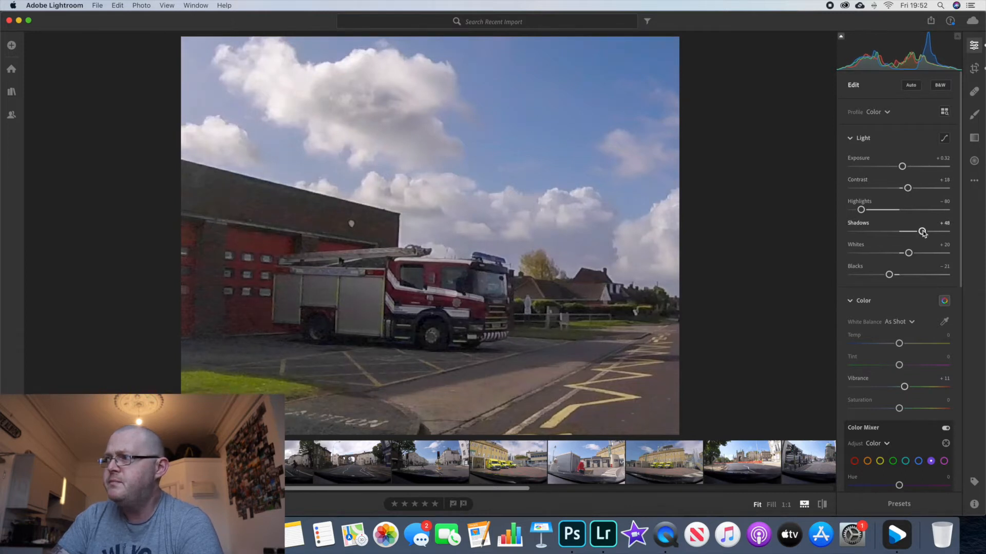
drag(921, 233, 899, 232)
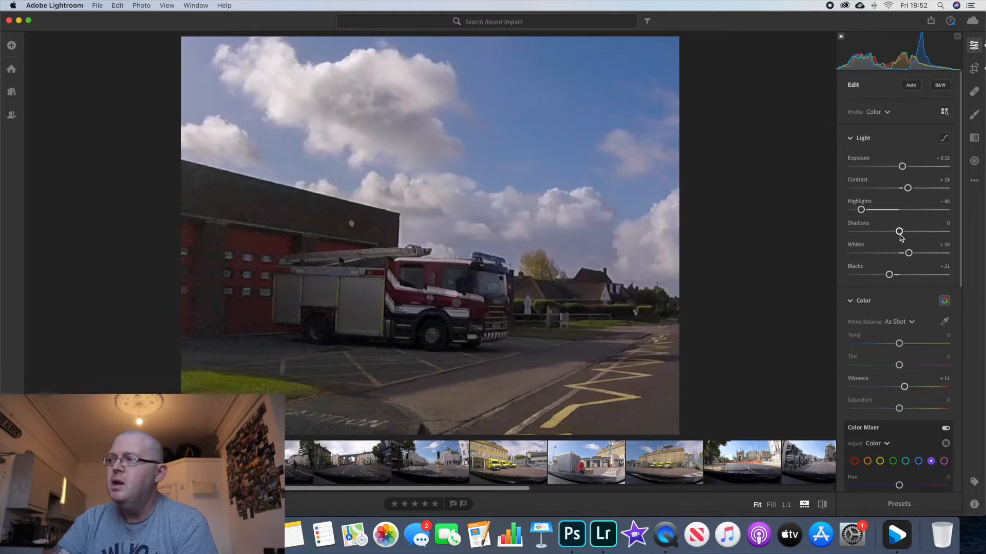
mouse_move(861, 210)
mouse_down()
mouse_move(898, 212)
mouse_move(861, 212)
mouse_up()
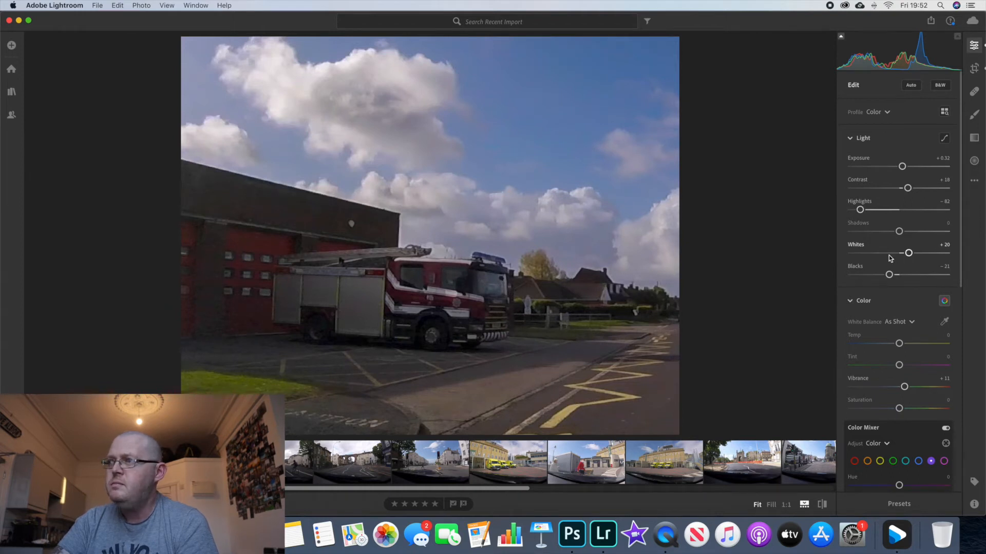
Step: Adjust the photo's overall colour to Temp -8, Vibrance +38 and Saturation -26
scroll(890, 259, down, 2)
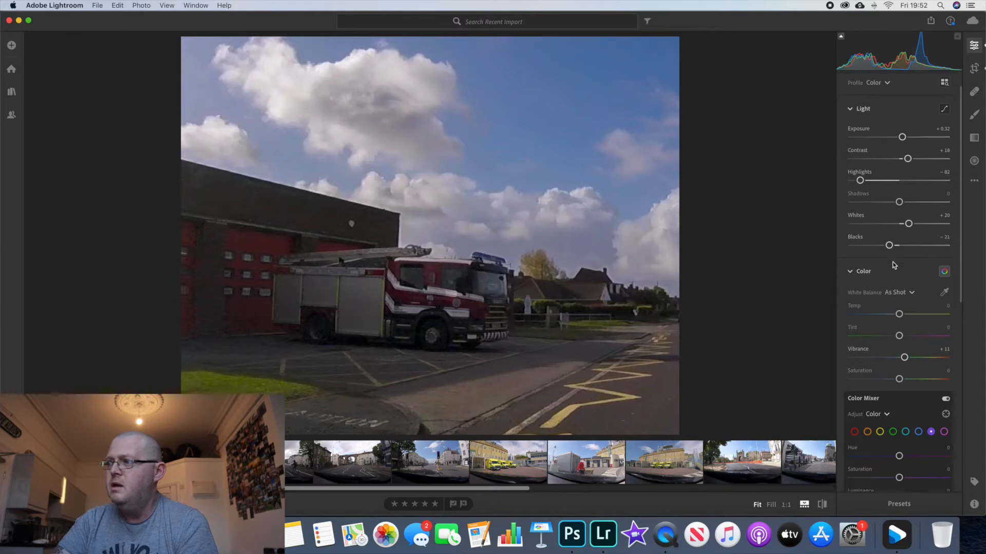
scroll(893, 263, down, 3)
drag(900, 270, 897, 270)
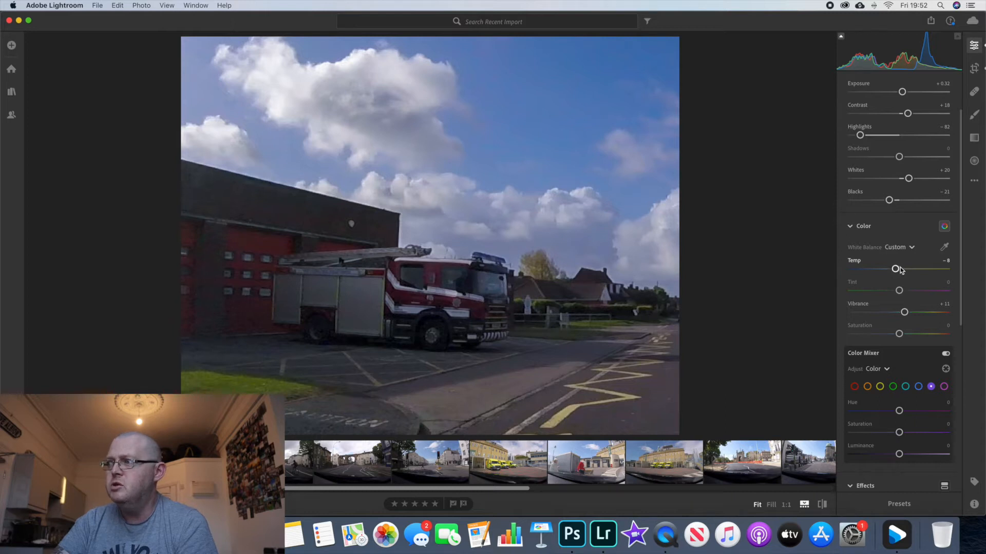
scroll(904, 269, down, 2)
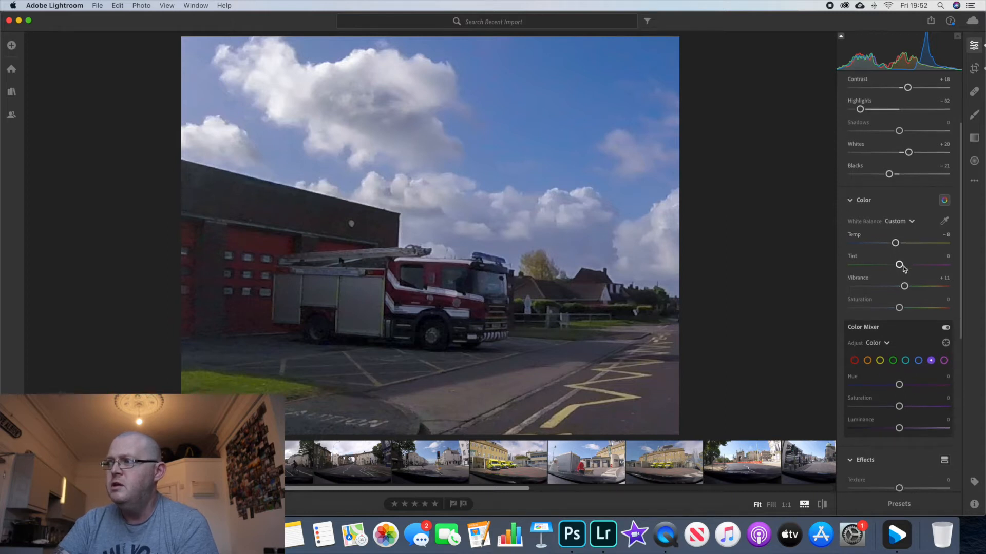
scroll(903, 267, down, 1)
mouse_move(905, 285)
mouse_down()
mouse_move(919, 288)
mouse_move(905, 274)
mouse_up()
scroll(911, 282, down, 3)
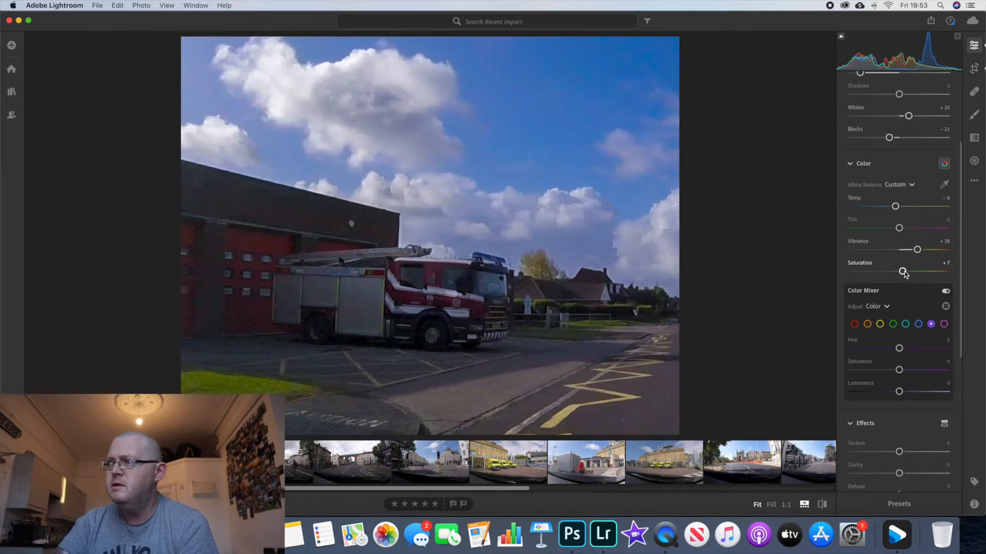
scroll(904, 272, down, 2)
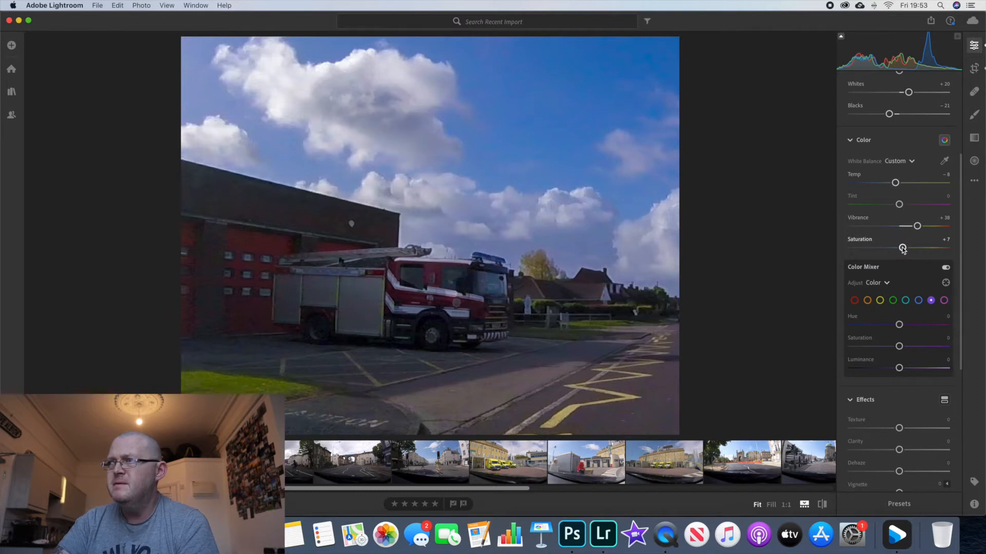
drag(900, 250, 886, 250)
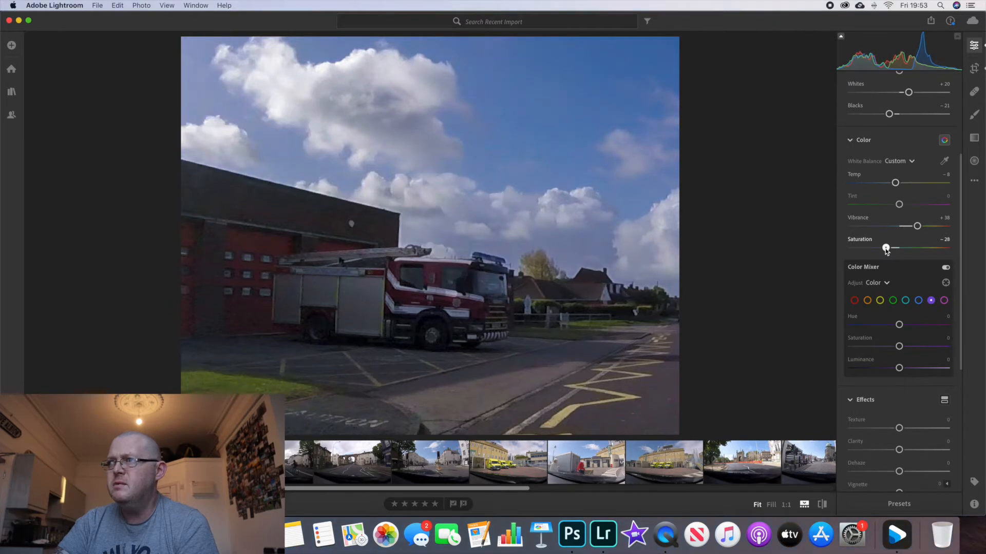
scroll(887, 249, down, 3)
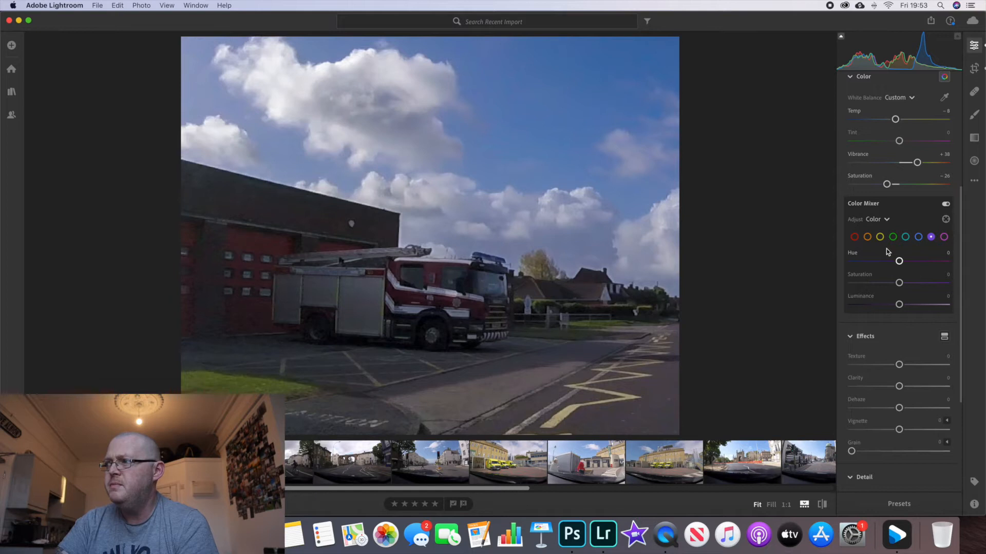
scroll(886, 248, down, 1)
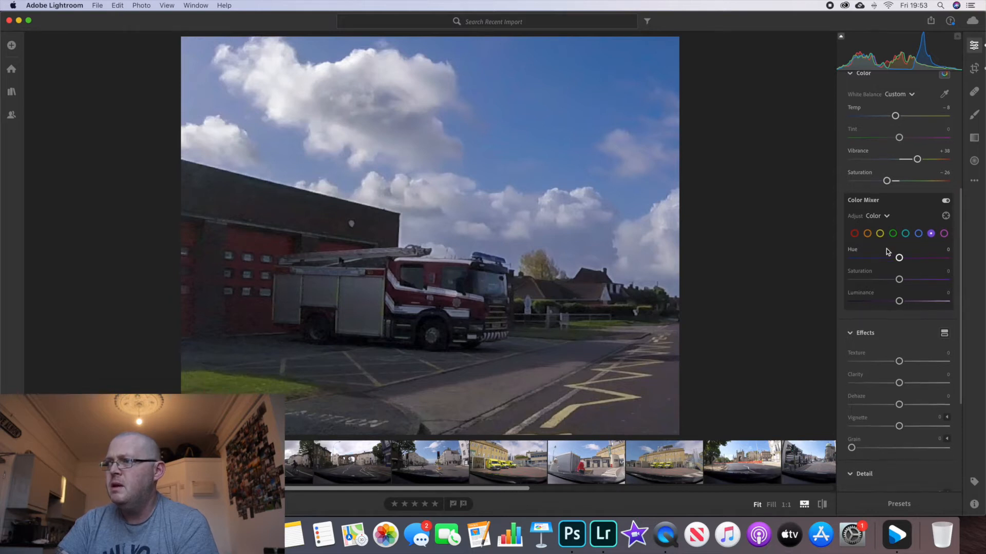
scroll(886, 248, up, 1)
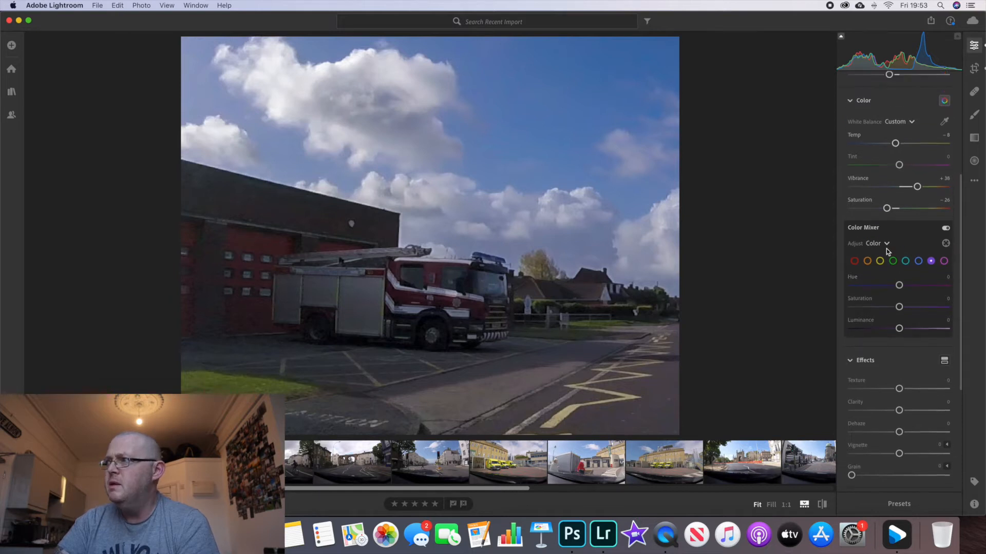
Step: Paint a brush mask of size 9.0 over the whole fire engine and hide the mask overlay
click(975, 116)
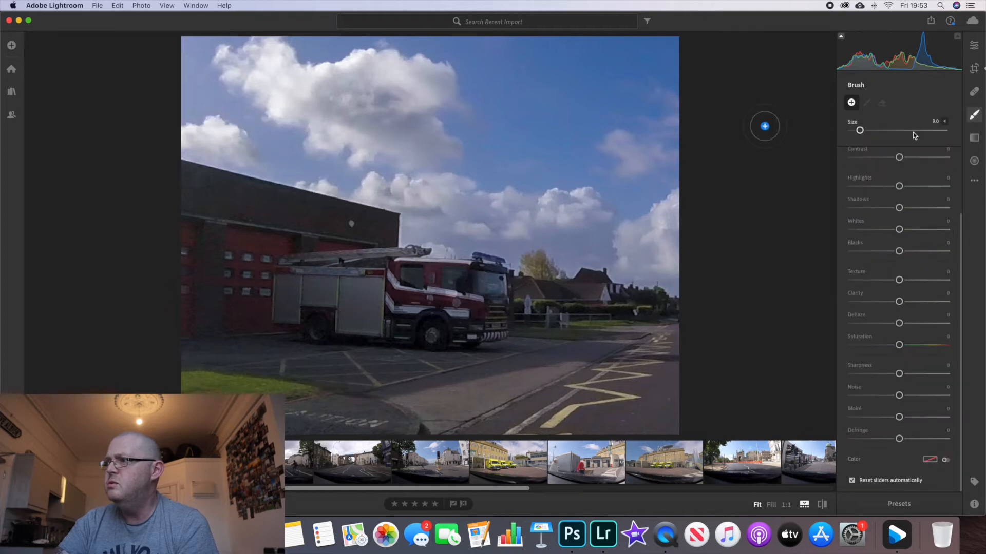
click(429, 275)
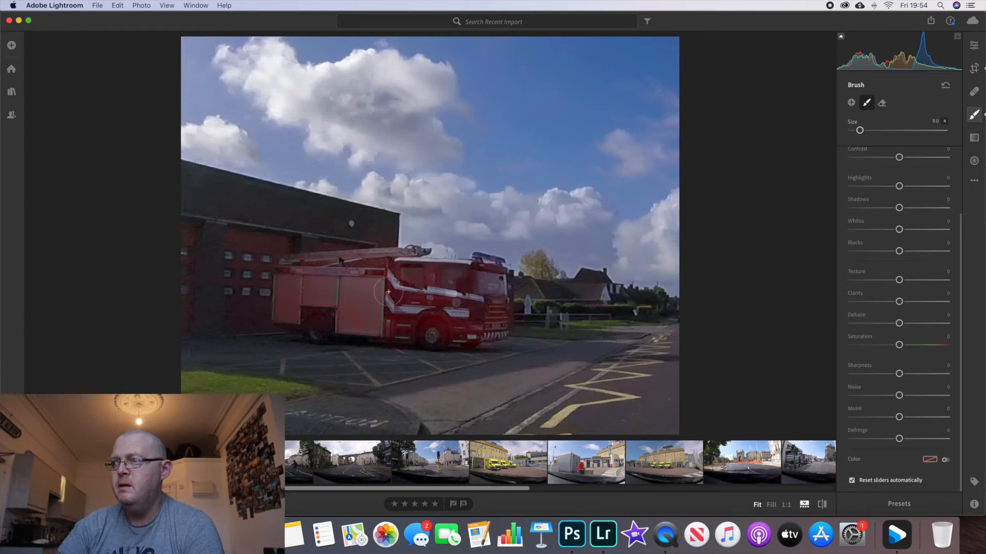
key(o)
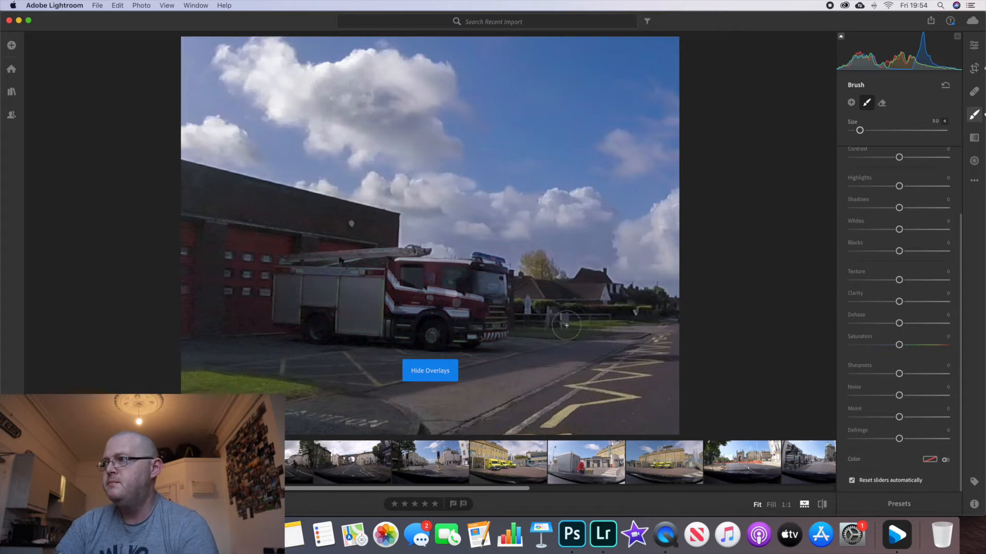
Step: Set the fire engine brush mask to Temp +22, Exposure +0.64, Contrast +12, Highlights -17, Whites +10 and Blacks -9
scroll(921, 190, up, 2)
scroll(923, 190, up, 4)
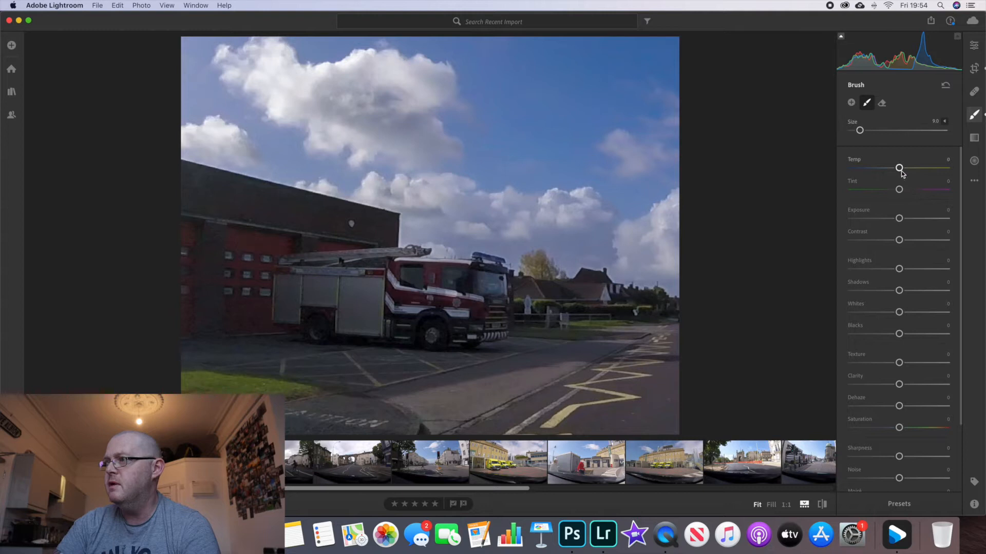
drag(899, 169, 913, 173)
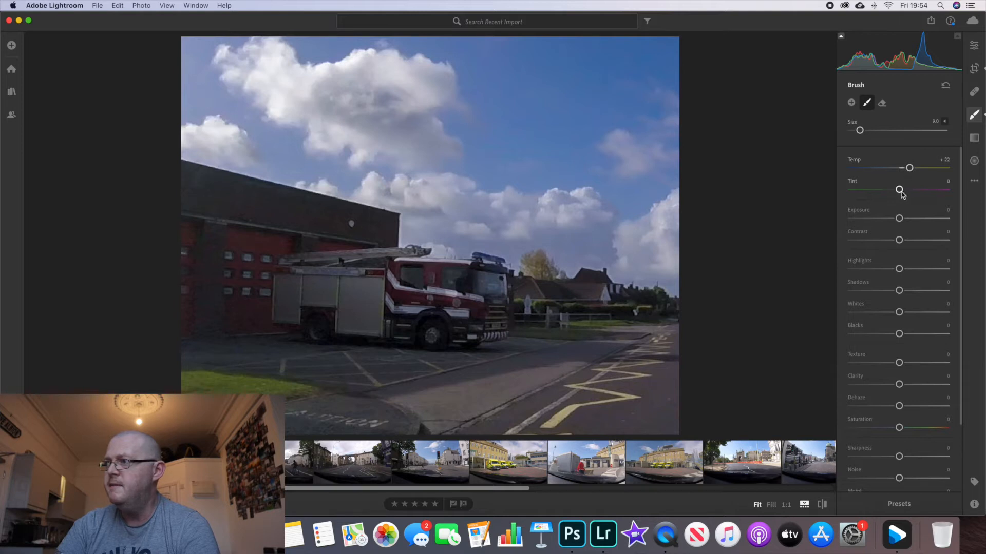
mouse_move(899, 218)
mouse_down()
mouse_move(919, 222)
mouse_move(893, 216)
mouse_up()
scroll(907, 220, down, 1)
scroll(915, 234, down, 2)
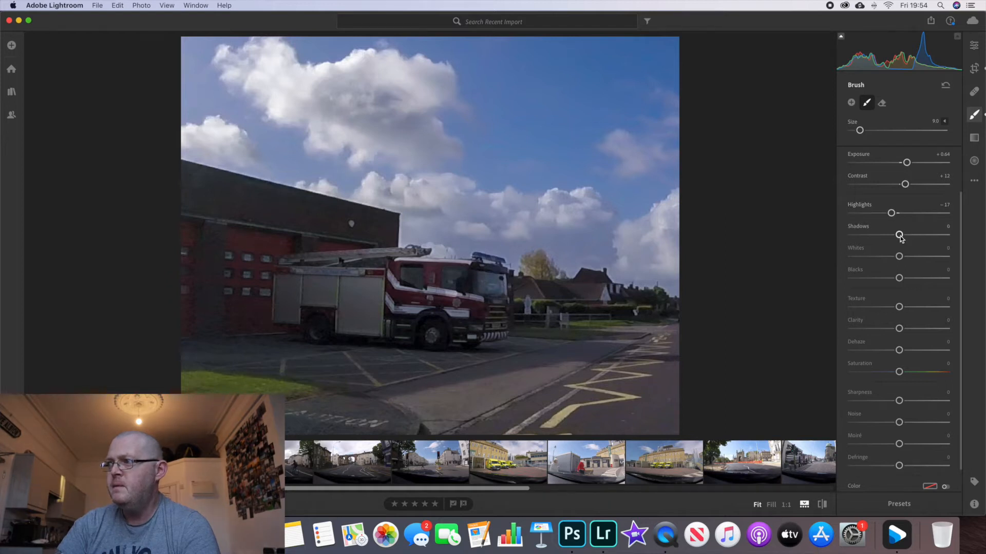
drag(901, 259, 894, 281)
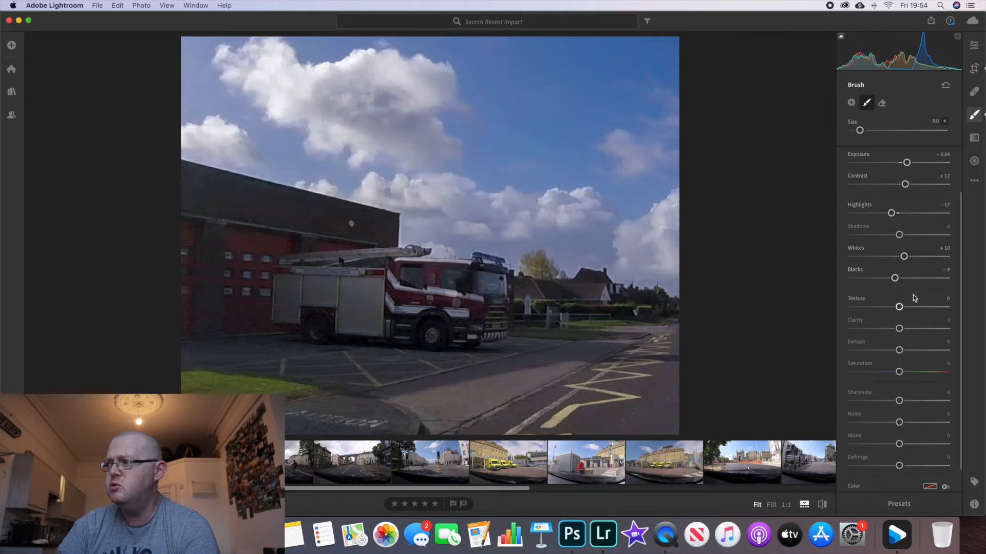
Step: Set the fire engine brush mask's Texture to +15, Clarity to +8, Dehaze to +12 and Saturation to +24
scroll(913, 295, down, 2)
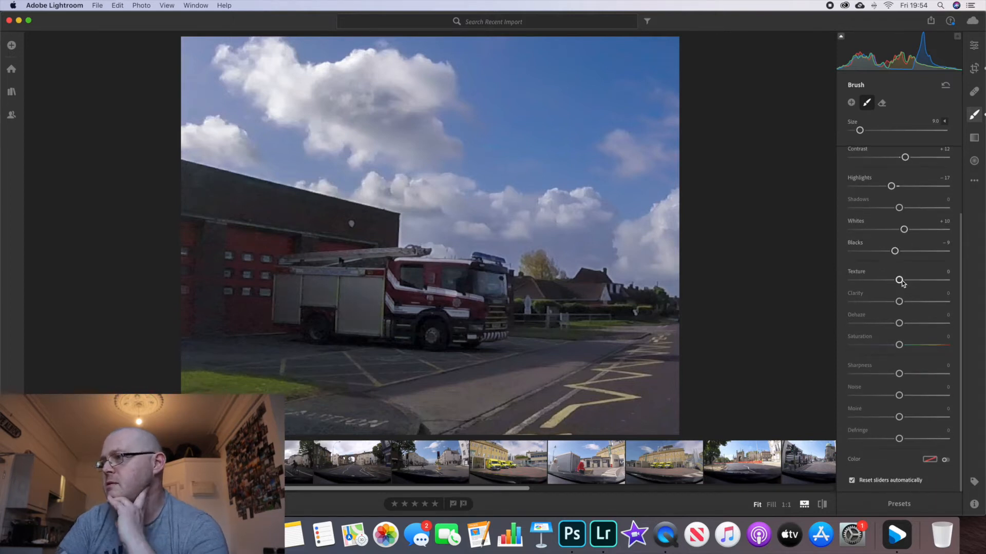
drag(900, 280, 910, 345)
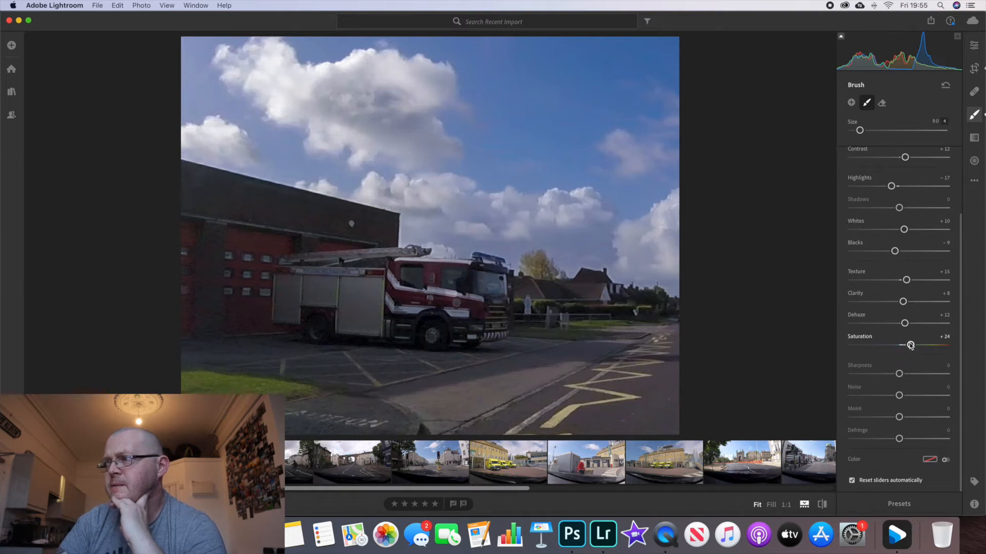
scroll(910, 345, up, 3)
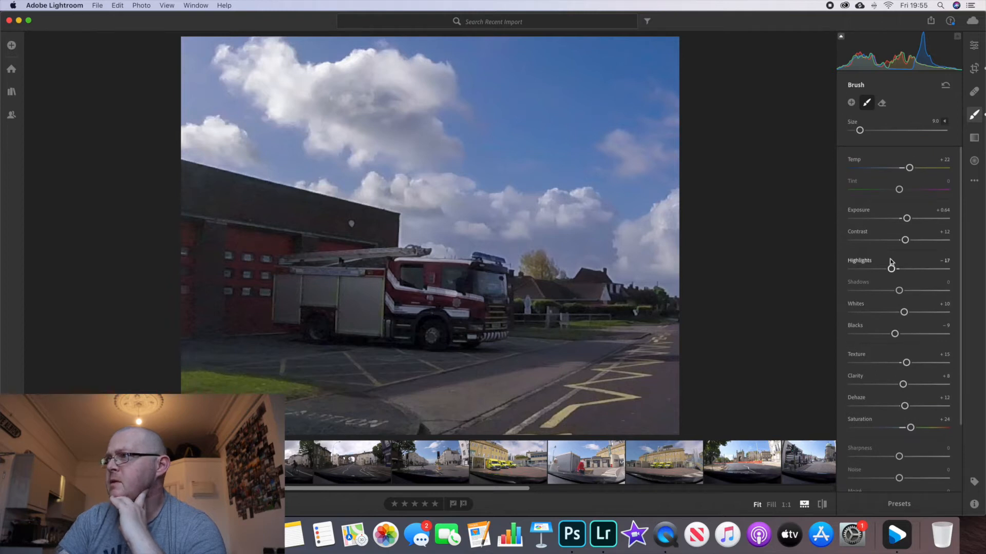
Step: Return to the global edits and set the Color Mixer's red range to Hue +23 and Saturation +17
click(977, 48)
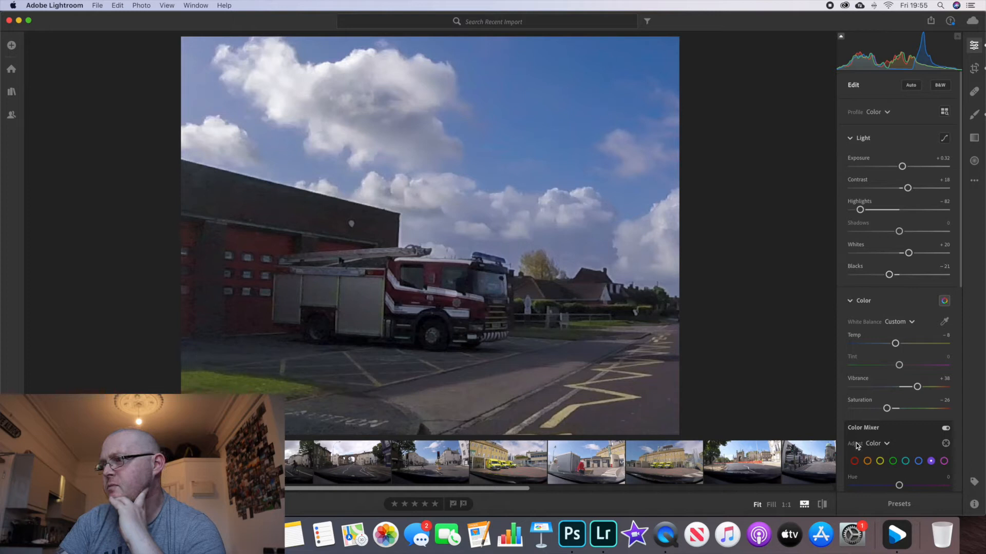
scroll(916, 445, down, 3)
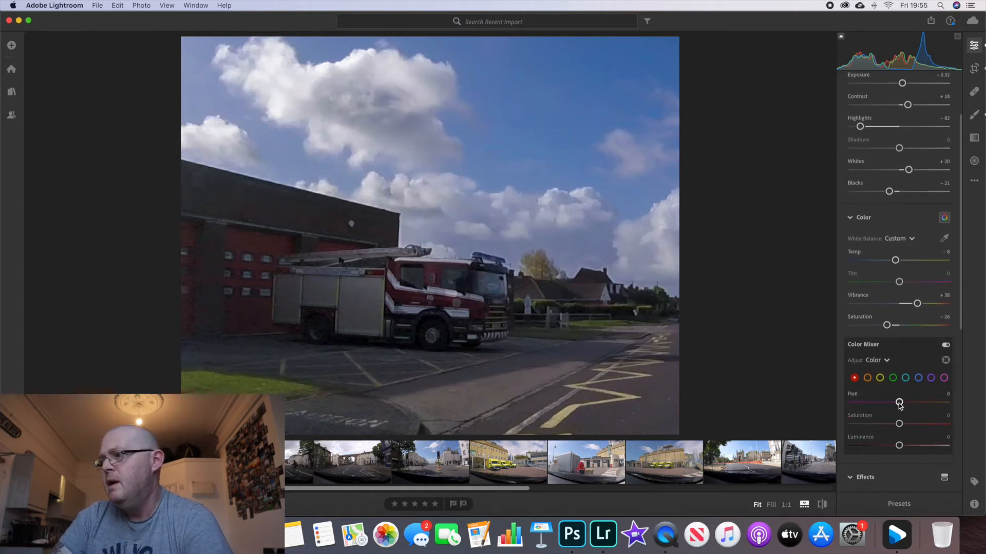
scroll(899, 405, down, 1)
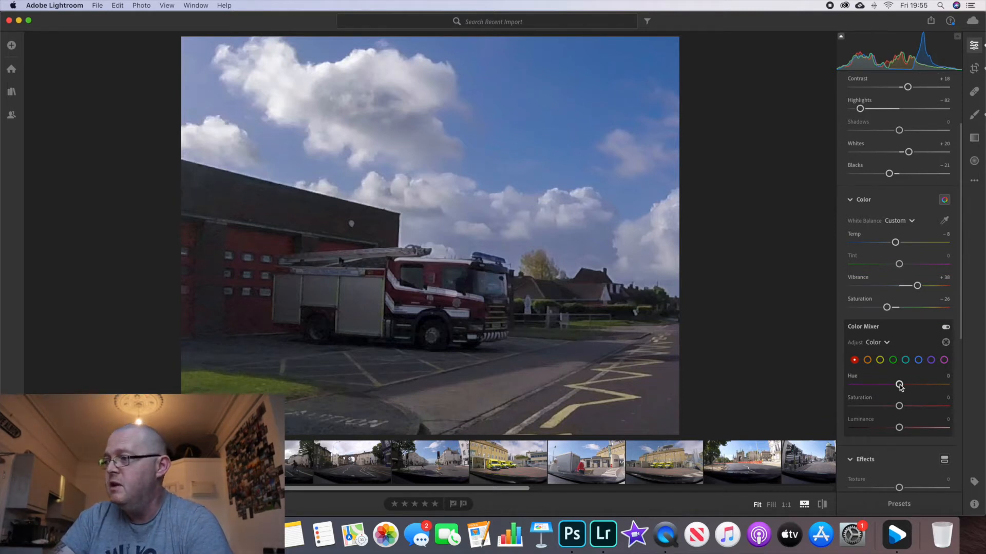
drag(900, 387, 912, 388)
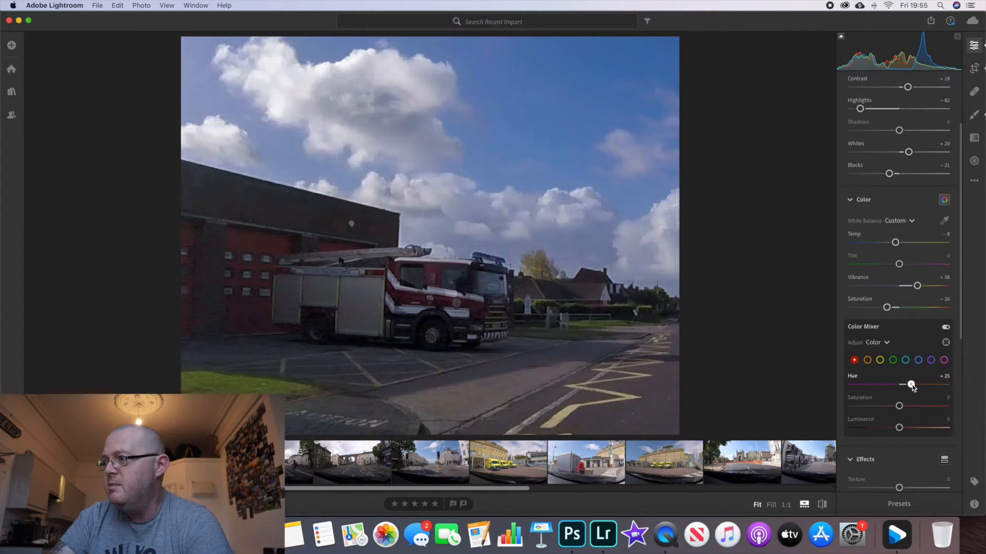
drag(914, 388, 911, 409)
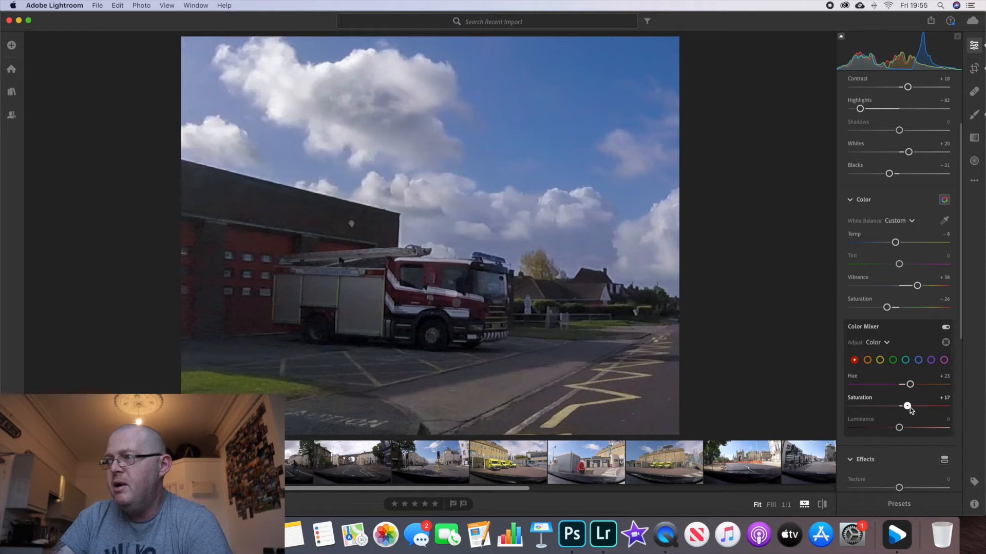
Step: Refine the Color Mixer's red range to Hue +29, Saturation +23 and Luminance +11
drag(900, 430, 906, 431)
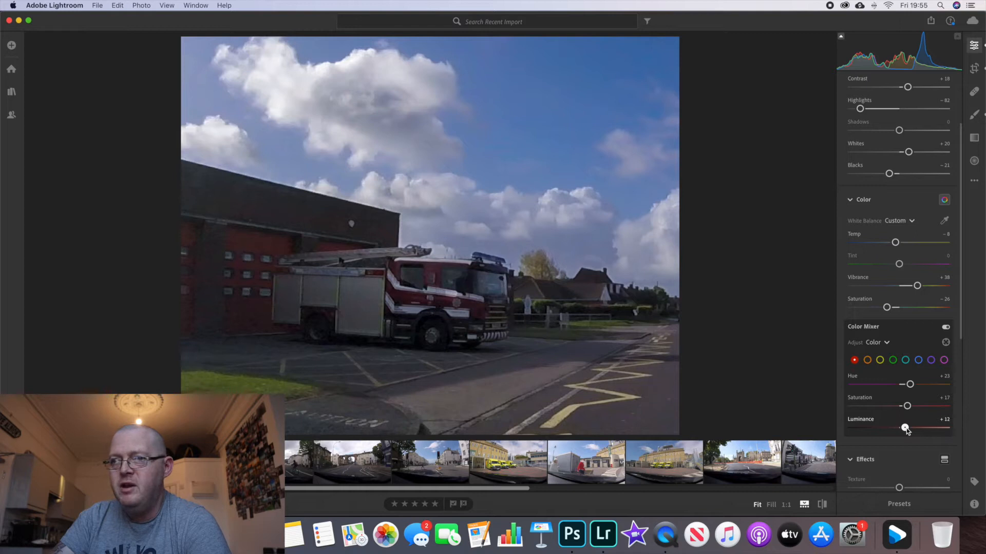
drag(905, 429, 910, 408)
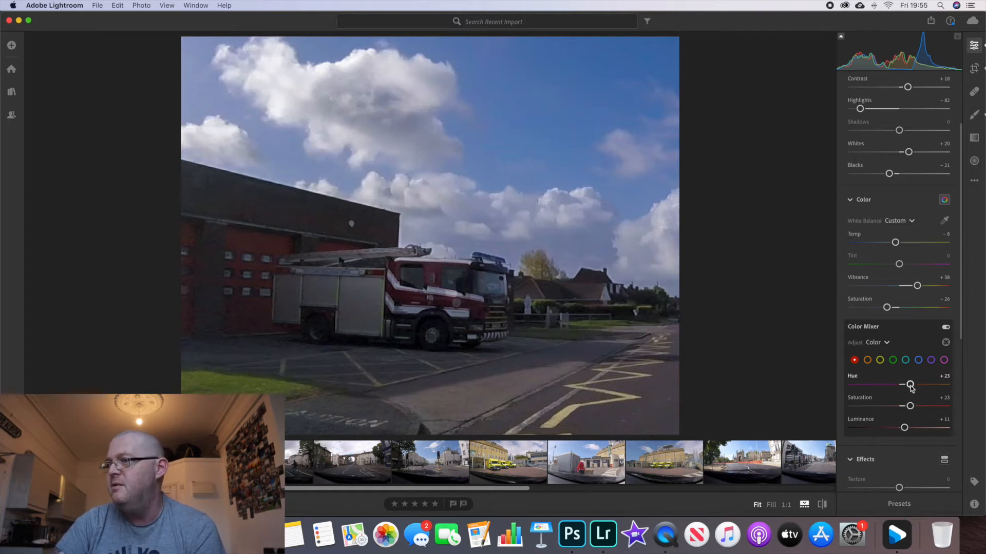
drag(910, 386, 914, 386)
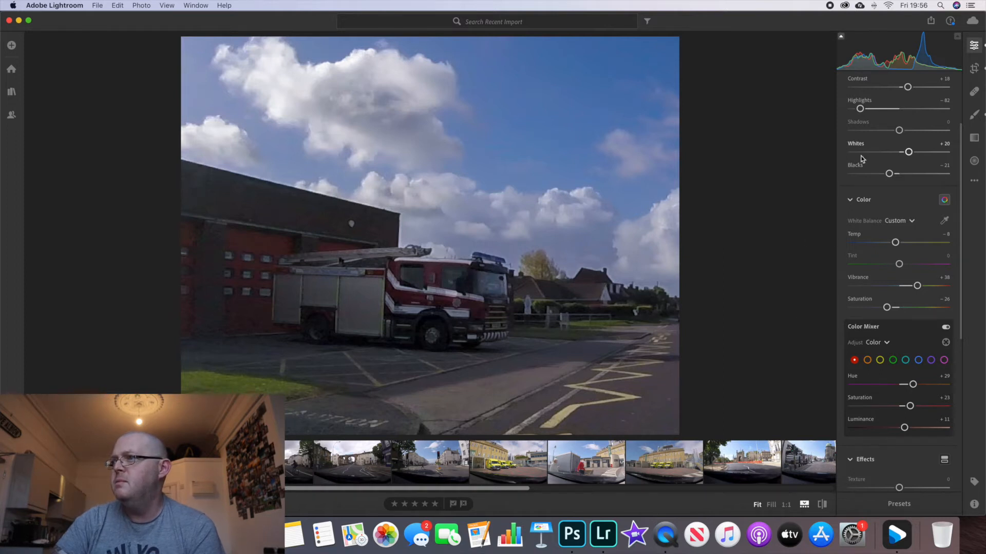
Step: Add a linear gradient over the sky, rotate it nearly horizontal and widen its transition down to the fire engine
click(974, 137)
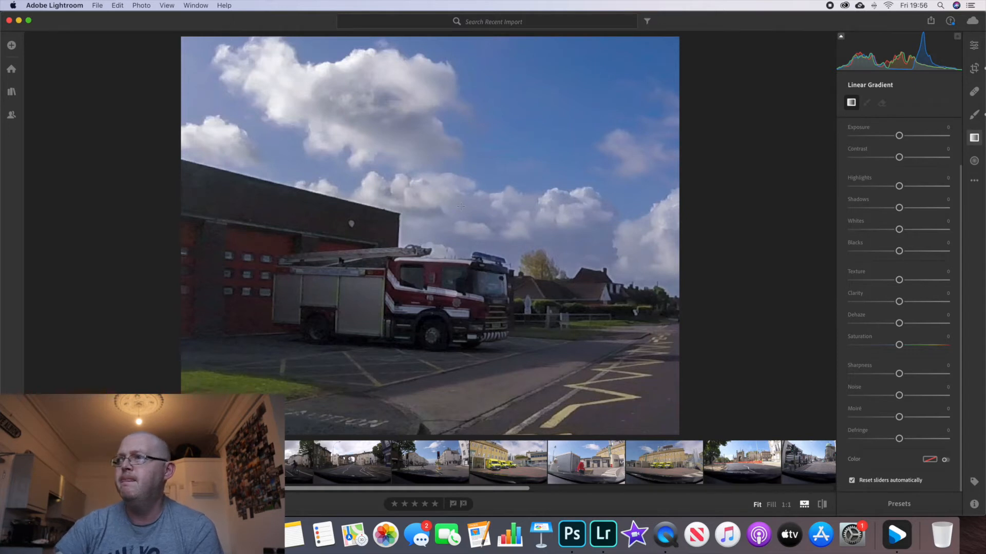
drag(452, 239, 478, 210)
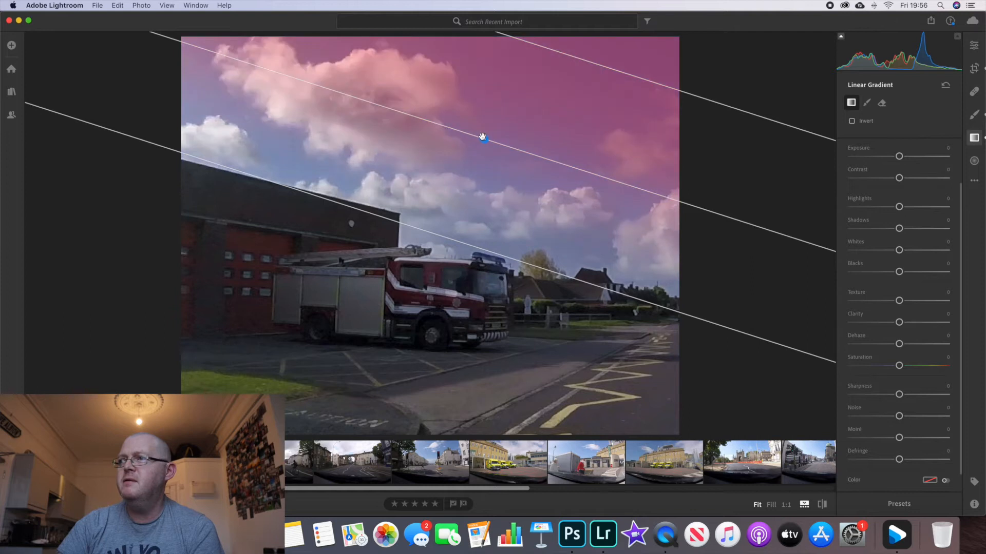
drag(483, 137, 480, 137)
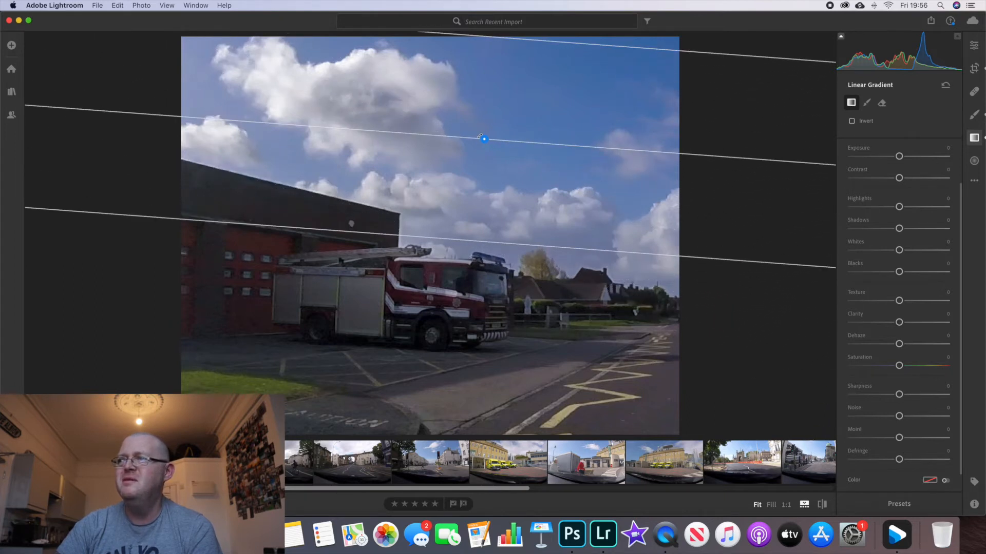
drag(435, 237, 410, 312)
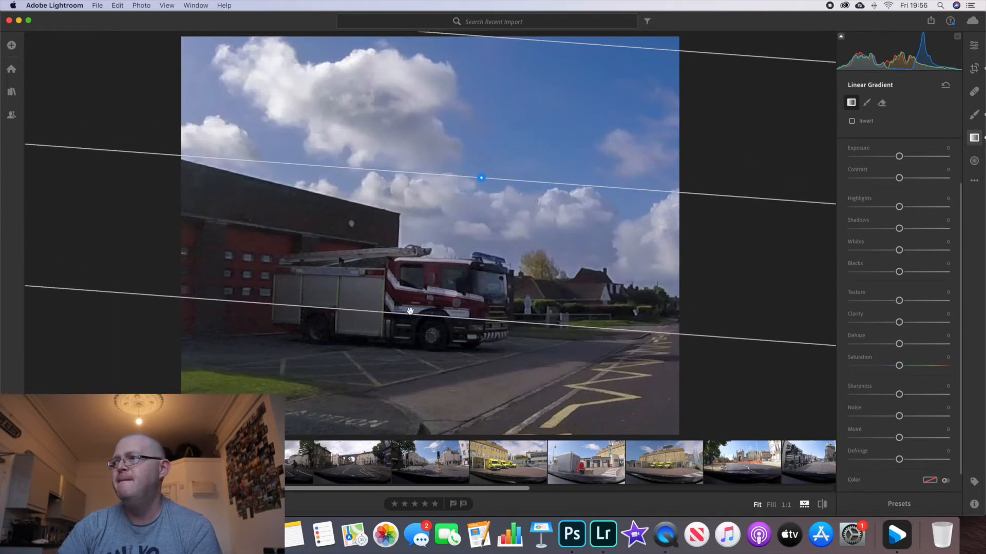
Step: Set the sky gradient to Exposure -0.72, Contrast +10, Highlights -16 and Whites +11, and adjust its texture, clarity and dehaze
drag(899, 157, 892, 159)
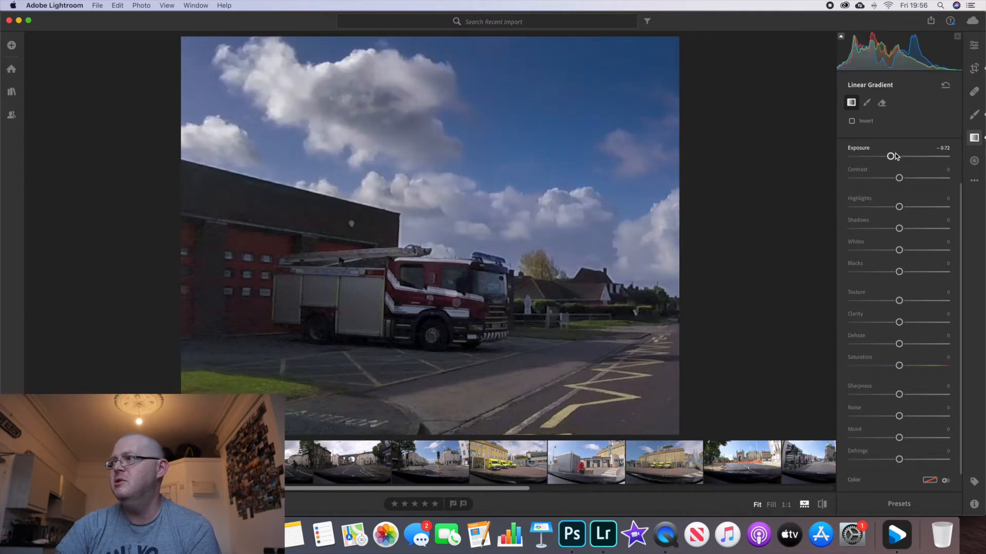
drag(899, 178, 892, 209)
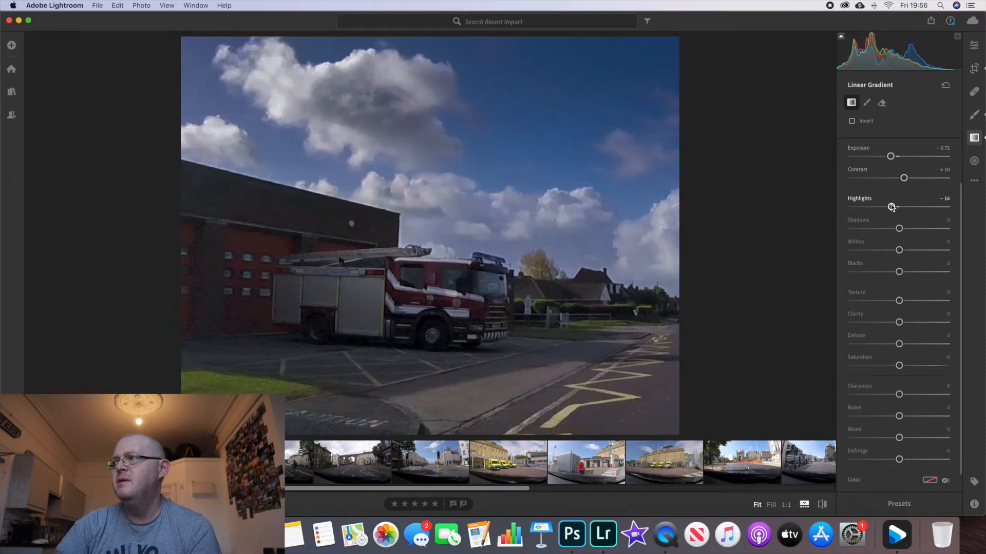
drag(899, 250, 905, 251)
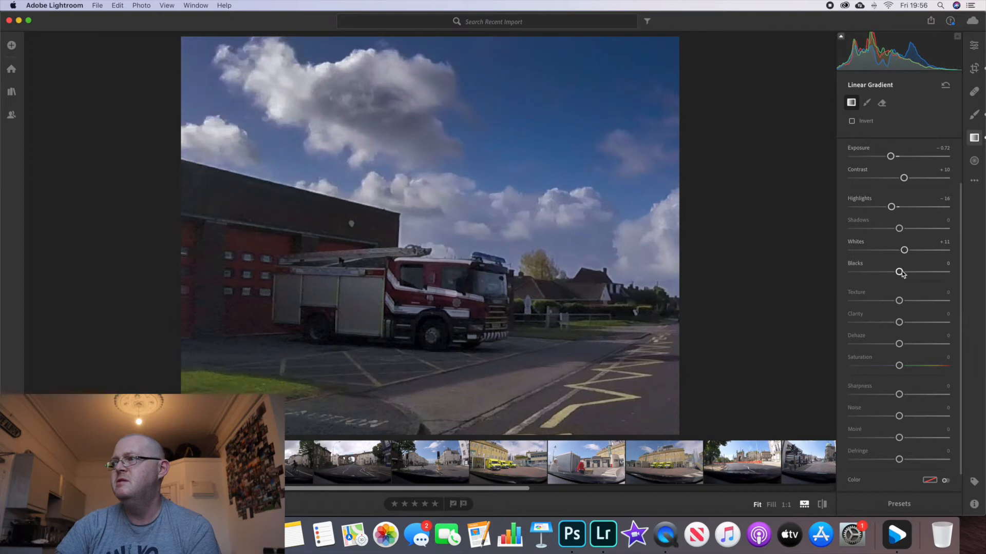
drag(899, 301, 897, 348)
scroll(905, 325, down, 2)
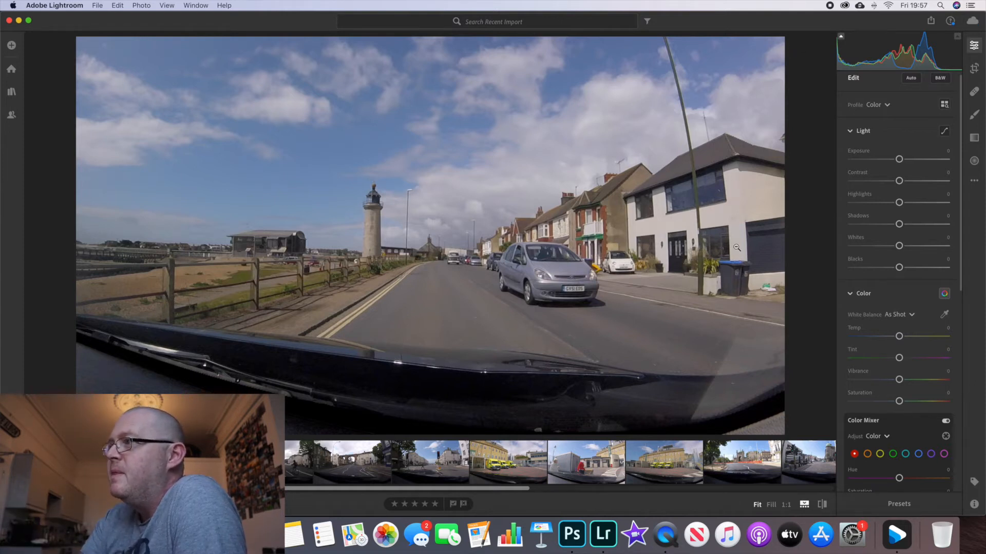
Step: Apply the automatic settings to the lighthouse road photo and convert it to black and white
click(910, 78)
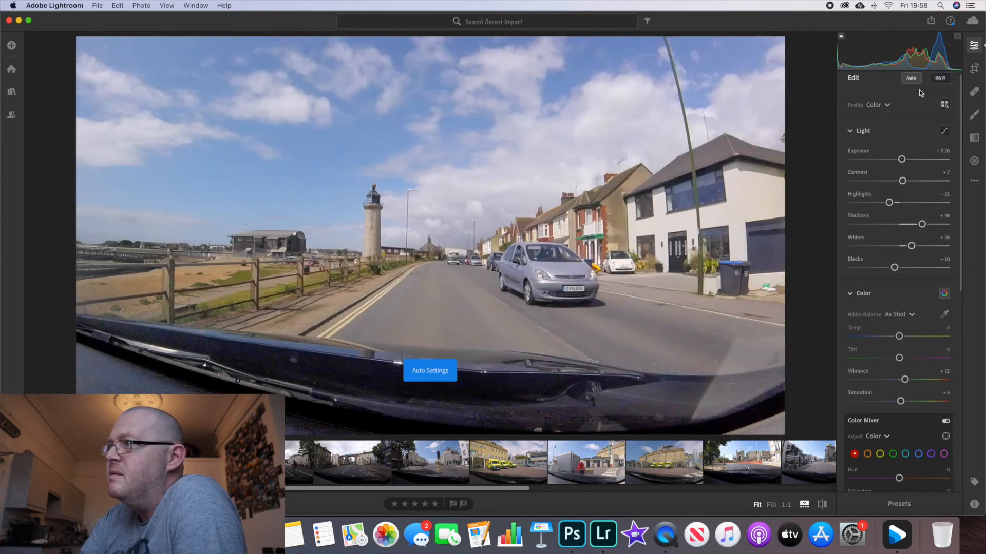
click(939, 80)
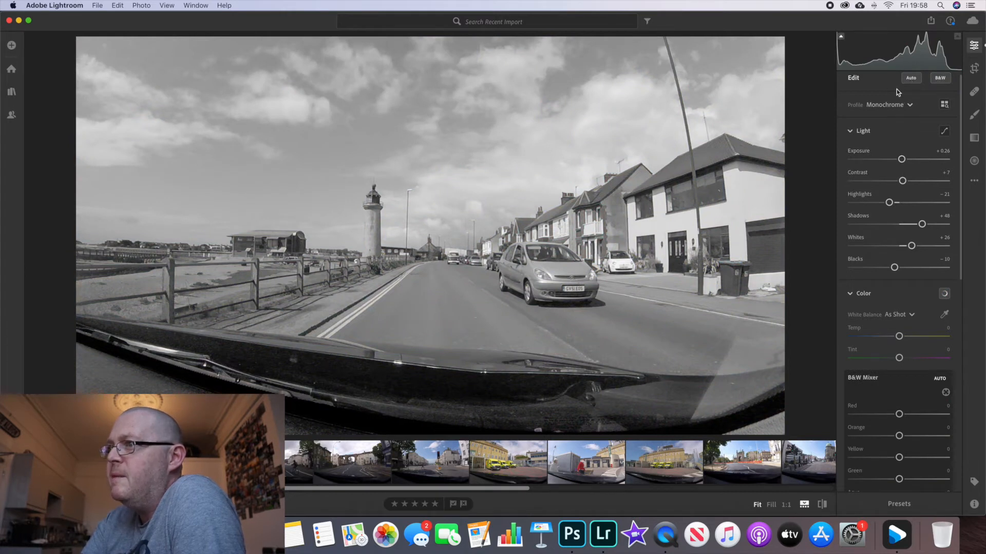
scroll(896, 88, down, 1)
scroll(898, 88, up, 2)
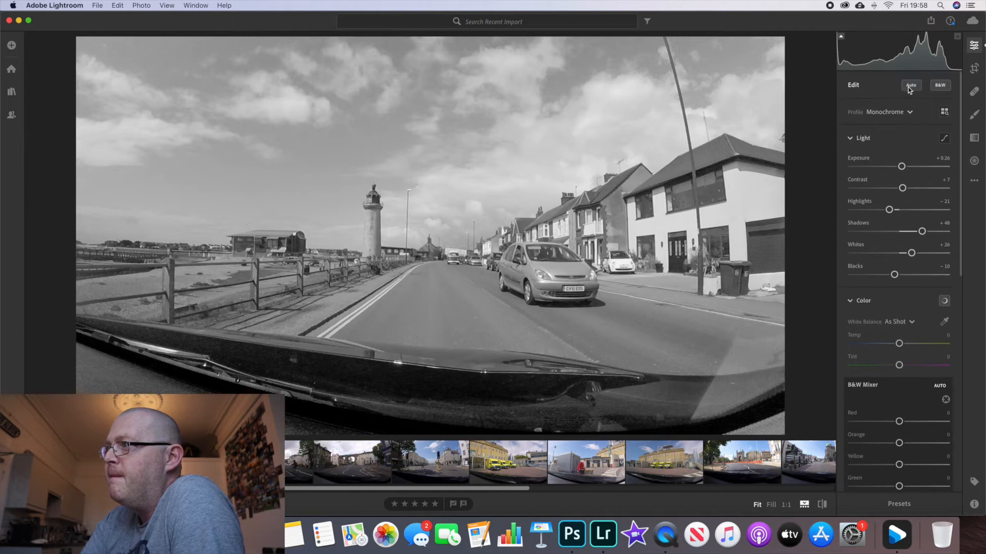
scroll(873, 206, down, 5)
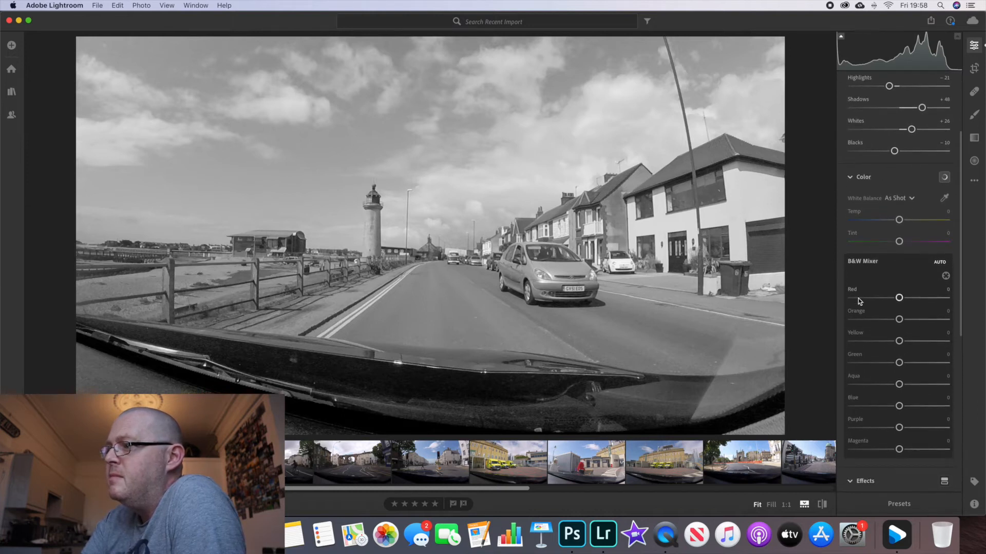
scroll(855, 280, down, 10)
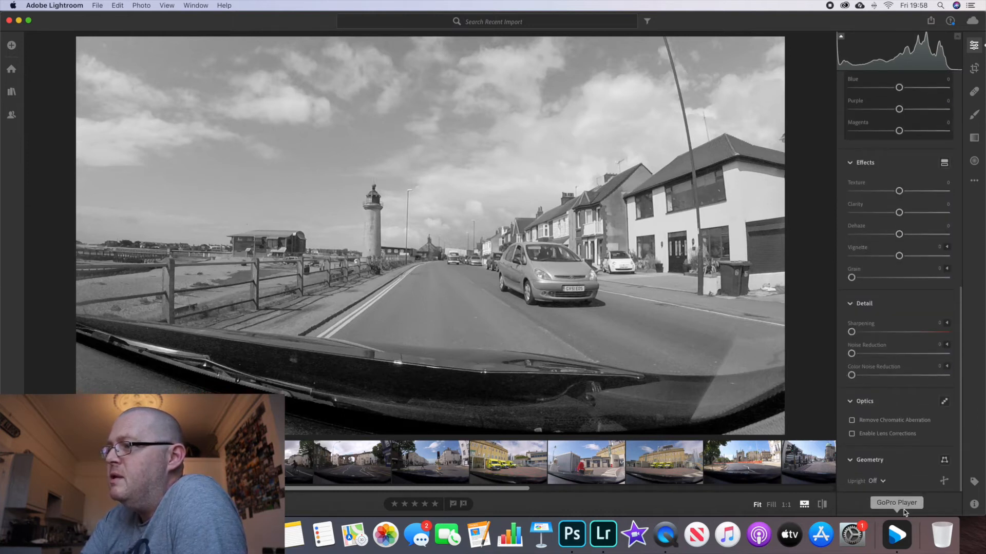
Step: Preview the presets on the lighthouse photo, including B&W Sepia Tone, Cross Process, B&W Landscape, Vintage Instant and B&W Punch
click(900, 504)
click(793, 427)
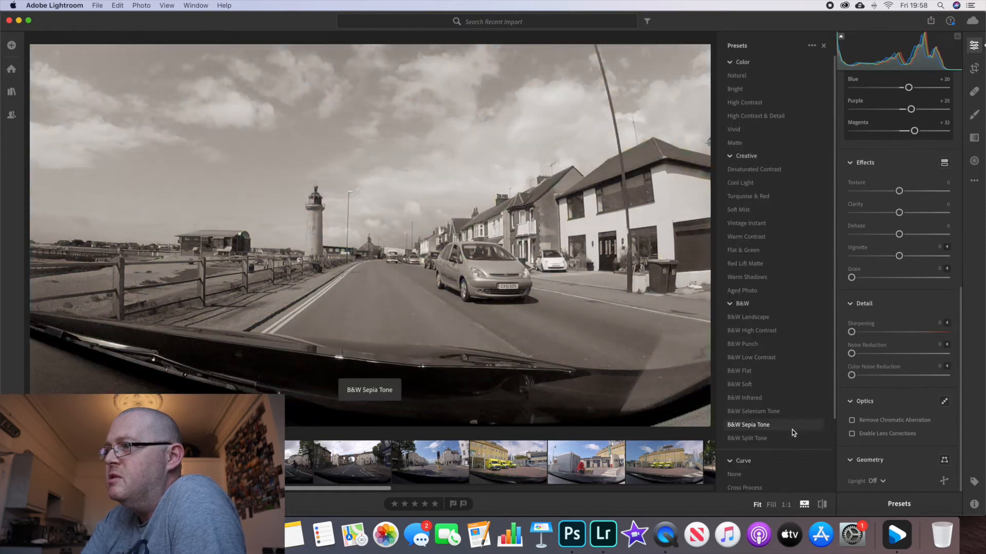
scroll(778, 430, down, 2)
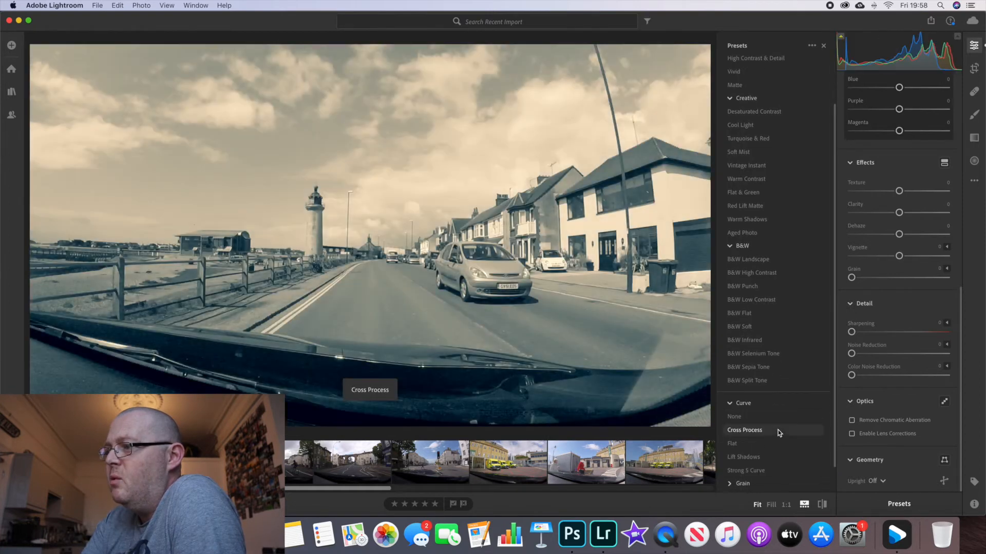
scroll(778, 430, down, 1)
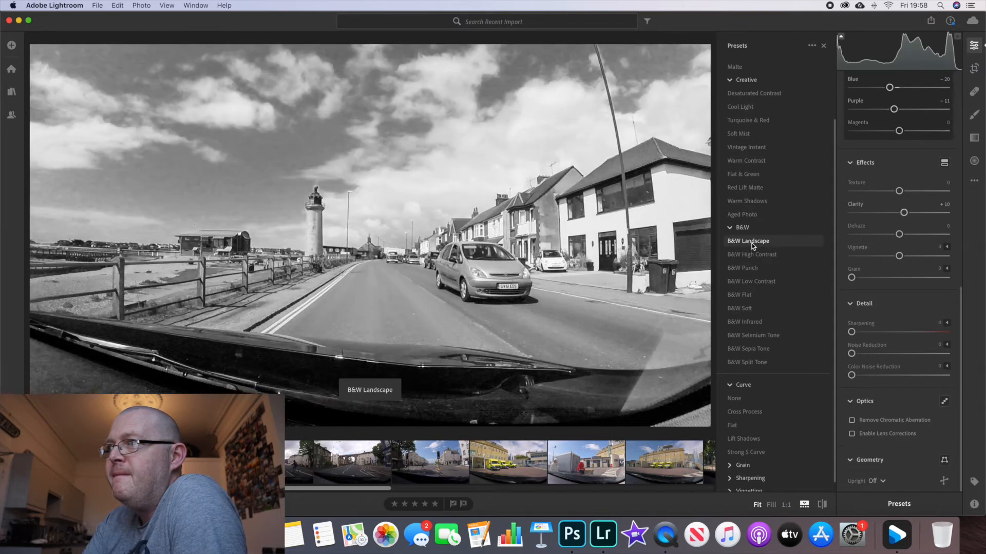
scroll(750, 246, up, 3)
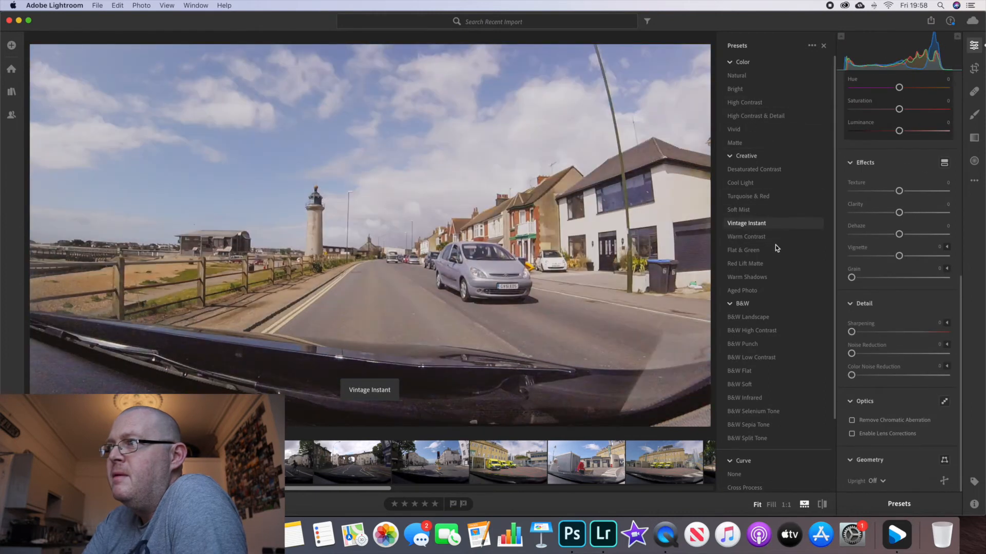
scroll(776, 257, down, 3)
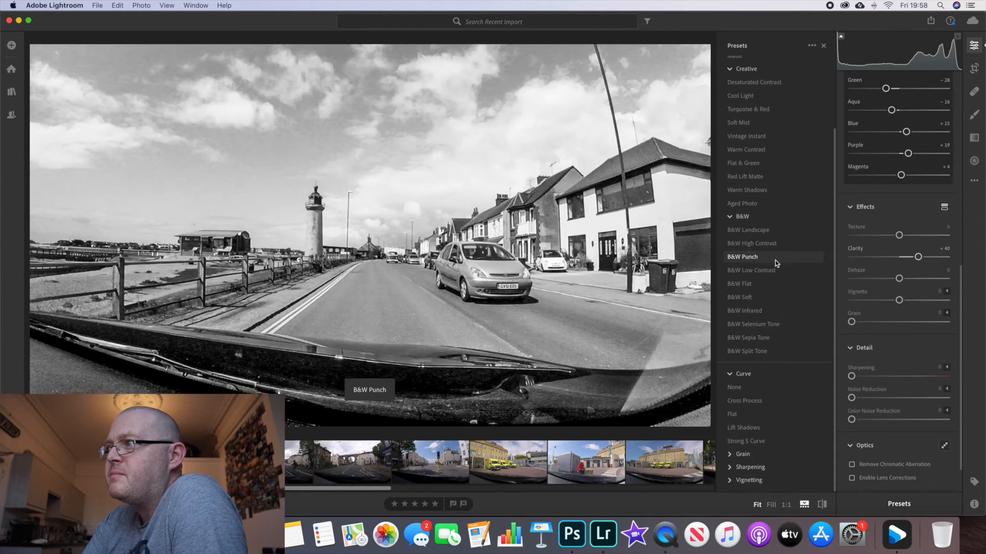
click(775, 263)
Step: Set the black-and-white photo's Exposure to +0.10, Contrast +18, Highlights -39, Shadows +6 and Whites +34
scroll(854, 219, up, 5)
drag(902, 168, 891, 167)
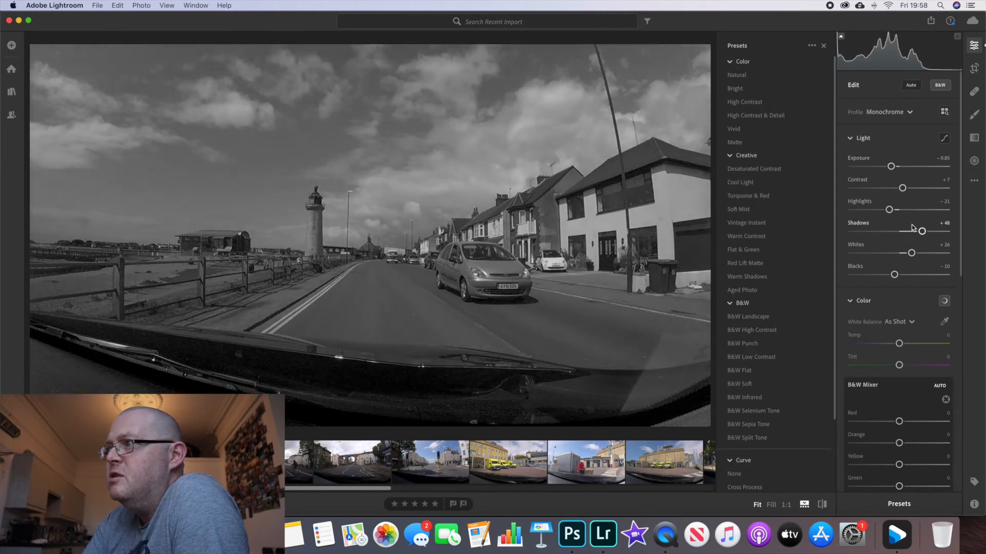
drag(922, 231, 881, 210)
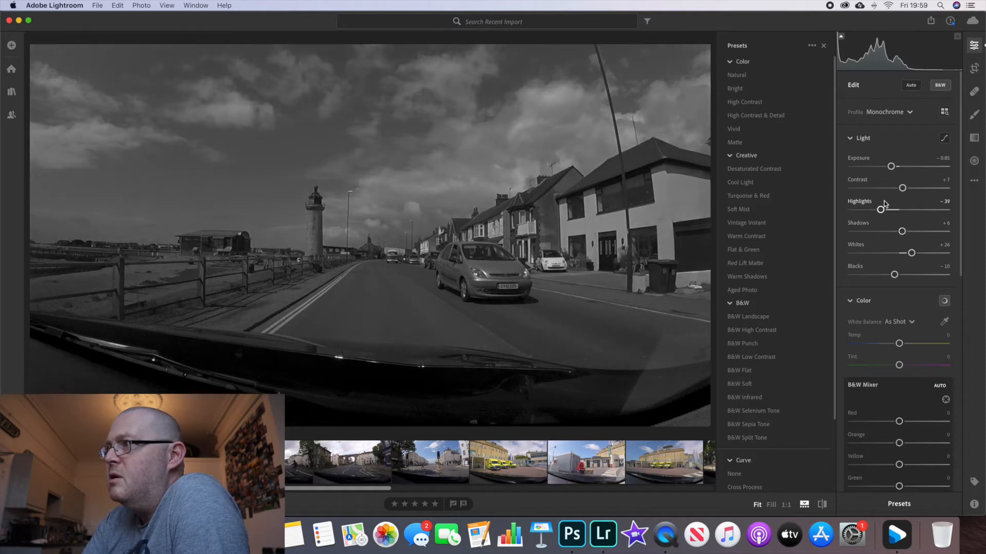
drag(891, 167, 908, 188)
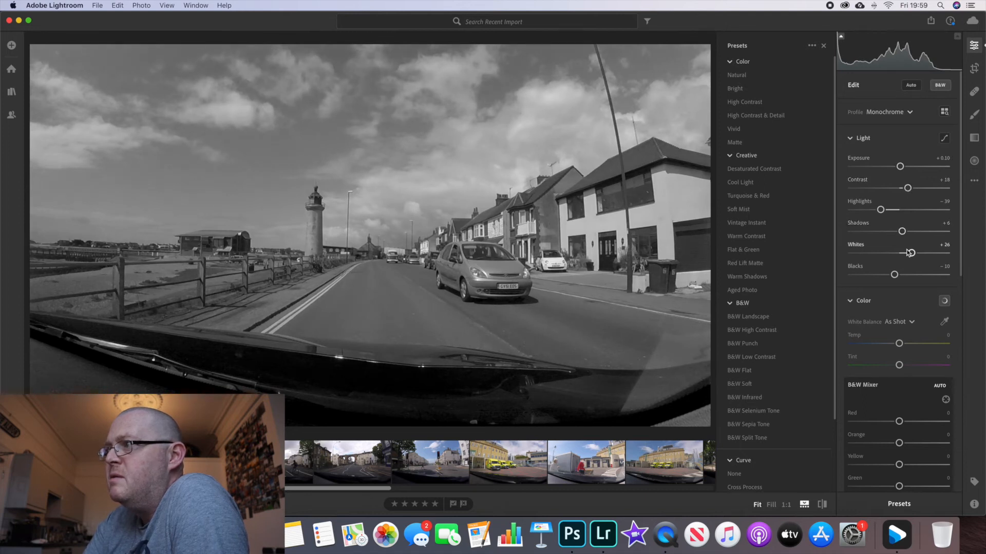
drag(912, 254, 915, 254)
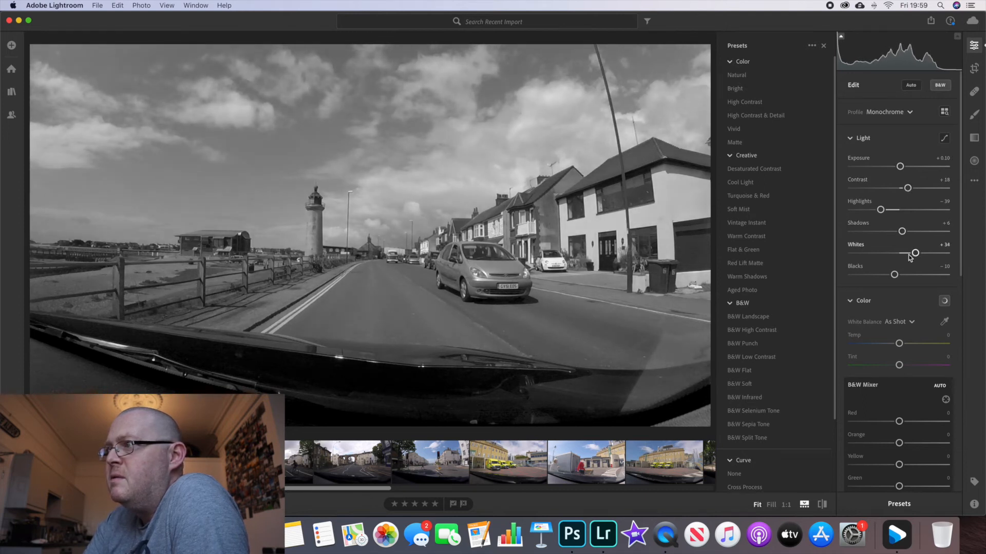
Step: Set the photo's Temp to -25, Texture to +17, Clarity to +10 and Dehaze to +20
scroll(896, 295, down, 3)
drag(899, 294, 888, 296)
scroll(889, 296, down, 4)
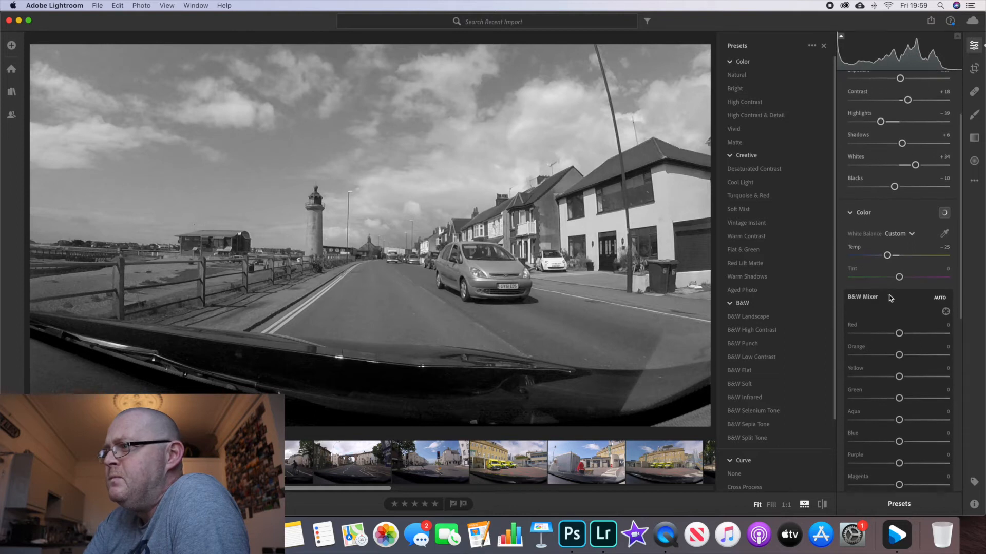
scroll(889, 298, down, 5)
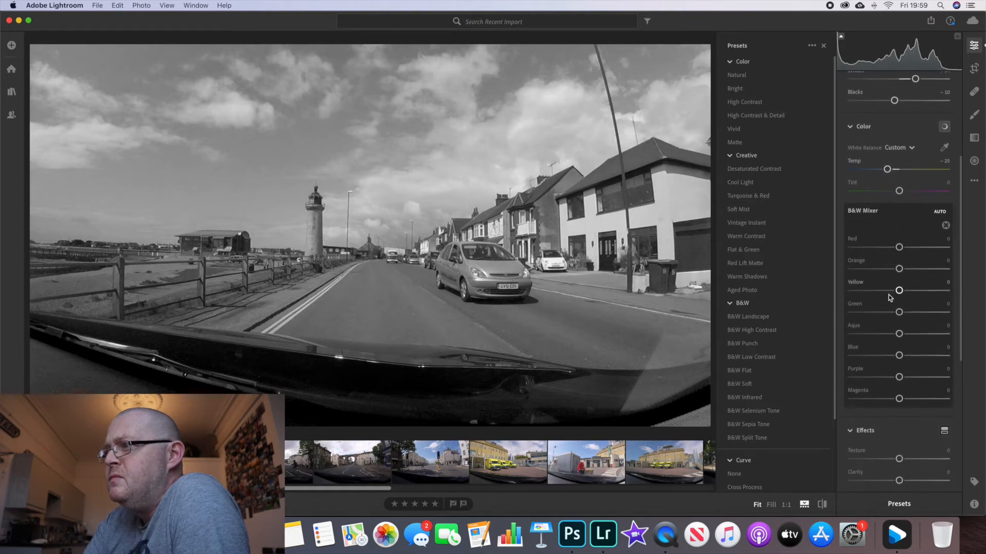
scroll(890, 298, down, 5)
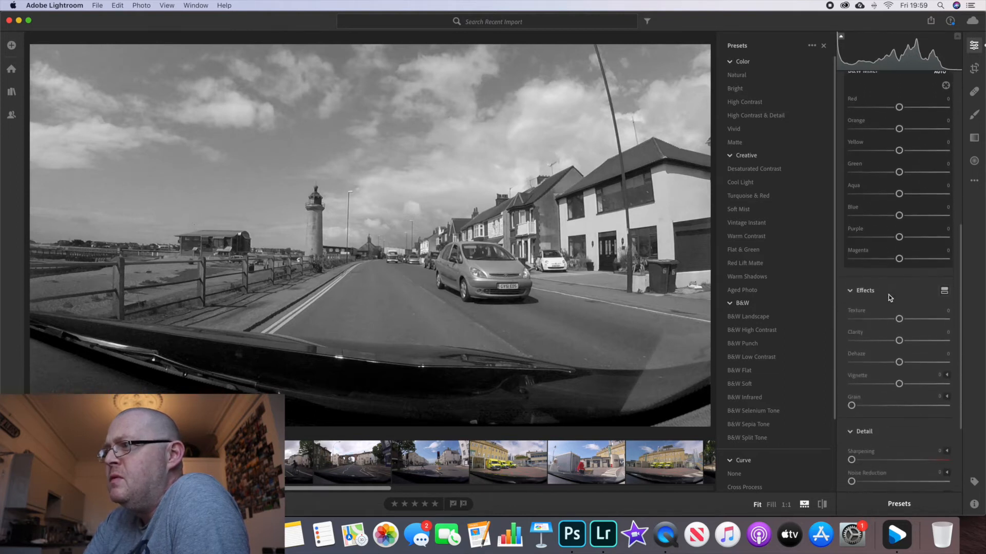
drag(900, 319, 908, 364)
scroll(905, 329, up, 2)
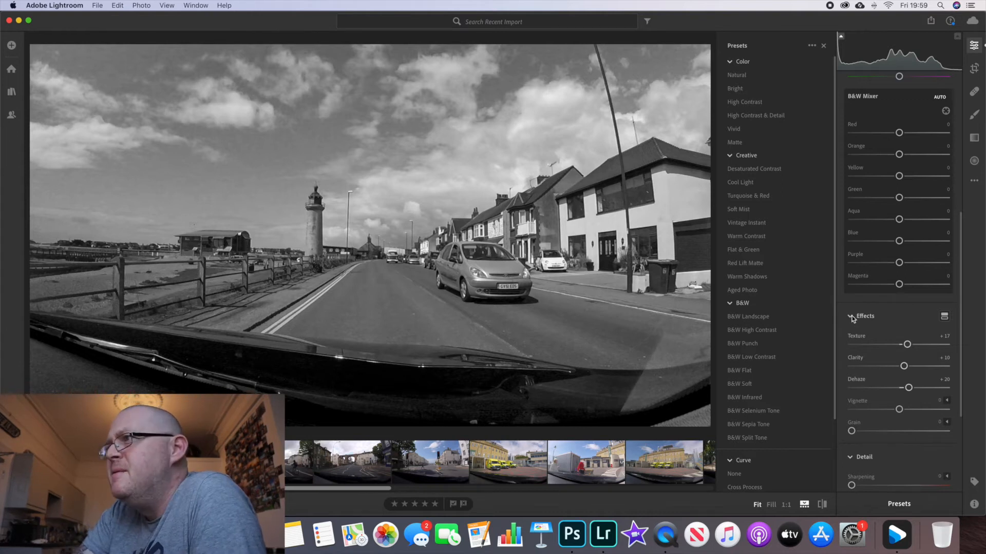
Step: Return the lighthouse photo to colour and lower its Exposure slightly
scroll(888, 238, up, 5)
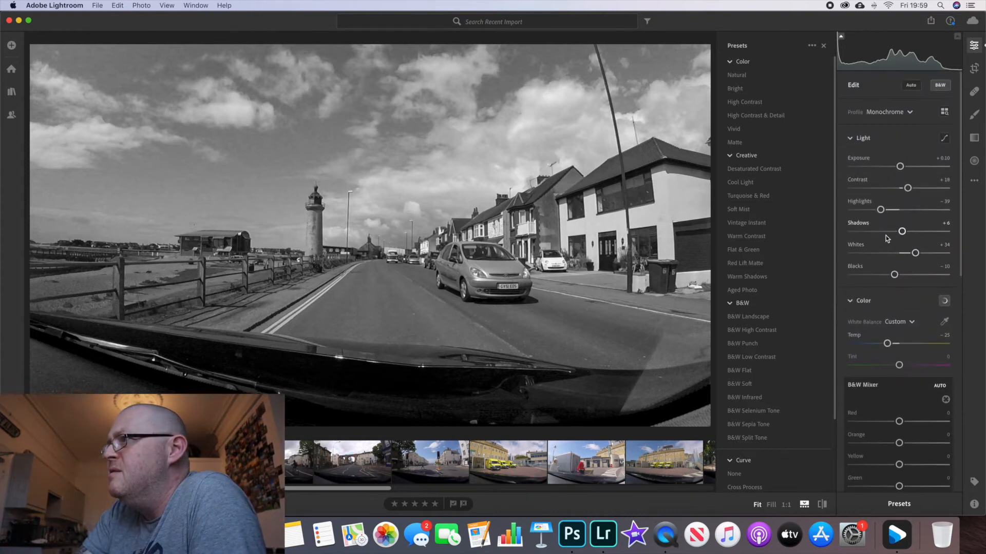
click(940, 85)
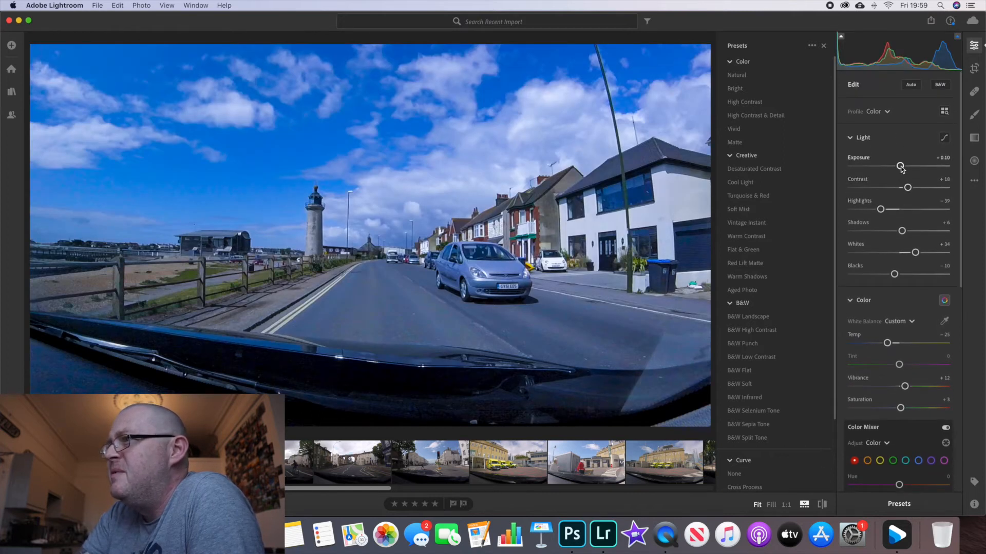
drag(901, 168, 897, 168)
scroll(917, 218, down, 2)
Step: Set the photo's Saturation to -19 and Vibrance to -31, and apply the None curve preset
scroll(915, 221, down, 10)
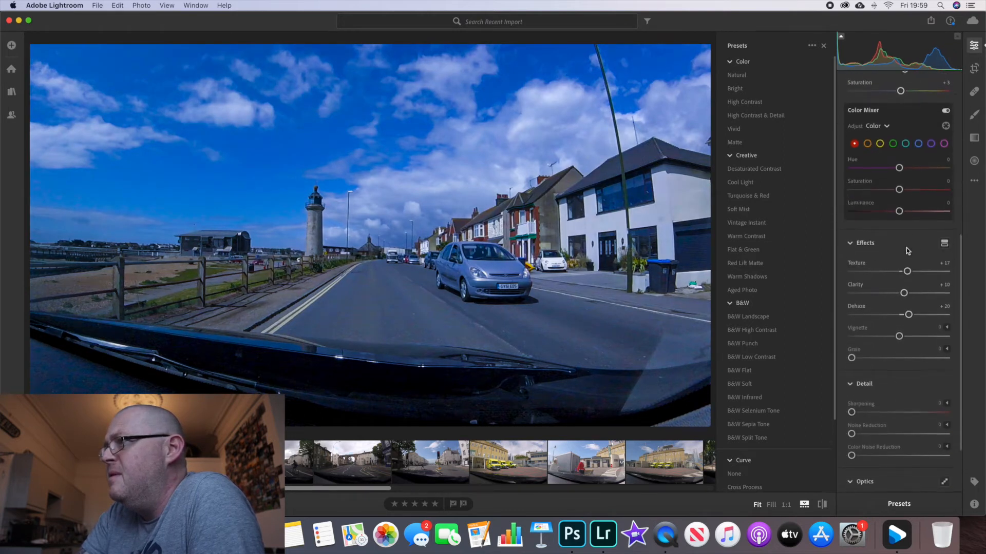
scroll(907, 251, up, 3)
drag(901, 181, 883, 160)
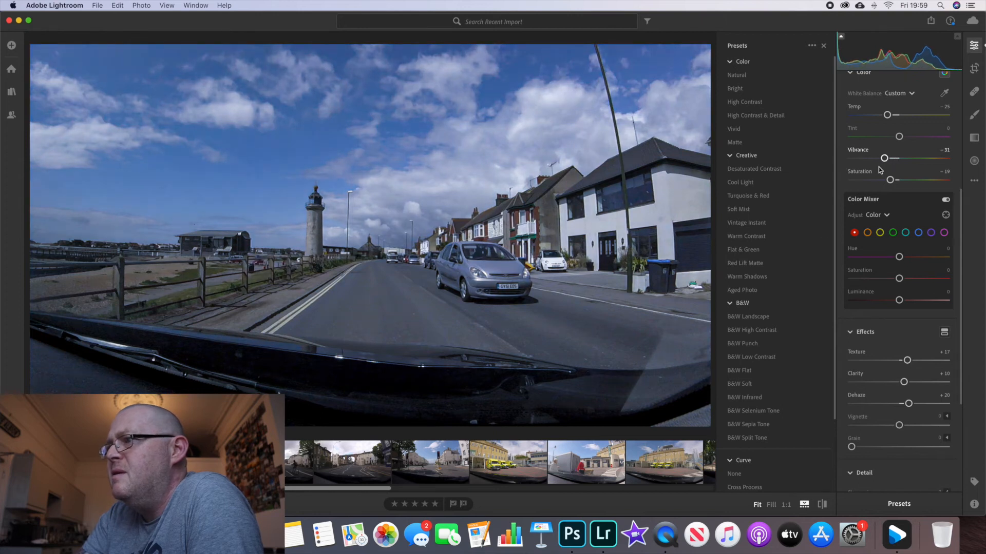
scroll(901, 234, down, 4)
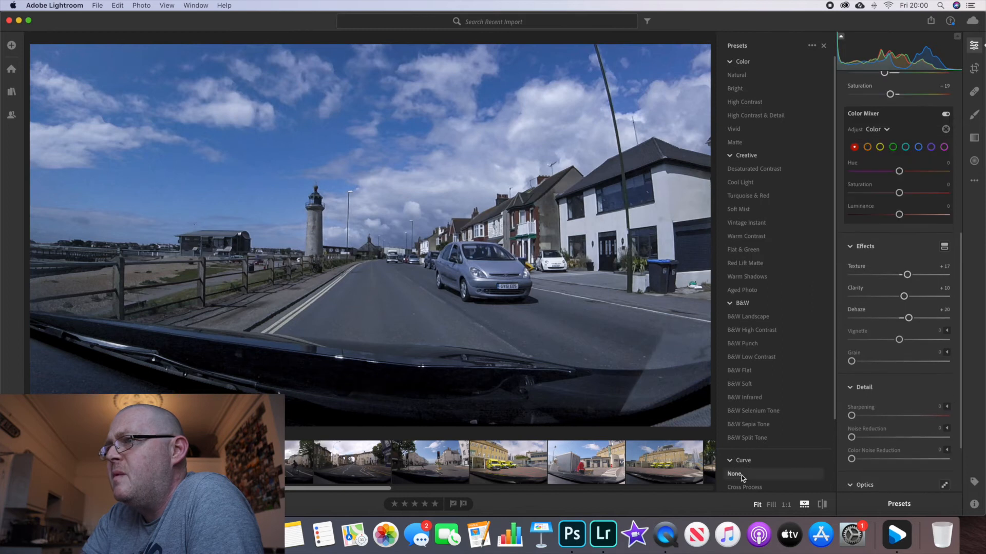
click(742, 475)
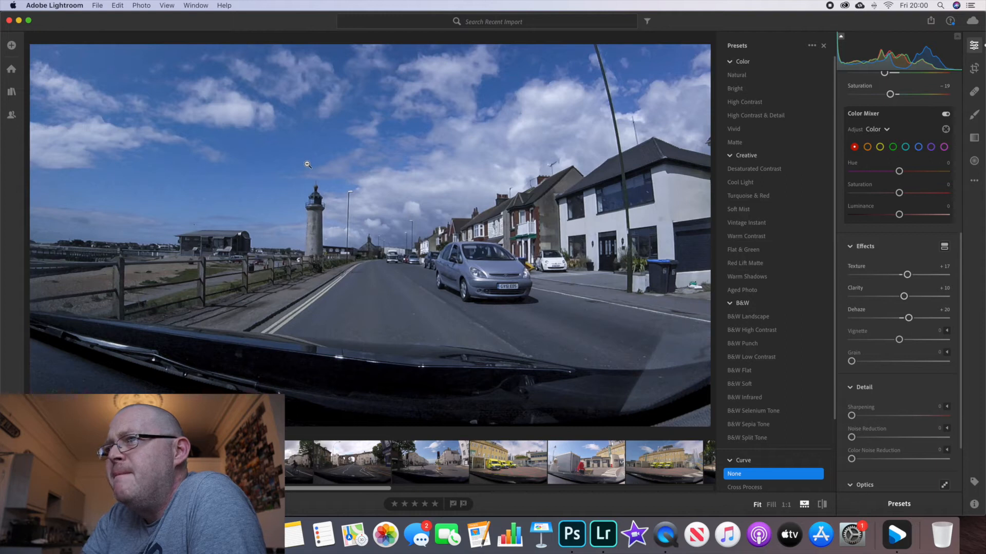
Step: Crop the lighthouse photo to the 4 x 5 / 8 x 10 ratio, raising the lower edge to trim off most of the car bonnet
click(974, 69)
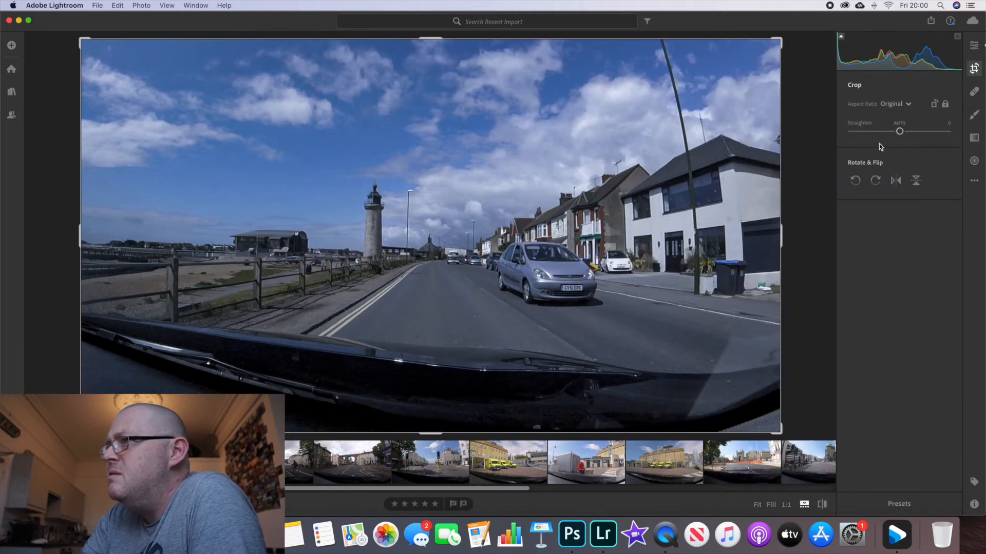
click(896, 104)
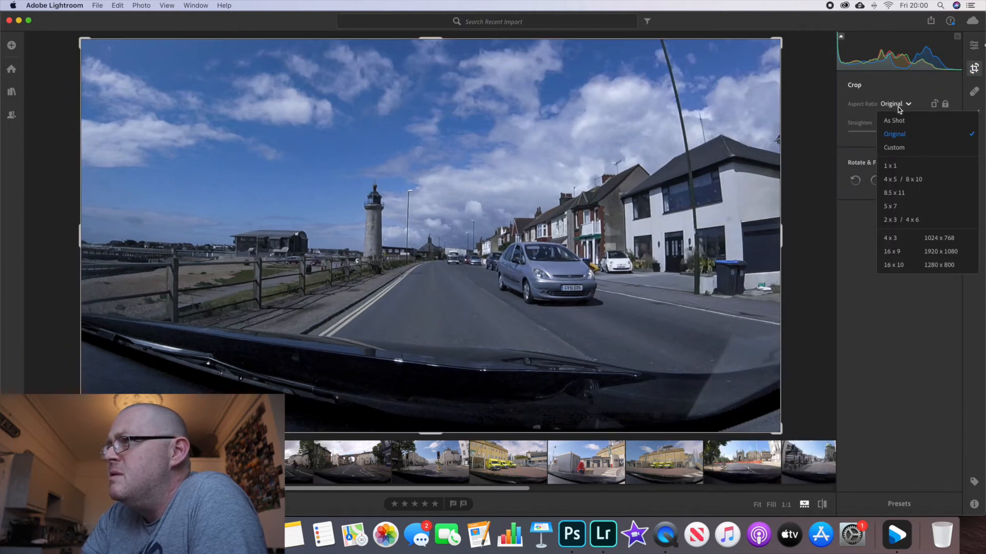
click(902, 180)
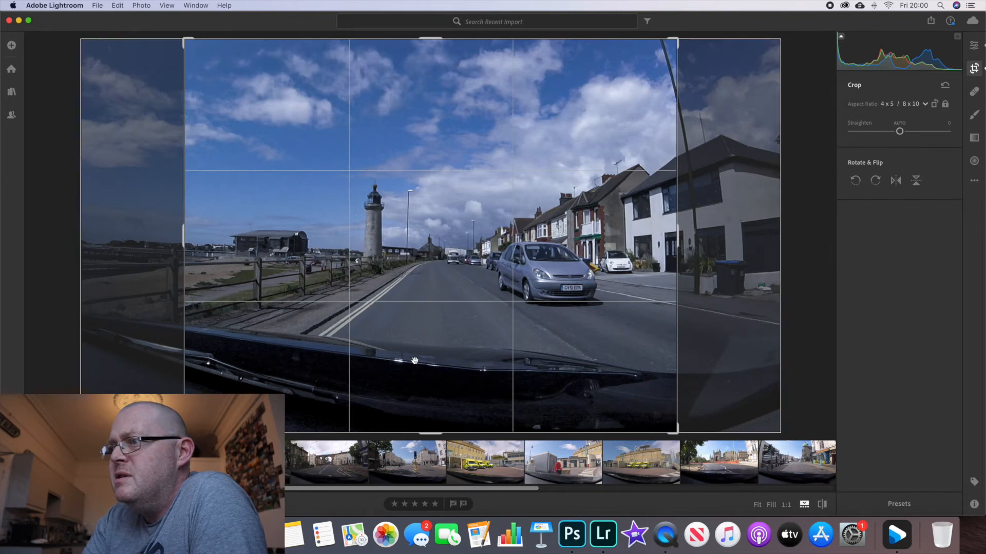
drag(420, 436, 411, 394)
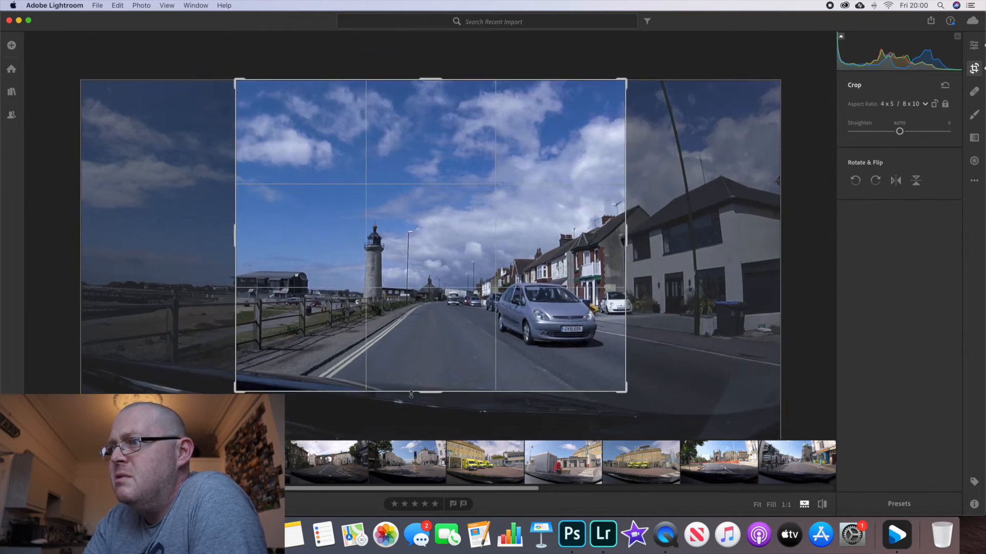
Step: Tighten and reposition the crop so the lighthouse sits right of centre with the oncoming silver car excluded, and return to the edit settings
drag(438, 363, 499, 386)
drag(433, 388, 433, 371)
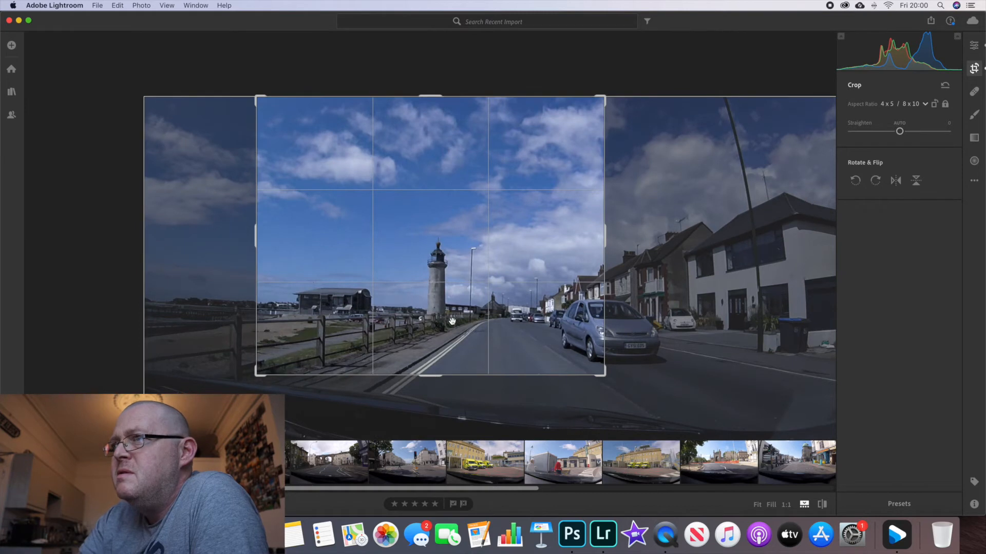
drag(430, 98, 431, 124)
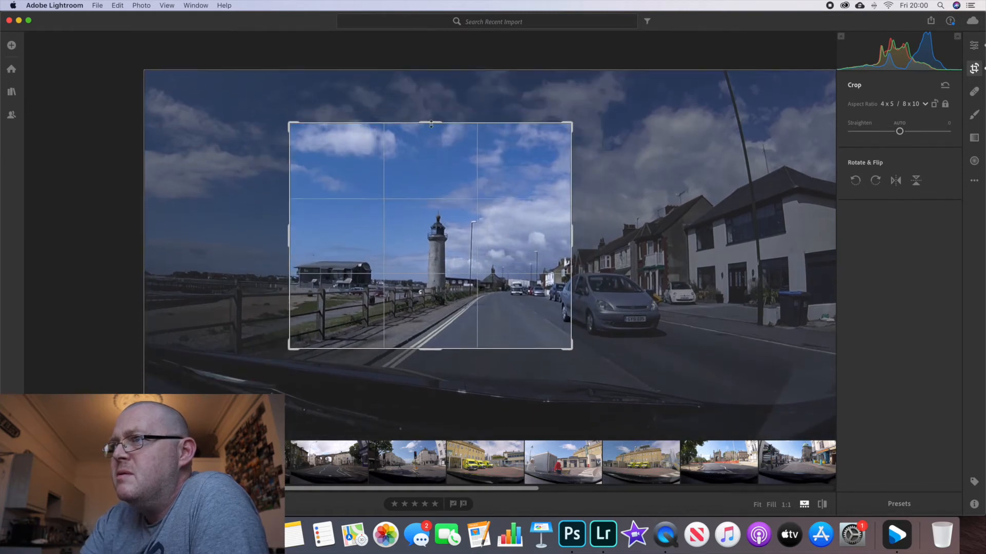
drag(409, 233, 454, 244)
drag(455, 224, 452, 234)
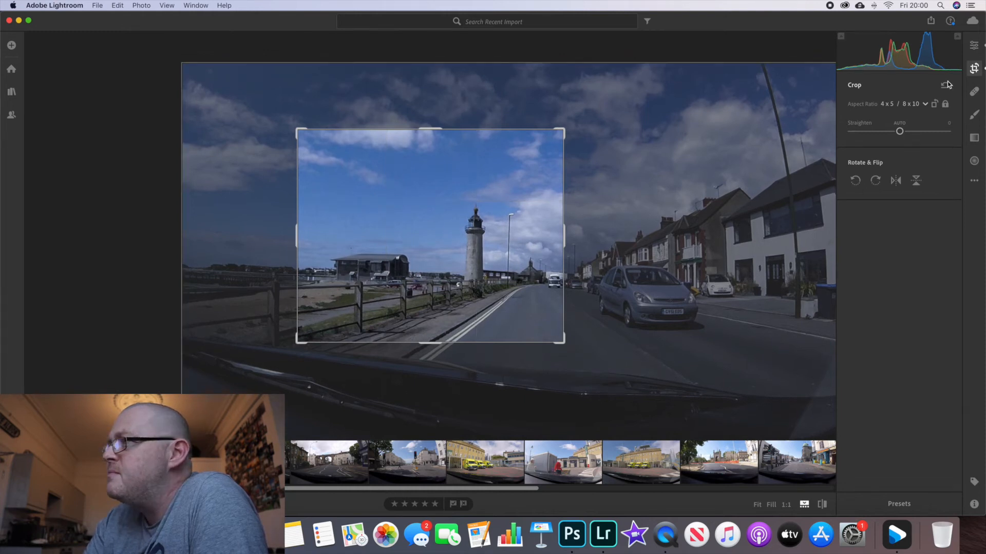
click(973, 47)
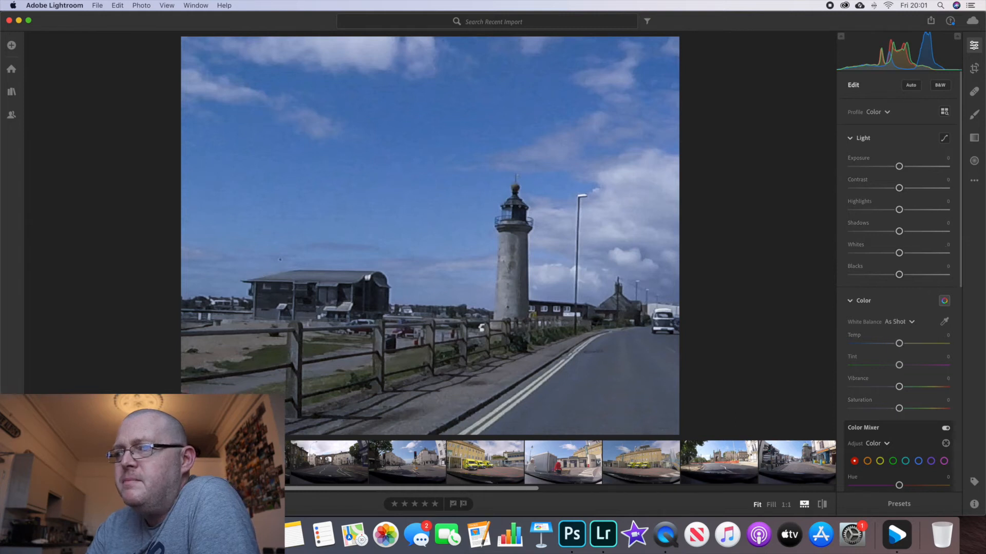
Step: Go to the photo of the tree-lined road leading to the tunnel and convert it to black and white
key(Right)
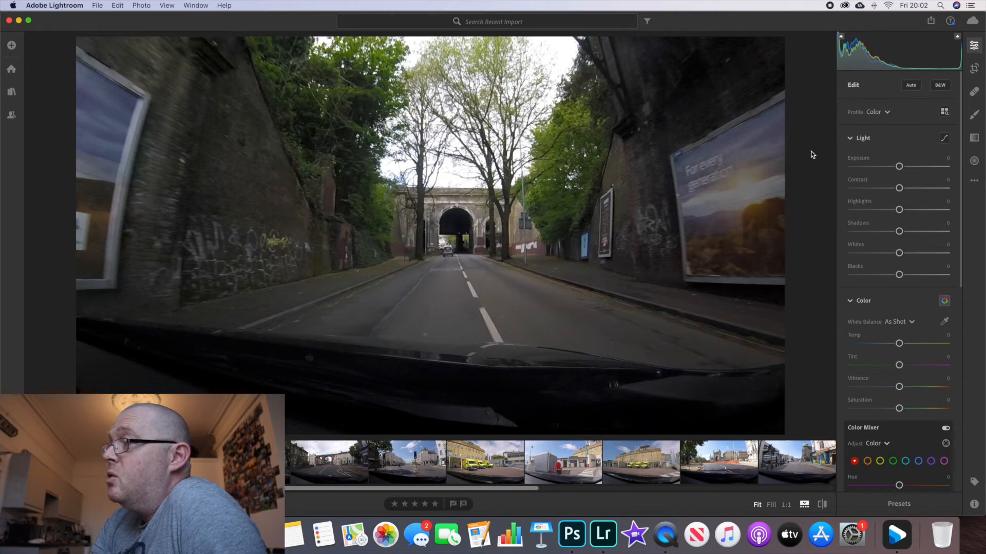
click(939, 86)
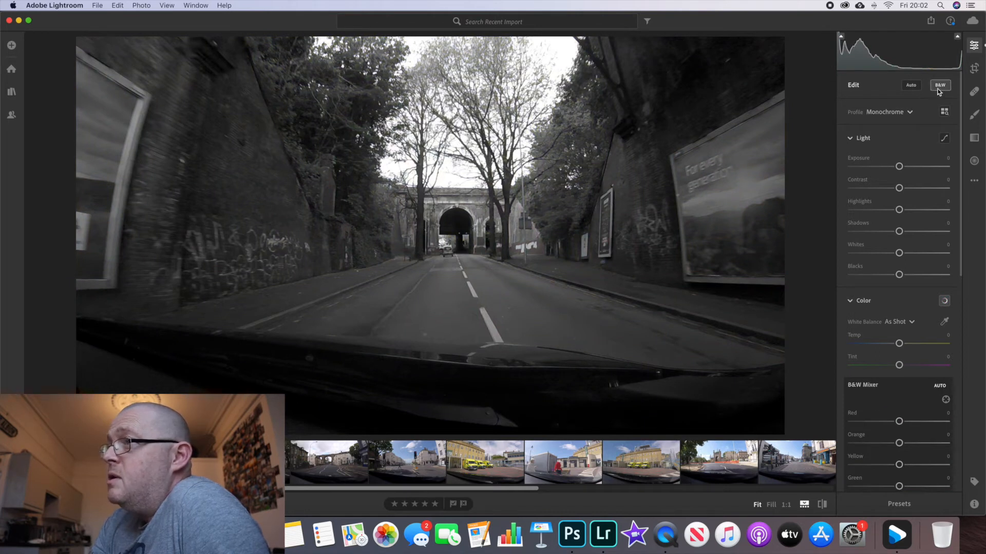
click(937, 87)
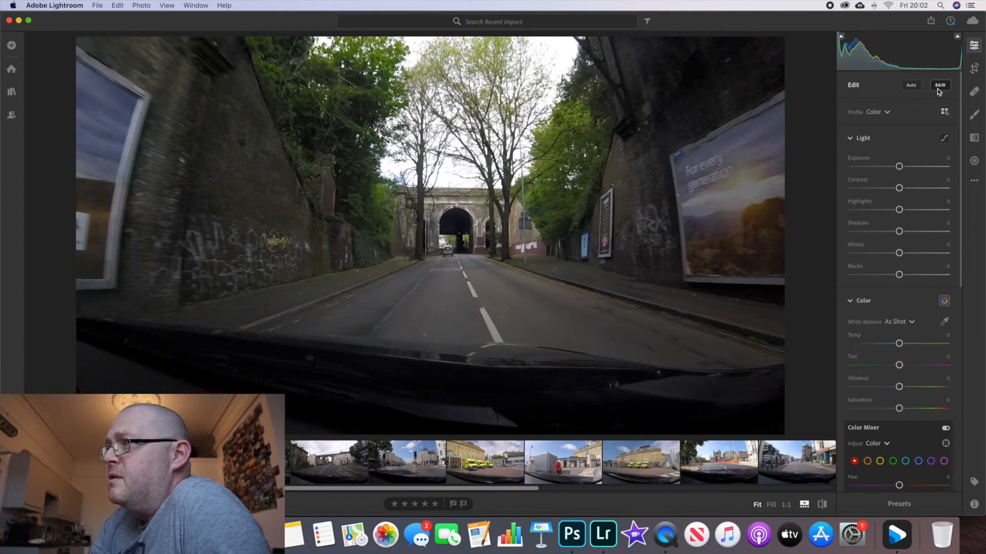
click(940, 85)
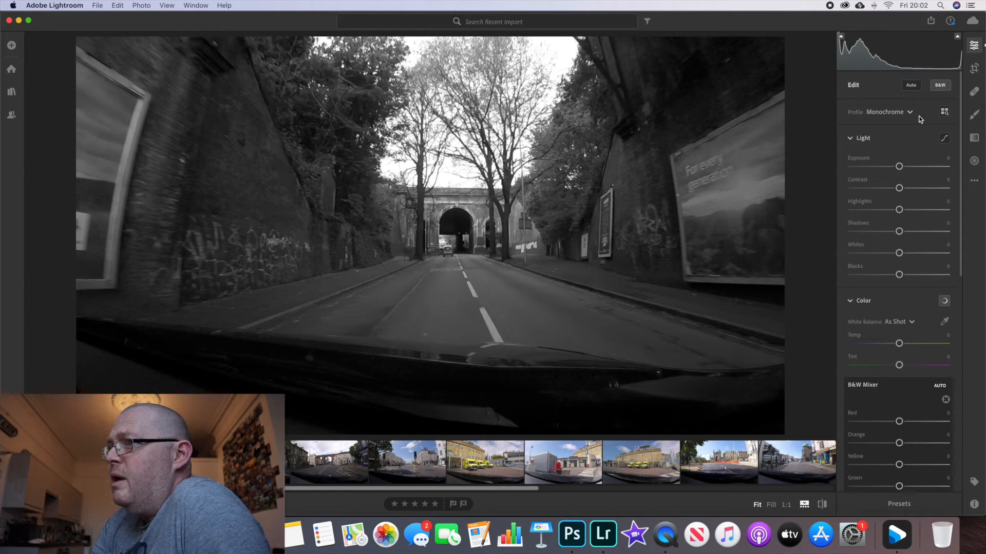
Step: Set the tunnel photo's Exposure to -0.40, Contrast +9, Highlights -35, Whites -6 and Blacks -14
scroll(919, 123, down, 2)
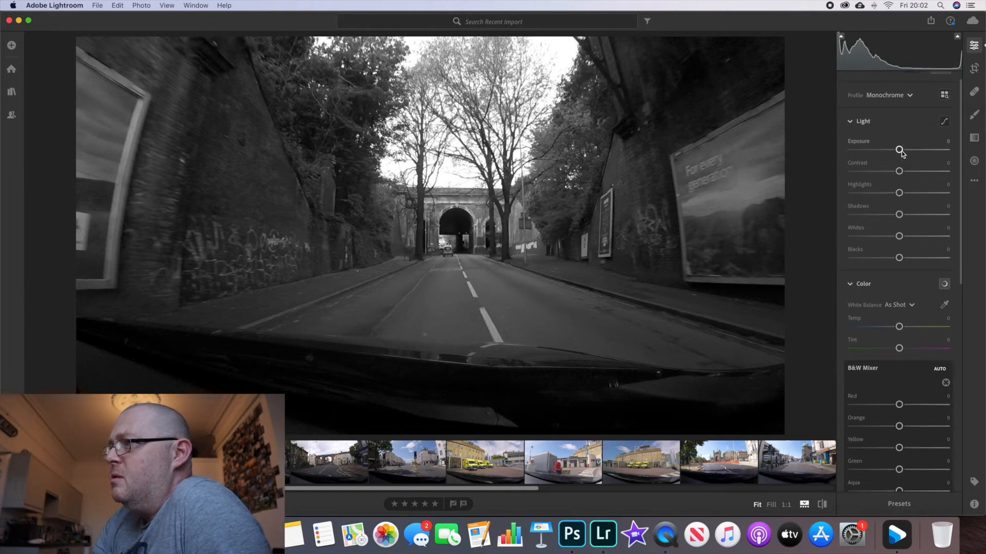
drag(900, 150, 896, 153)
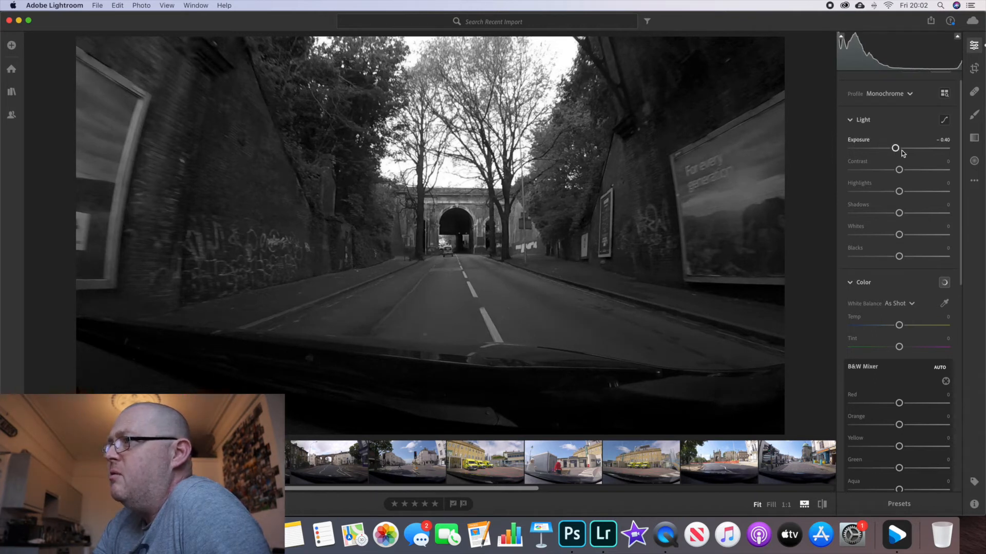
drag(899, 170, 877, 195)
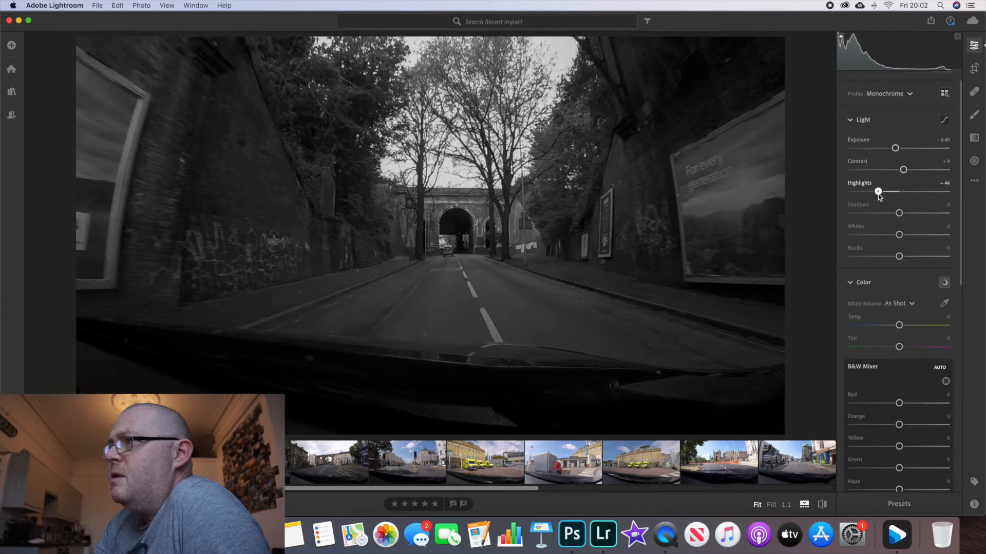
scroll(889, 193, down, 2)
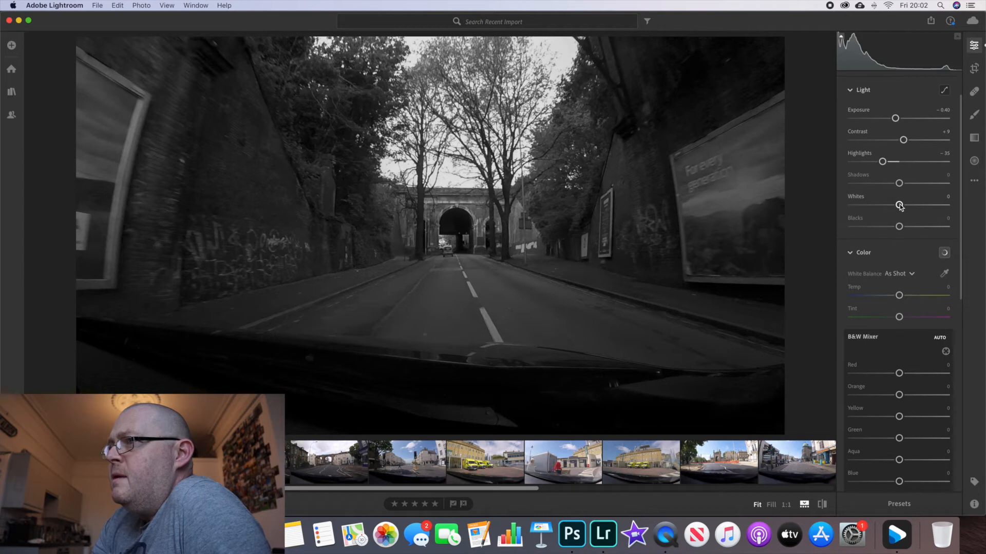
mouse_move(899, 205)
mouse_down()
mouse_move(909, 206)
mouse_move(896, 207)
mouse_up()
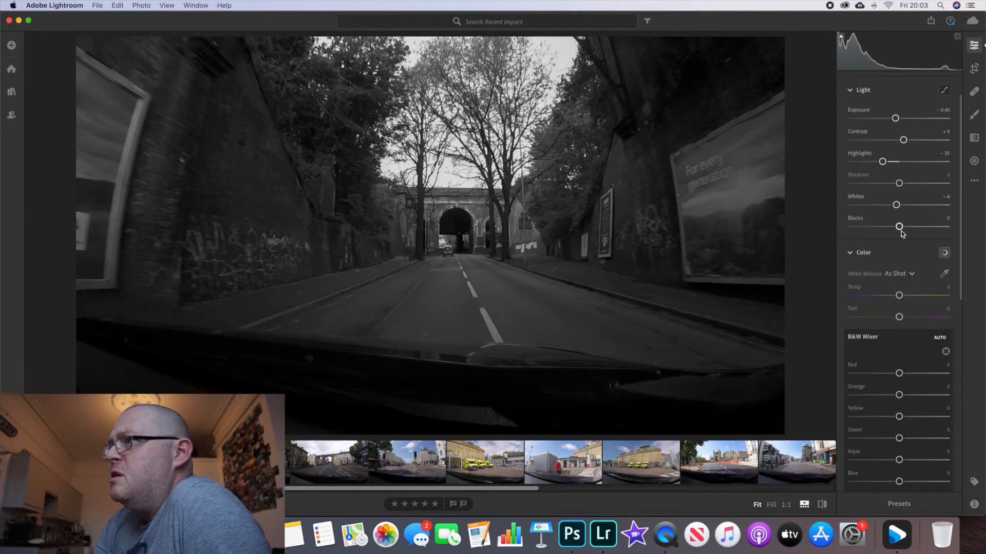
mouse_move(899, 228)
mouse_down()
mouse_move(887, 227)
mouse_move(908, 227)
mouse_move(891, 230)
mouse_up()
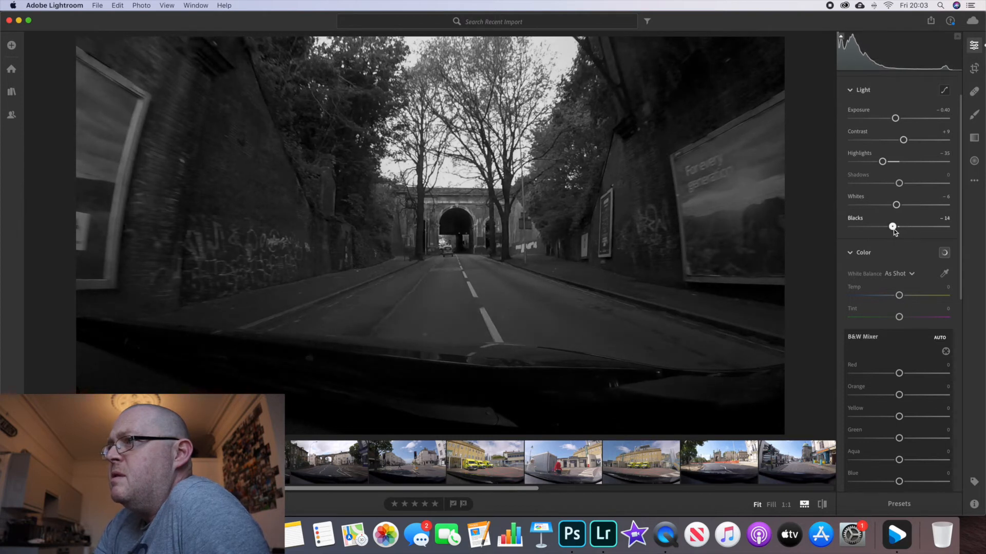
Step: Set the tunnel photo's Temp to -15 and its black-and-white mix to Green -43, Aqua -12 and Blue -16
scroll(906, 233, down, 2)
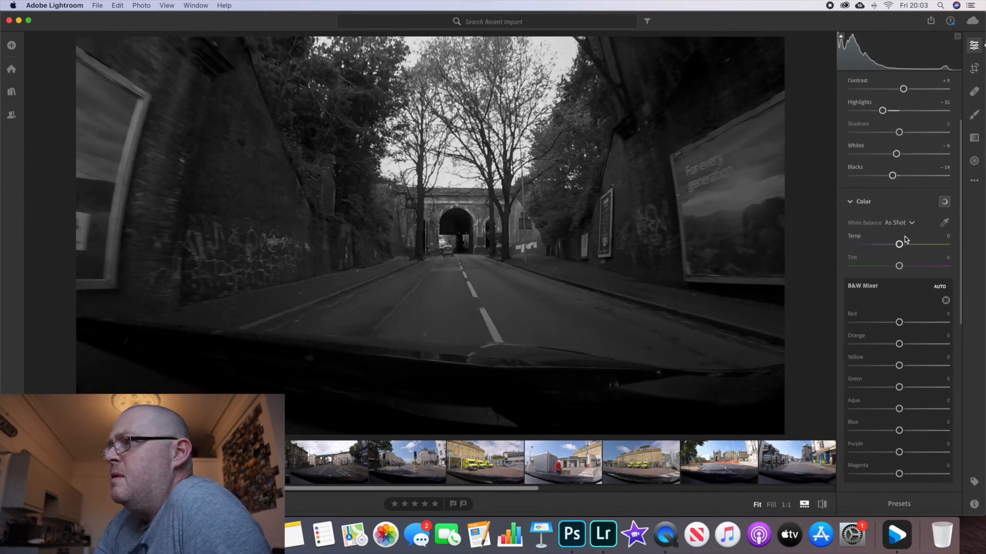
scroll(905, 242, down, 3)
drag(900, 231, 891, 231)
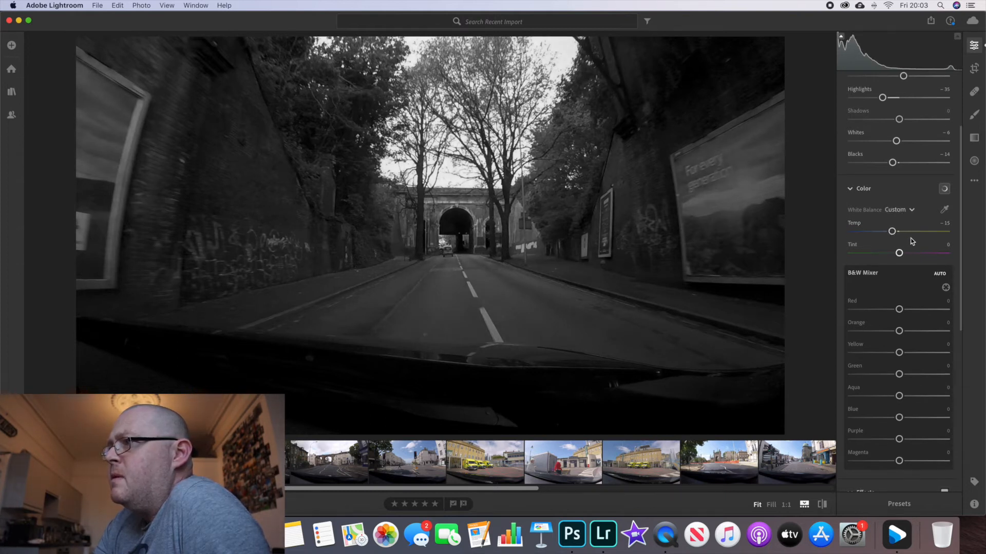
scroll(912, 241, down, 10)
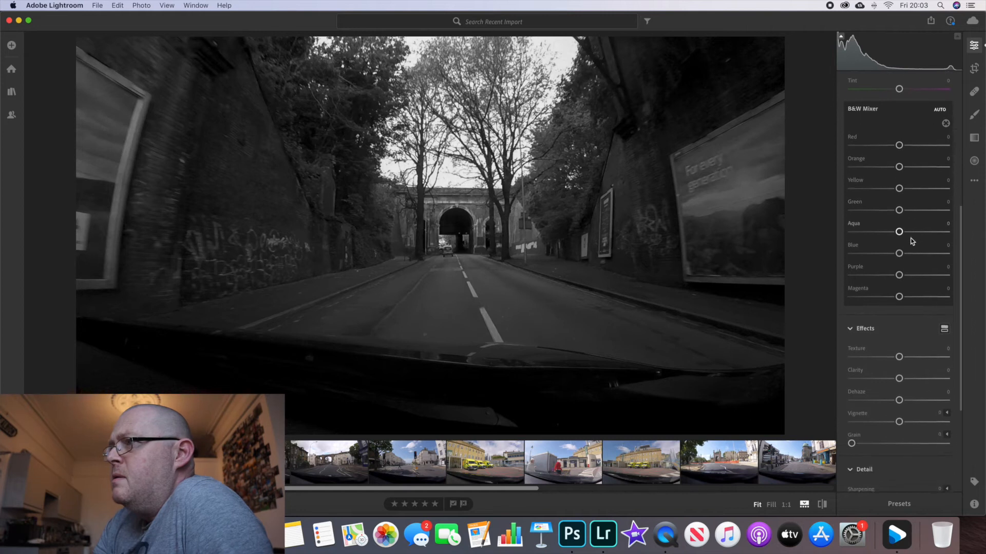
scroll(912, 241, up, 2)
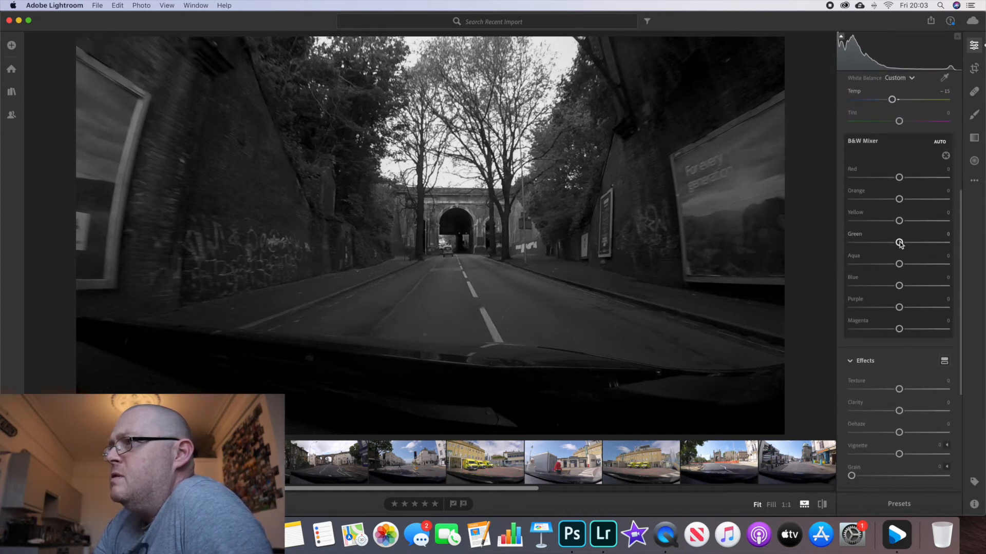
mouse_move(899, 244)
mouse_down()
mouse_move(914, 244)
mouse_move(880, 247)
mouse_up()
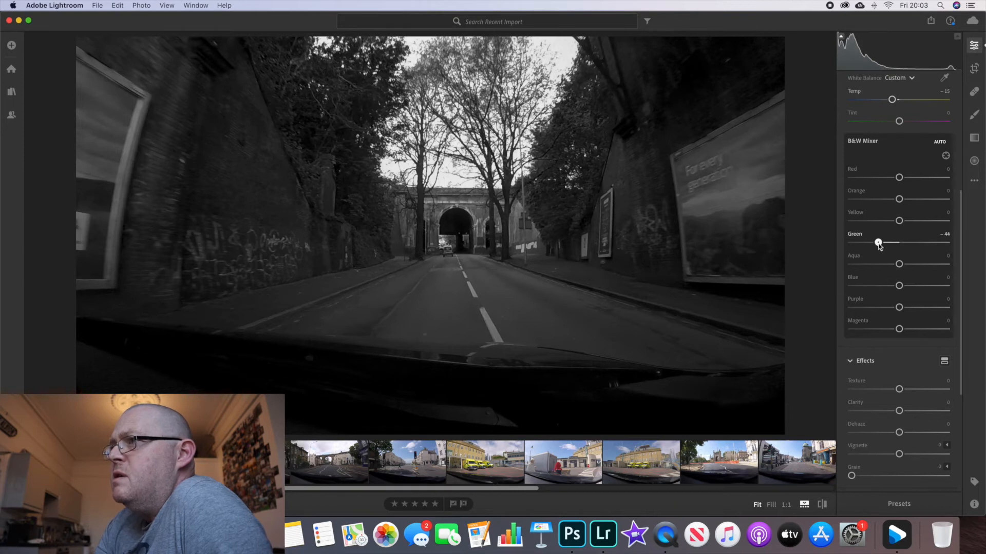
scroll(905, 250, down, 2)
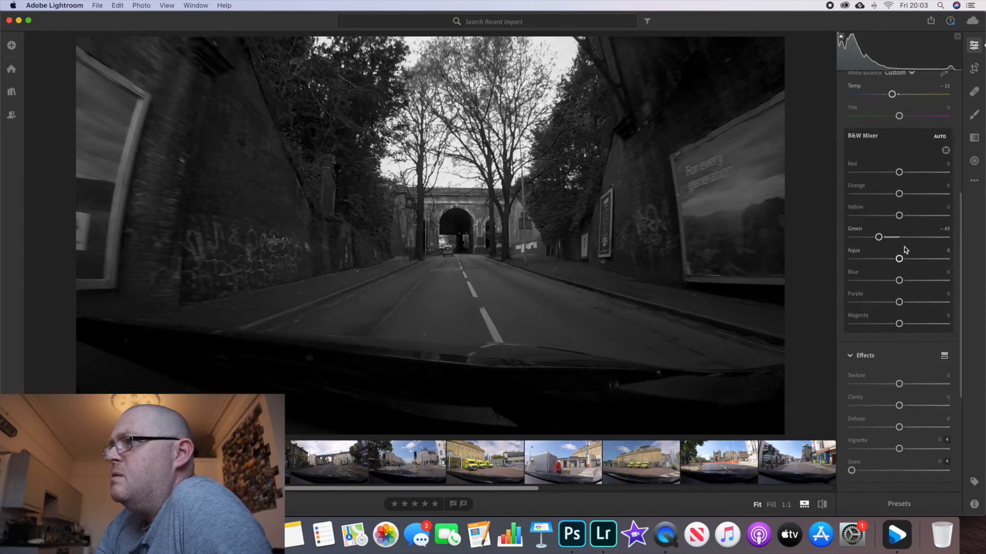
drag(900, 248, 892, 271)
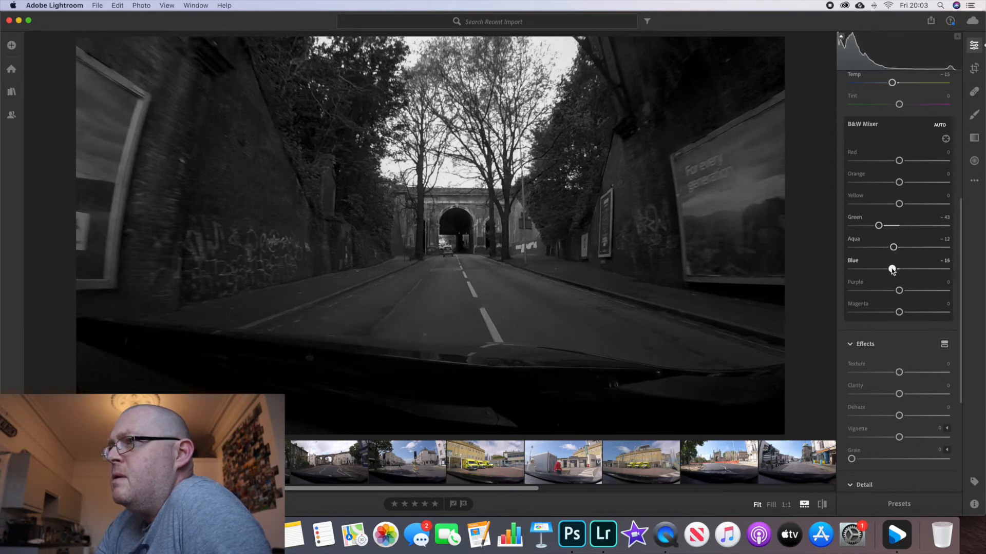
Step: Set the tunnel photo's Texture to +13, Clarity to +10 and Dehaze to +12
scroll(911, 267, down, 8)
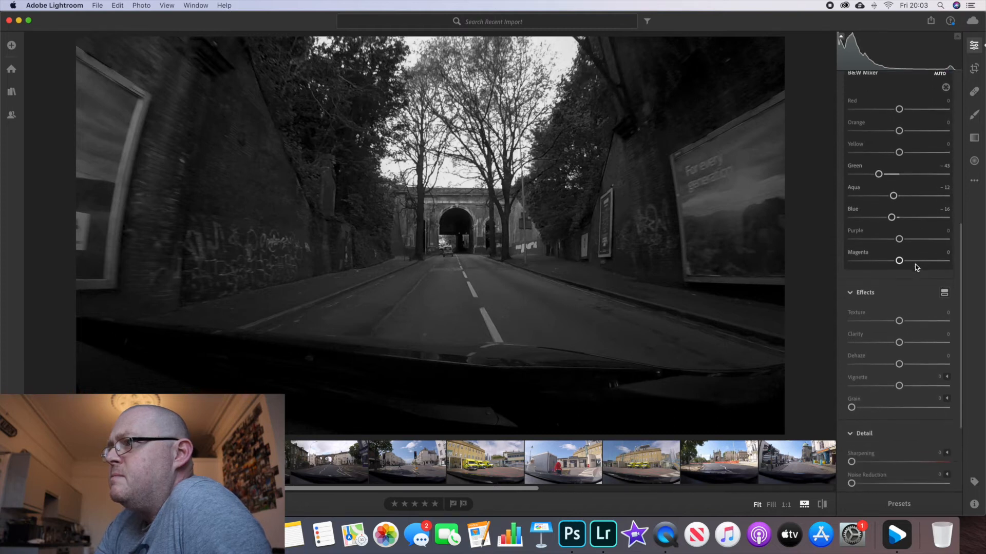
scroll(913, 262, down, 3)
drag(899, 238, 905, 281)
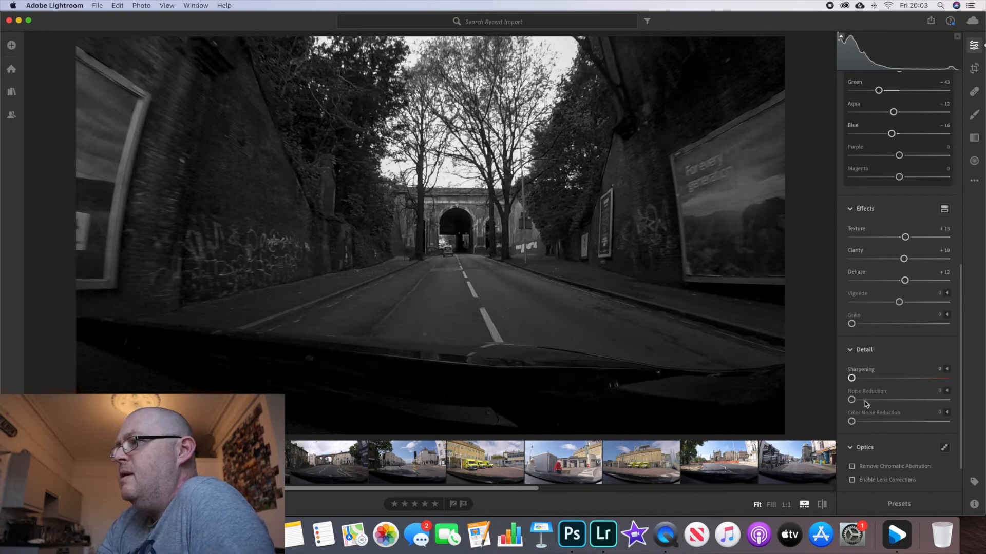
Step: Turn on chromatic aberration removal and lens corrections for the tunnel photo
click(851, 467)
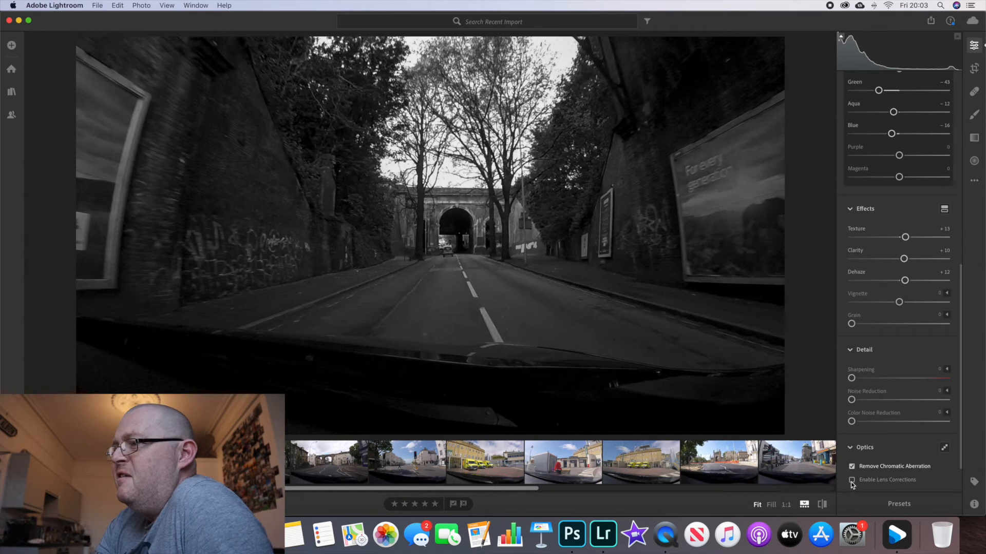
click(852, 481)
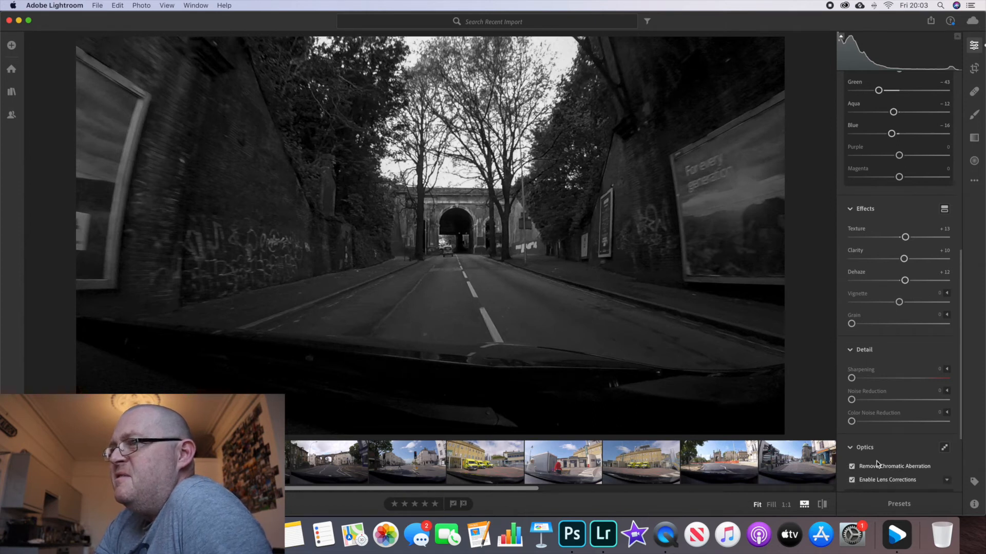
scroll(890, 343, up, 4)
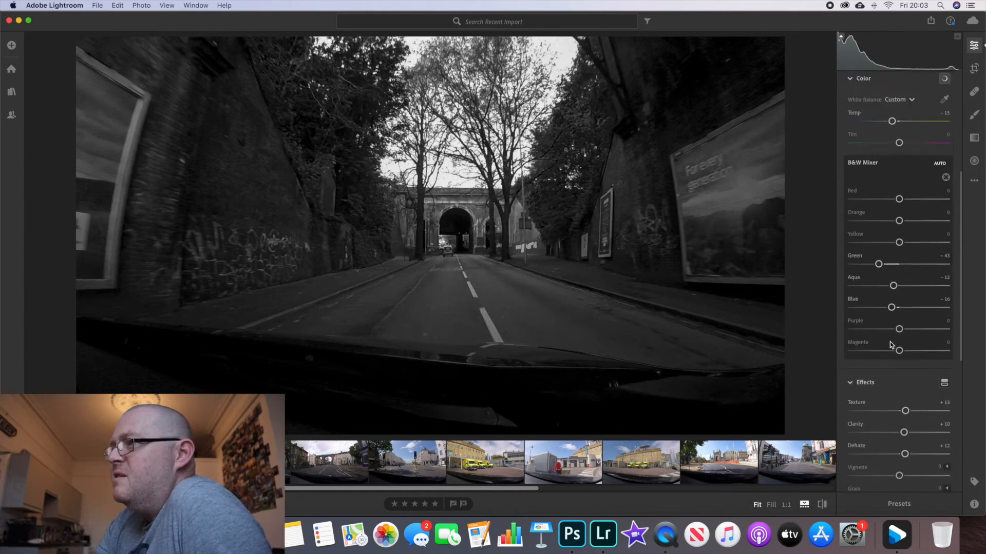
scroll(890, 344, up, 5)
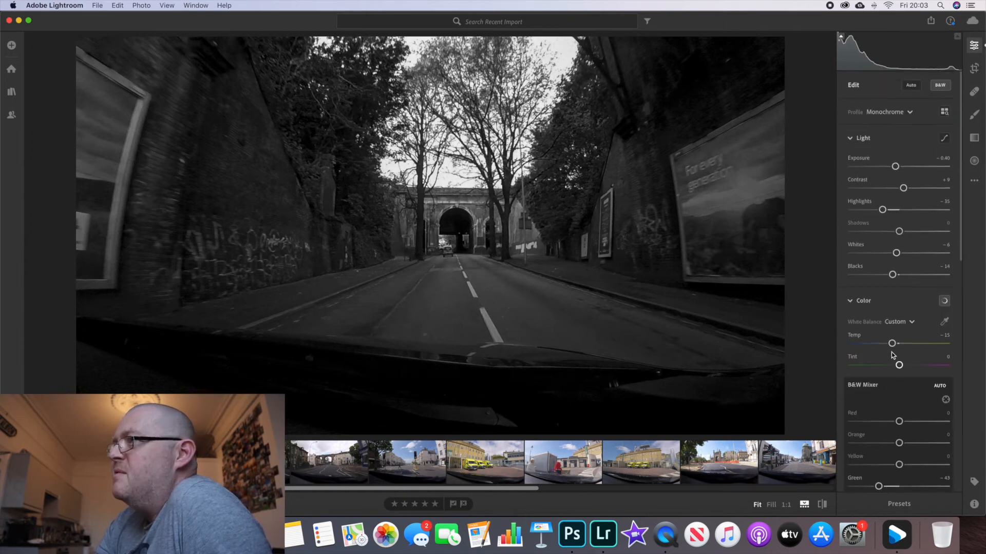
Step: Crop the tunnel photo to the 4 x 5 / 8 x 10 ratio, framing the road, trees and arch and excluding the car bonnet
click(974, 70)
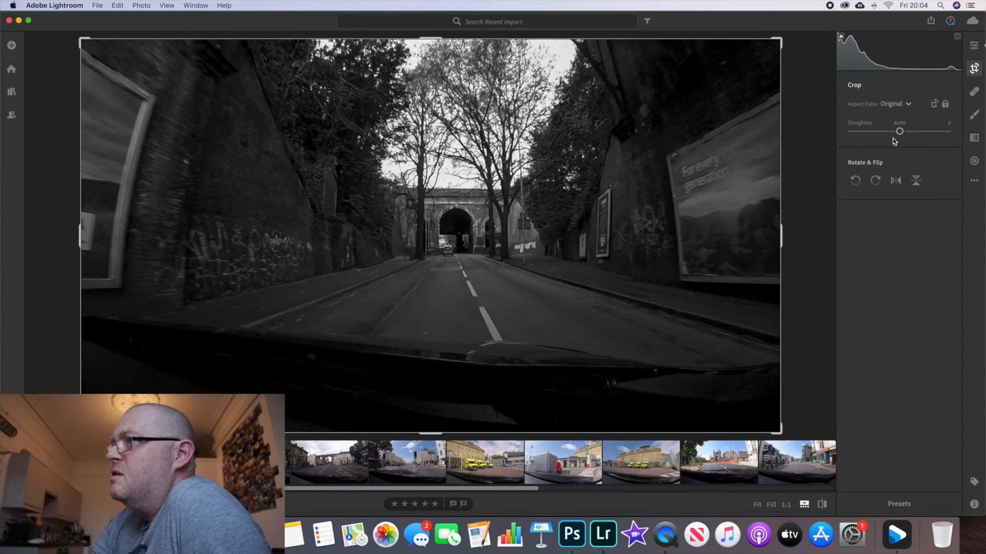
click(895, 106)
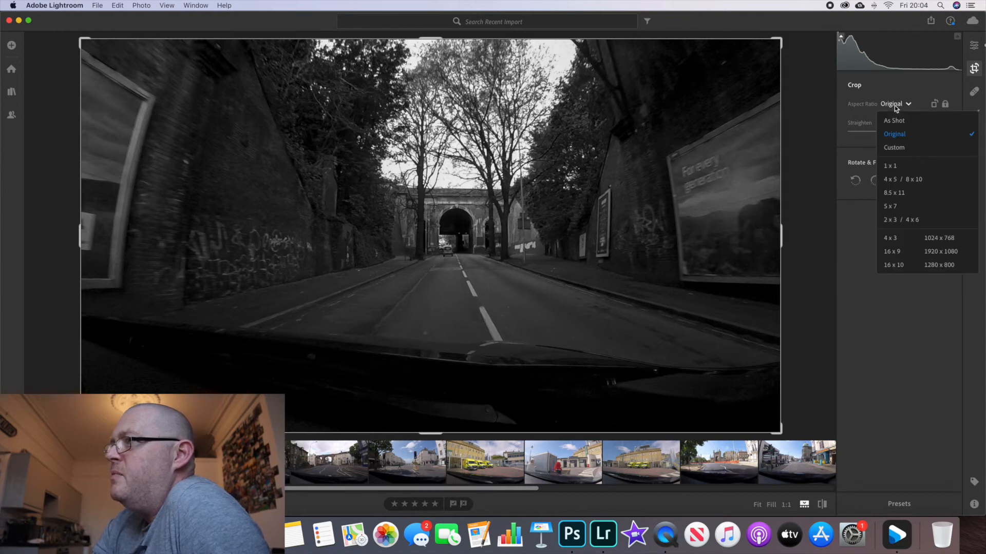
click(903, 180)
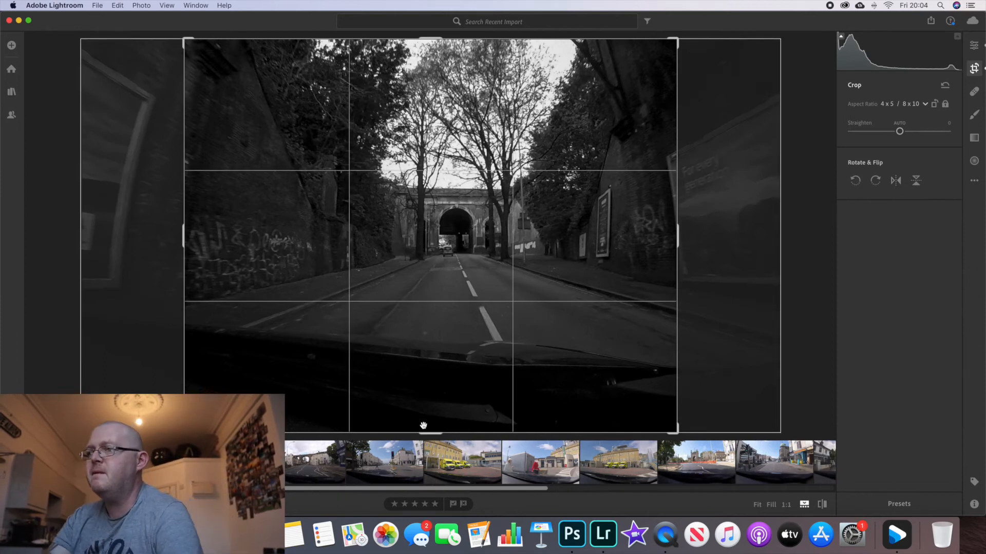
drag(432, 436, 452, 354)
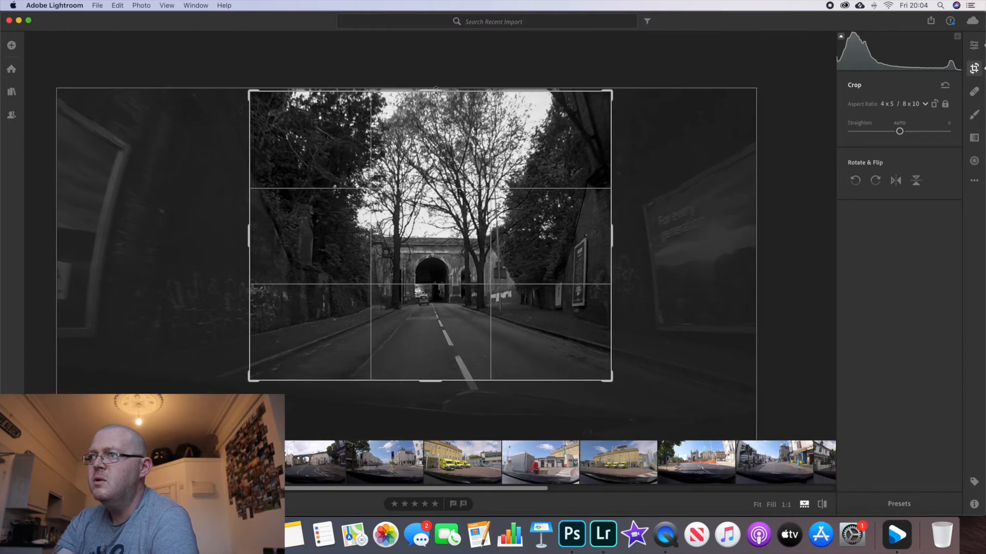
drag(436, 91, 433, 113)
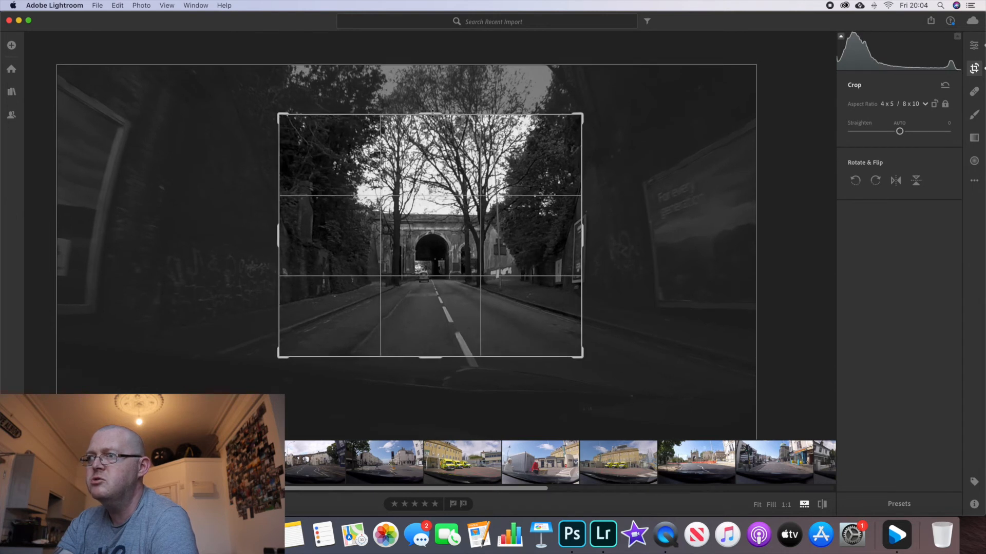
drag(432, 112, 433, 105)
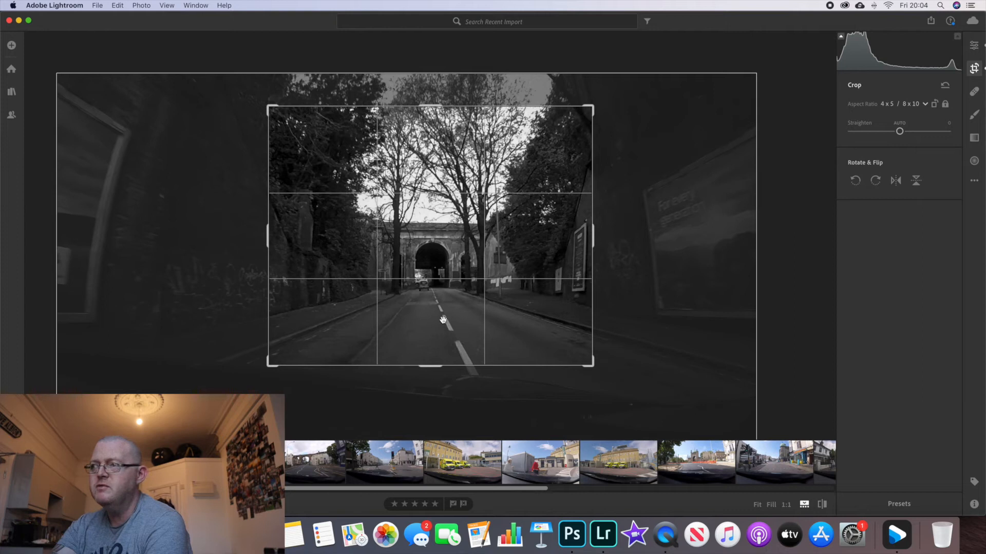
drag(448, 310, 444, 309)
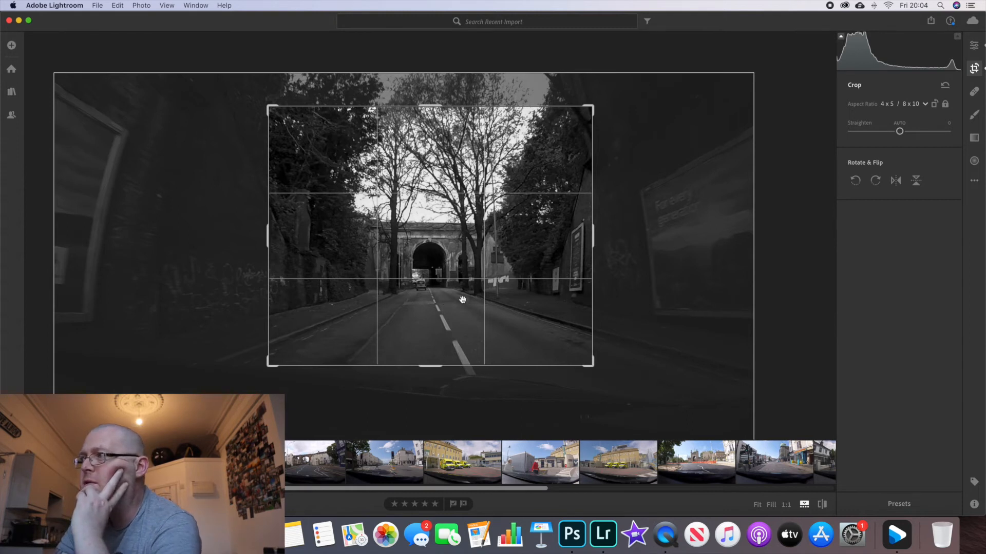
click(974, 47)
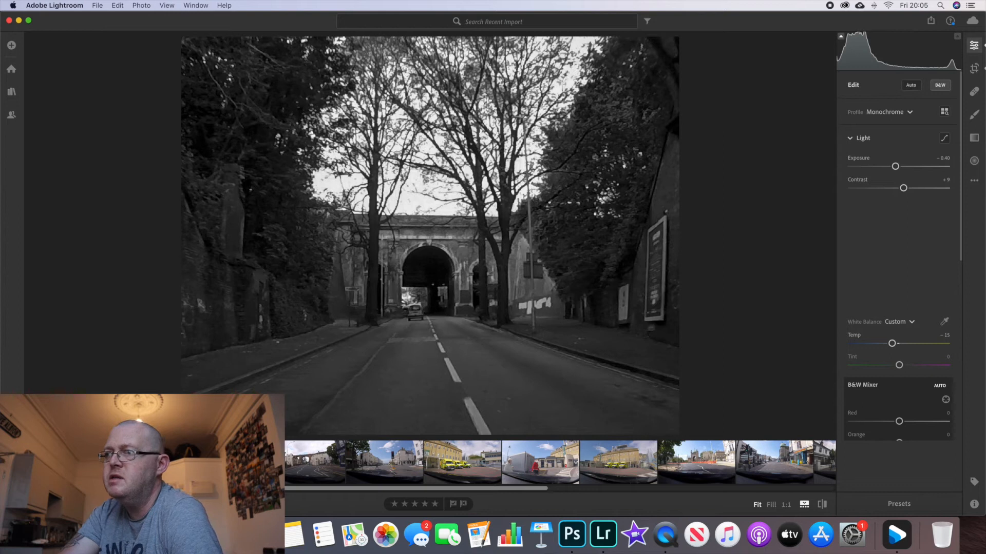
Step: Convert the neighbouring cyclist photo to black and white with Exposure -0.46, Contrast +14, Highlights -19, Whites +9 and Blacks -8
key(Left)
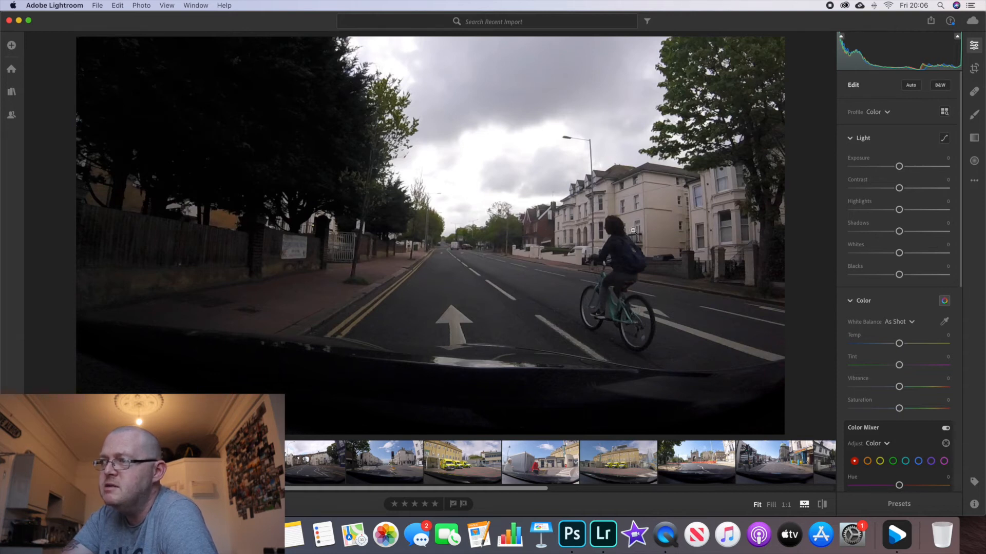
click(940, 85)
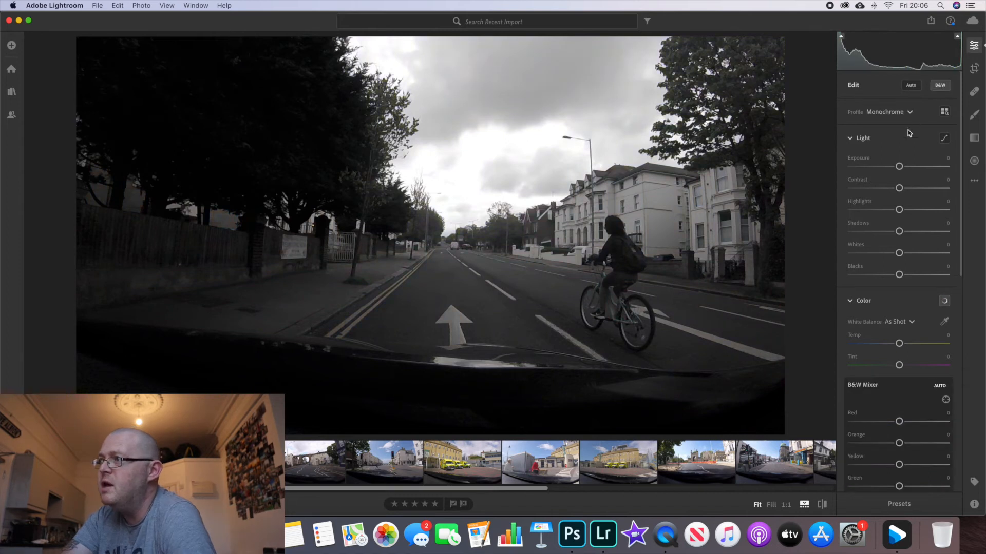
drag(899, 168, 907, 190)
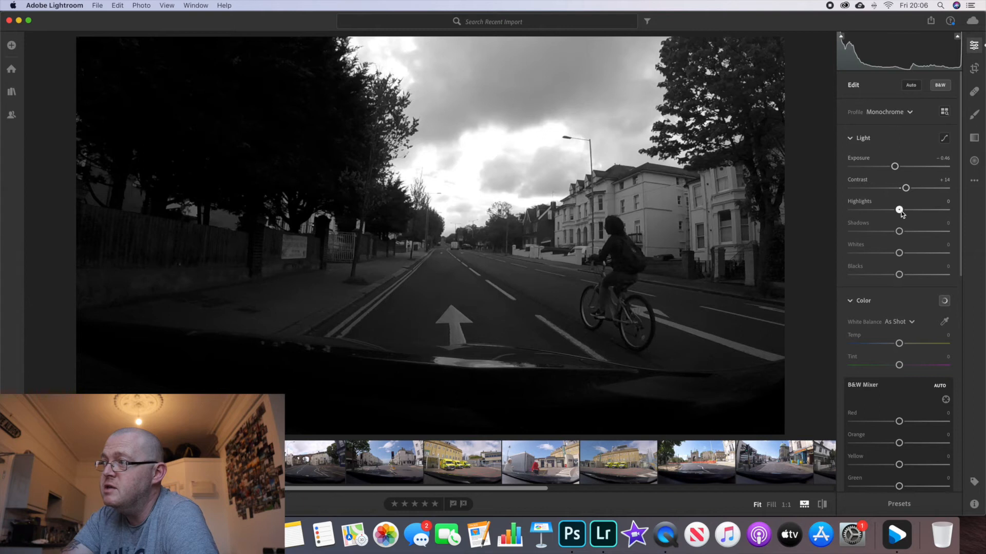
drag(900, 210, 893, 212)
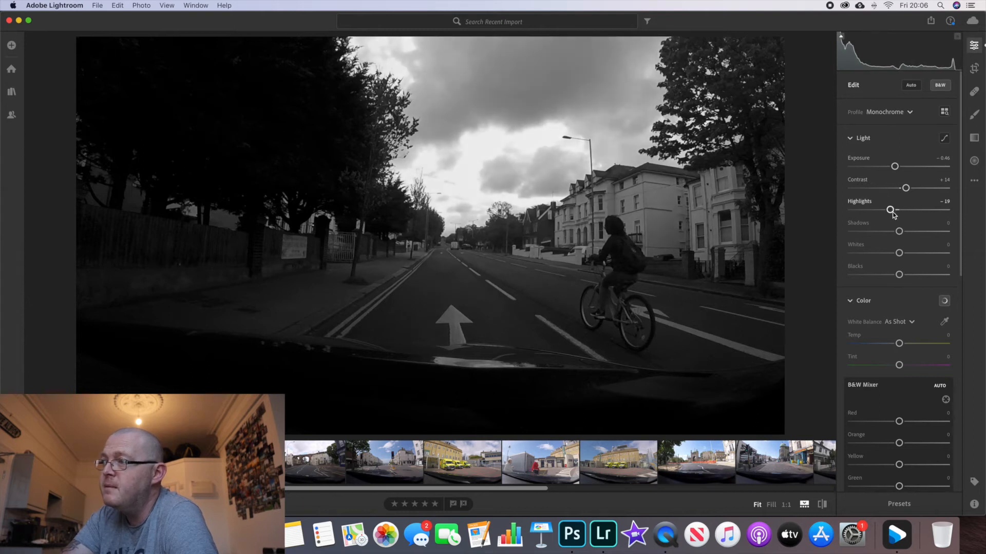
drag(899, 252, 895, 276)
Step: Set the cyclist photo's Texture to +7, Clarity to +8 and Dehaze to +9, and enable chromatic aberration removal and lens corrections
scroll(911, 267, down, 2)
scroll(911, 267, down, 5)
scroll(912, 267, down, 6)
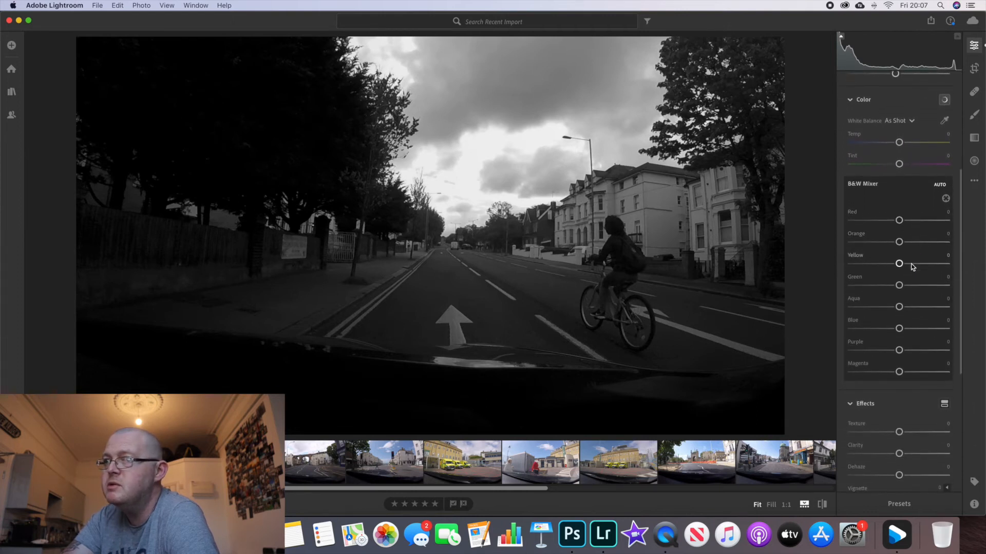
scroll(912, 267, down, 2)
scroll(912, 267, down, 5)
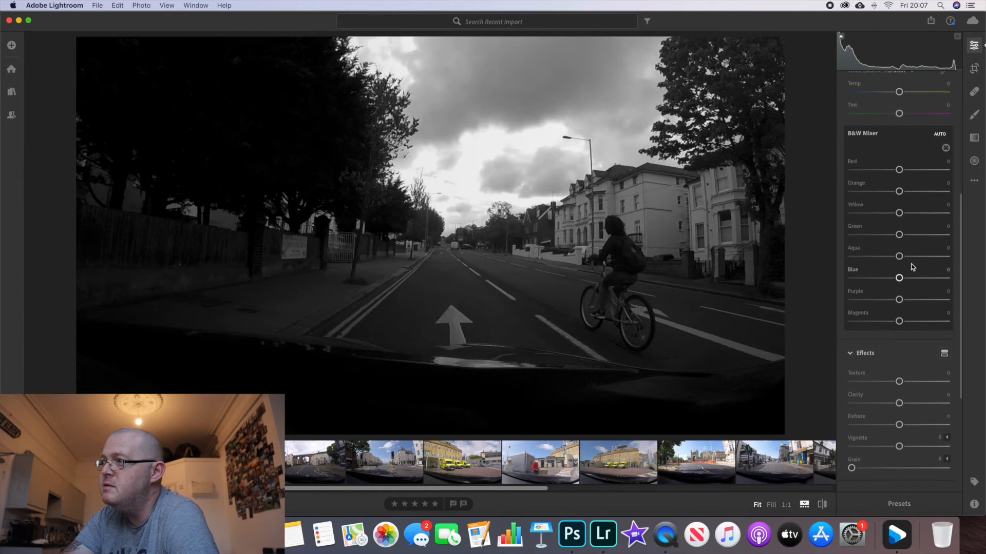
scroll(912, 267, down, 6)
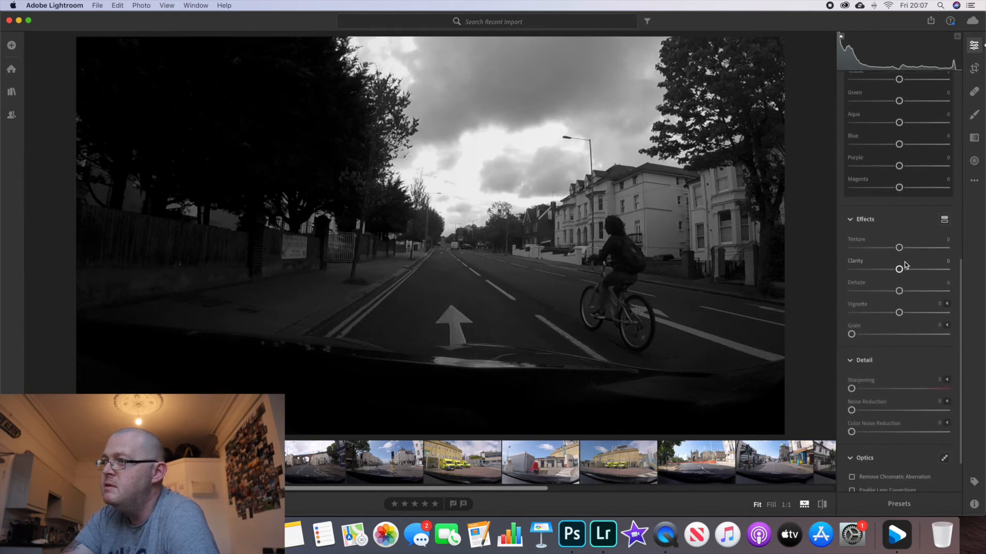
drag(899, 250, 904, 291)
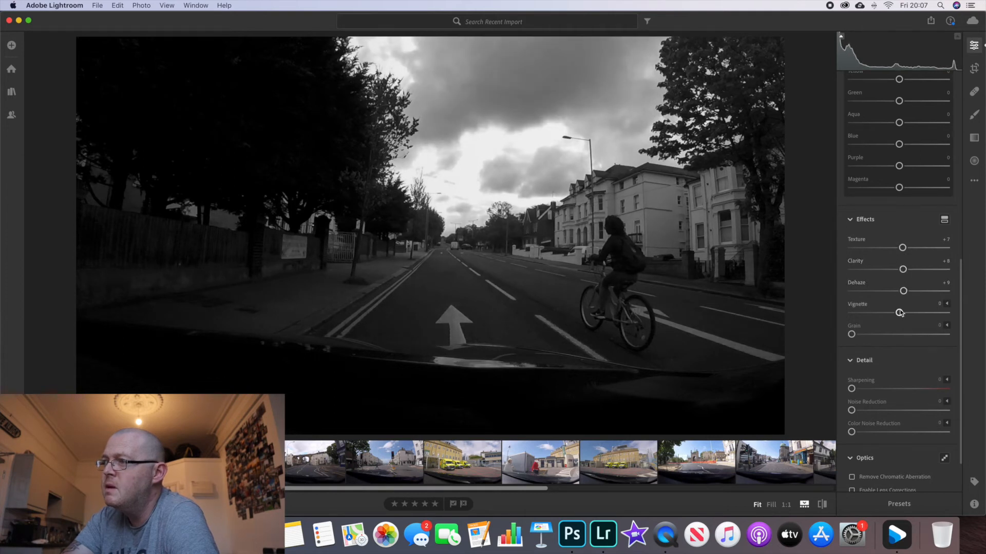
click(852, 478)
click(852, 490)
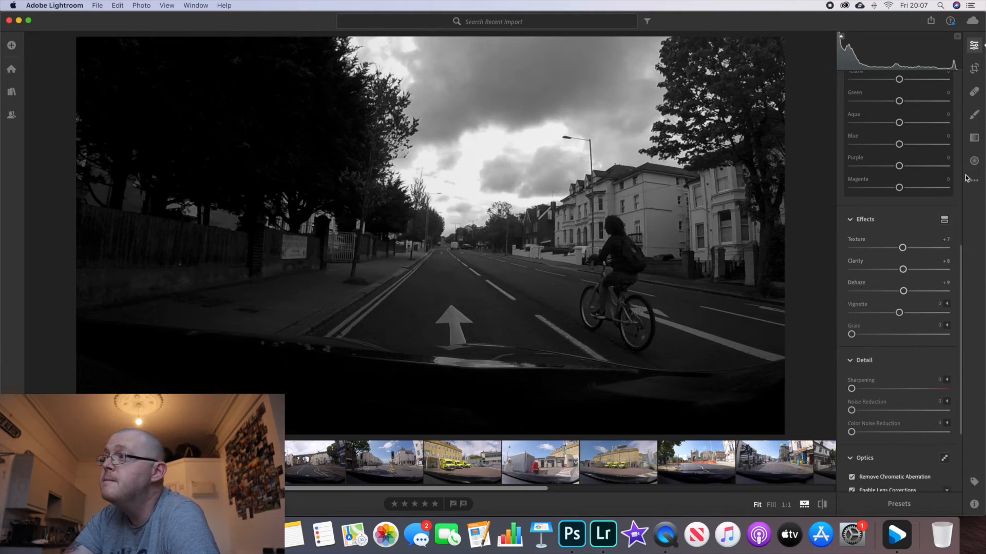
Step: Crop the cyclist photo to the 4 x 5 / 8 x 10 ratio, framing the cyclist, street lamp and houses tightly without the dark bonnet
click(974, 69)
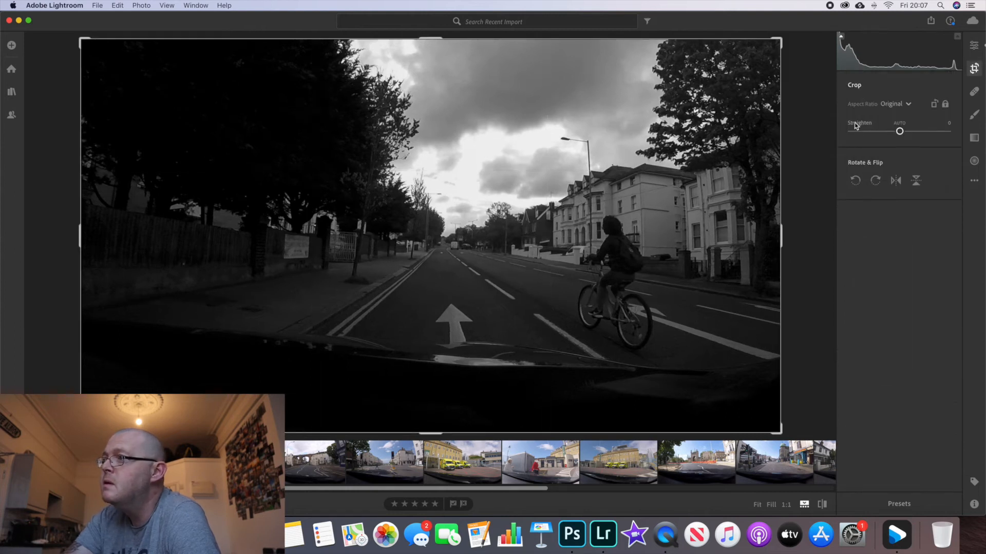
click(896, 106)
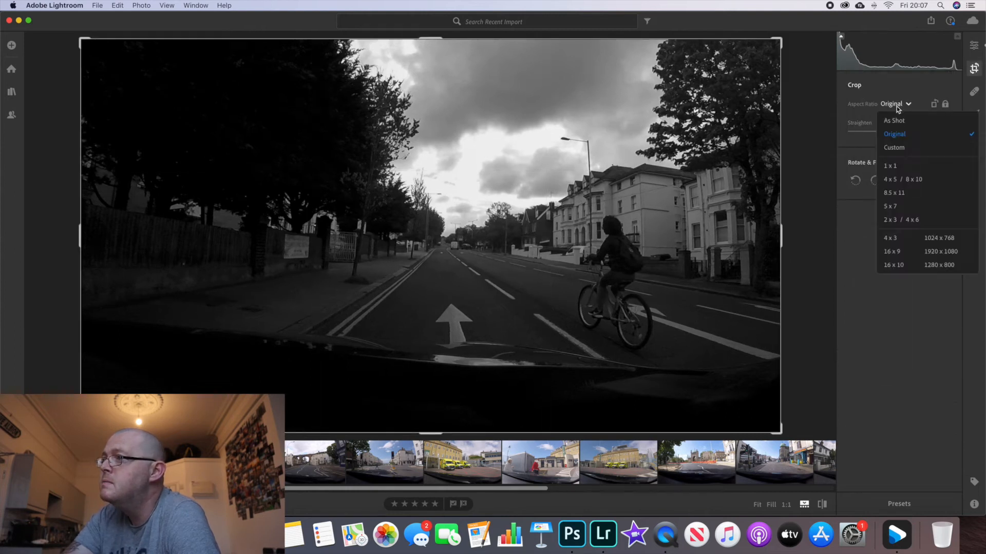
click(902, 179)
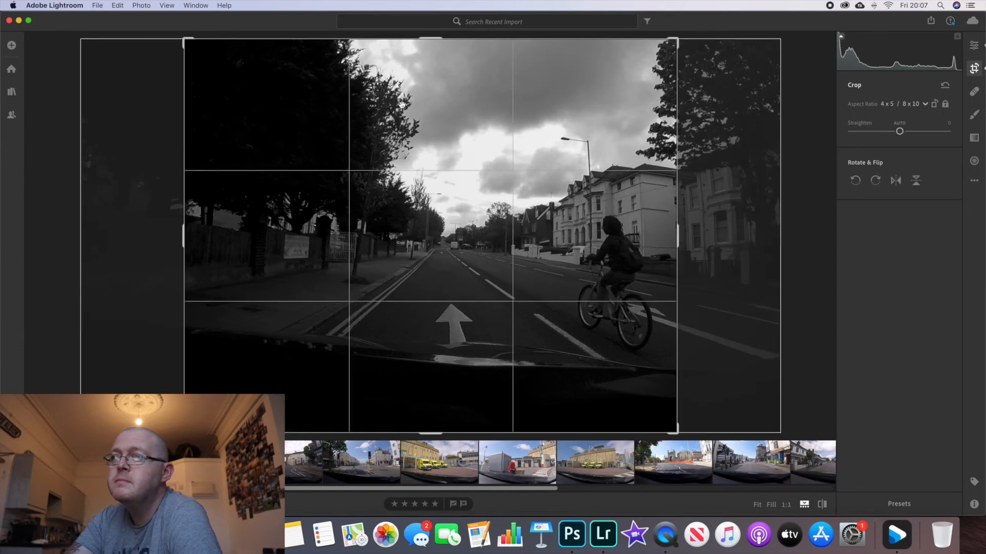
drag(185, 39, 253, 60)
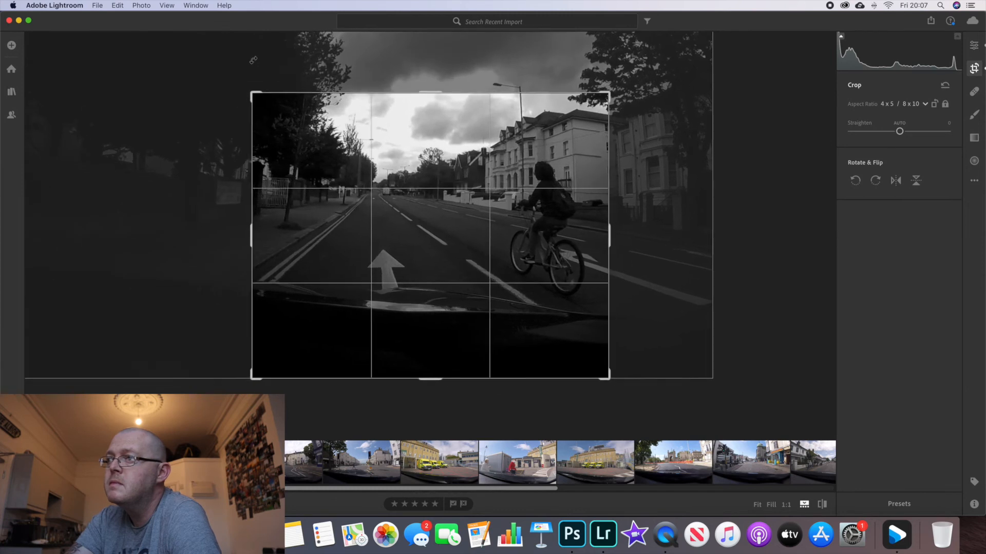
drag(396, 207, 313, 200)
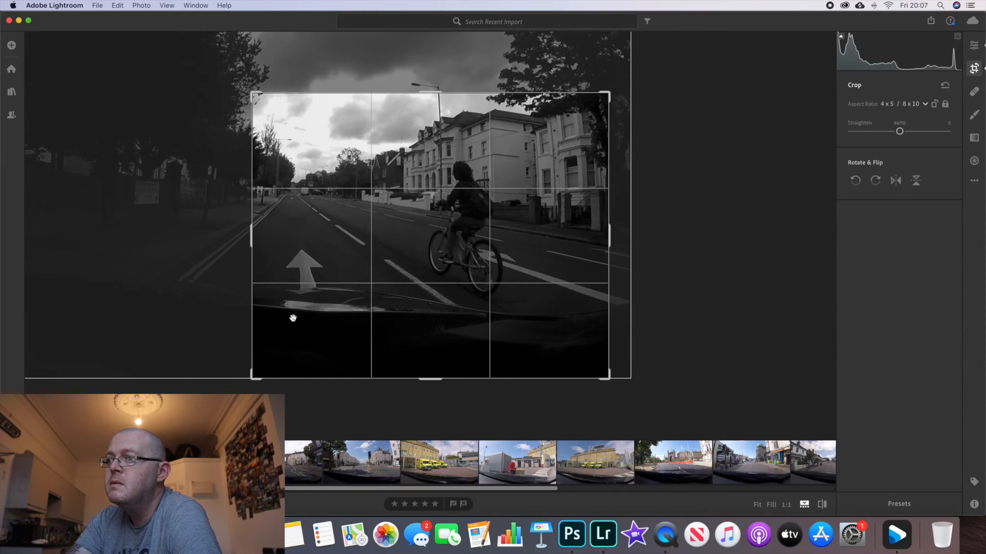
drag(254, 374, 279, 345)
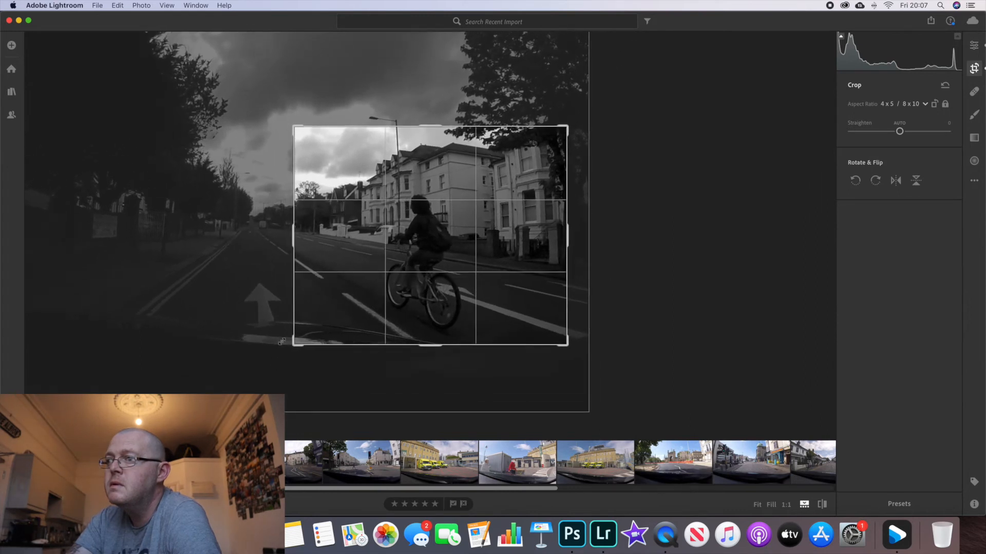
drag(331, 319, 372, 321)
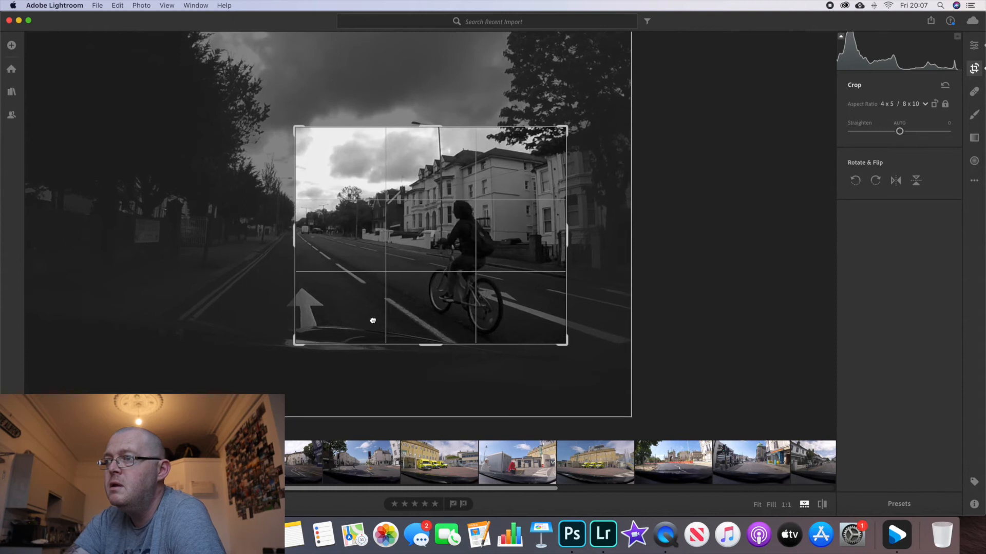
drag(373, 321, 287, 325)
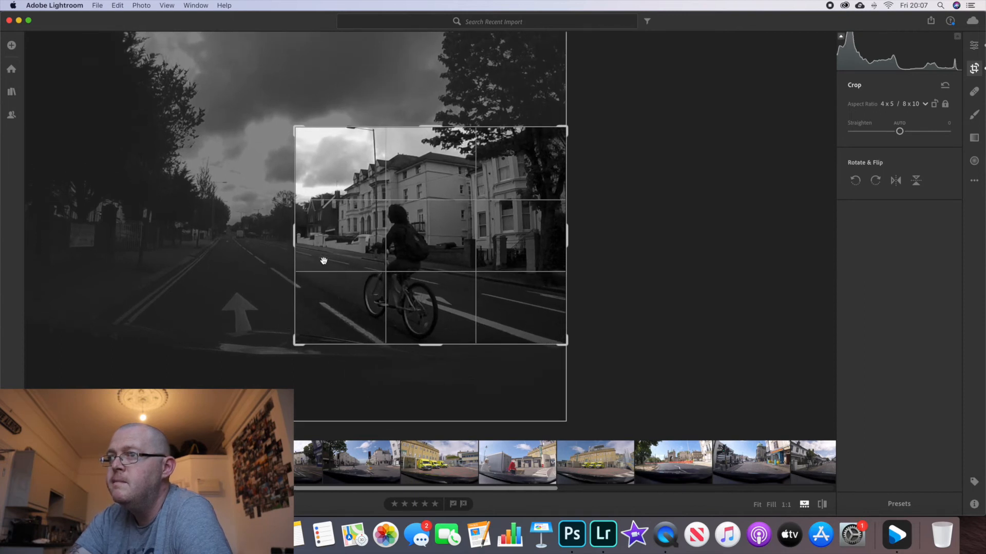
drag(296, 130, 285, 120)
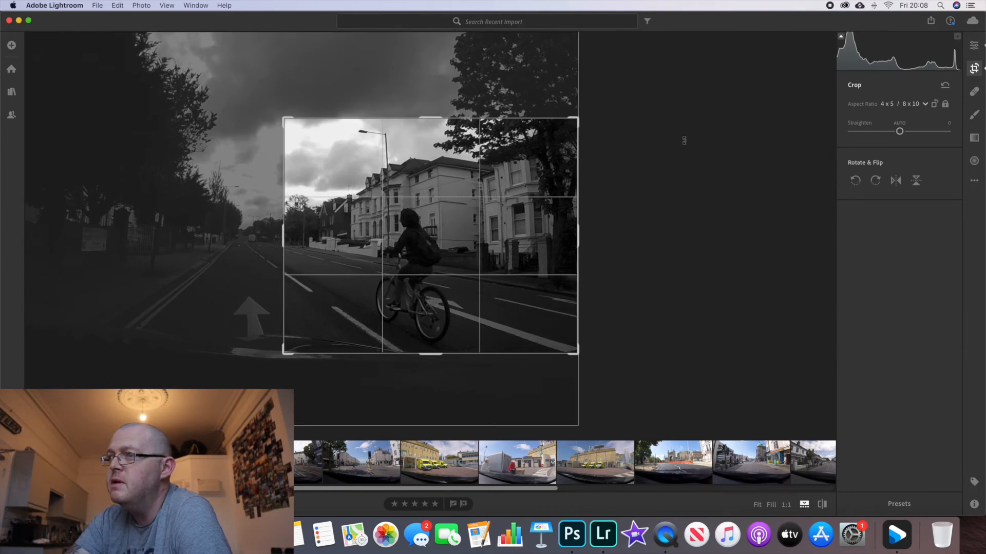
click(974, 45)
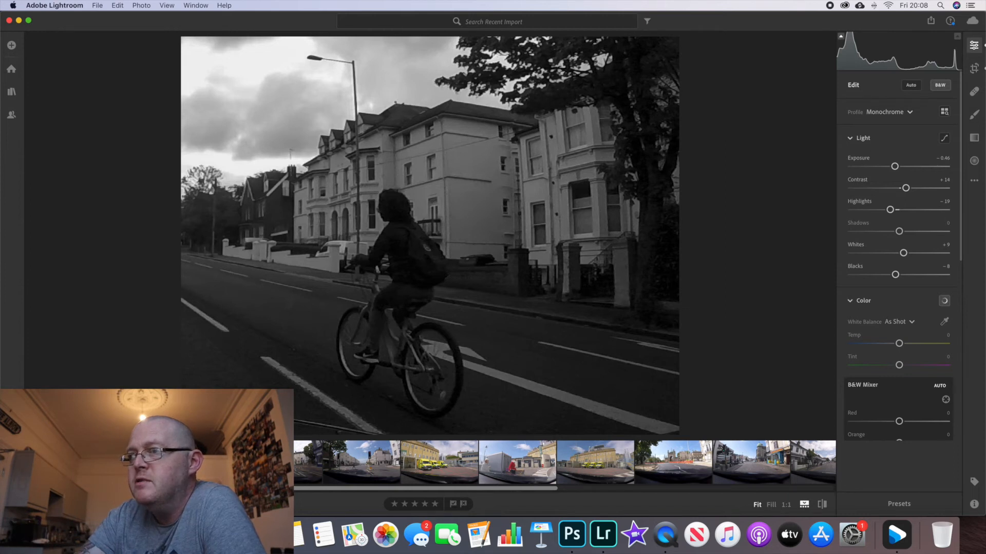
Step: Apply automatic adjustments to the viaduct street photo, and set Exposure to -0.24, Contrast to +13, Highlights to -51 and Shadows to +1
click(308, 462)
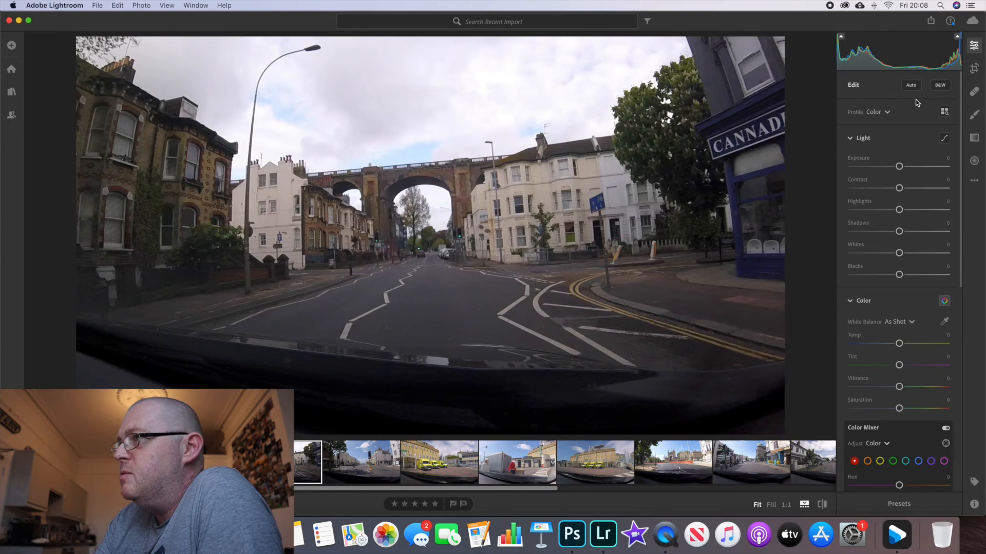
click(912, 87)
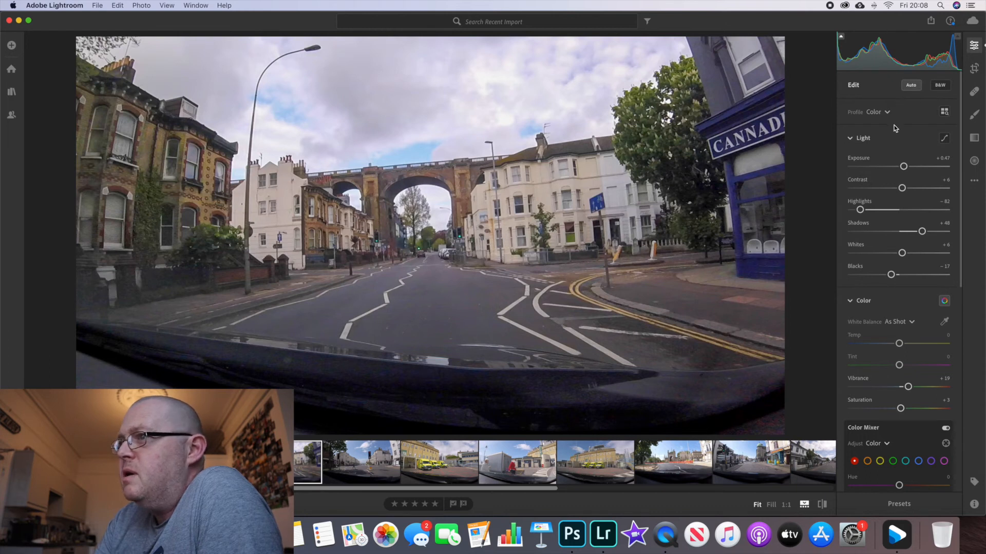
drag(904, 167, 897, 170)
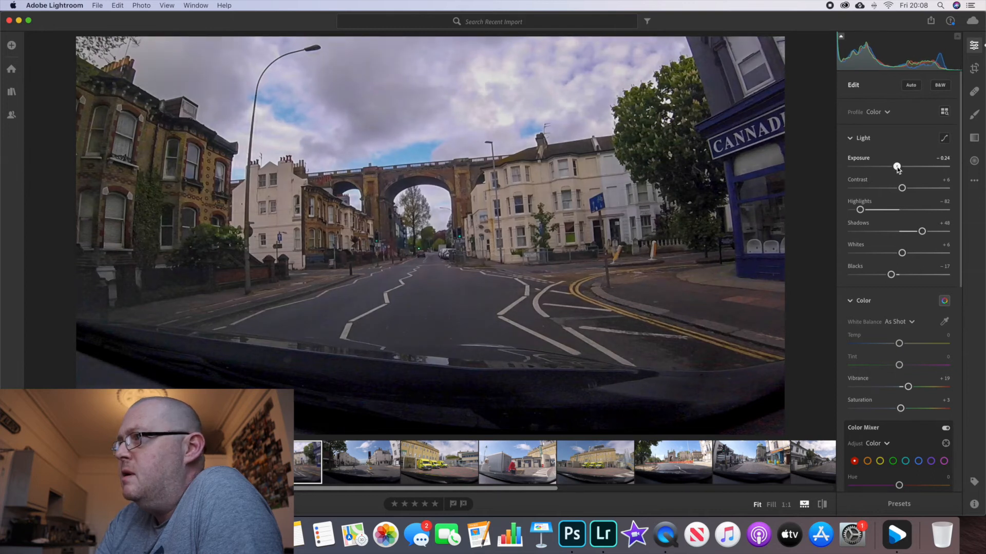
drag(902, 189, 907, 191)
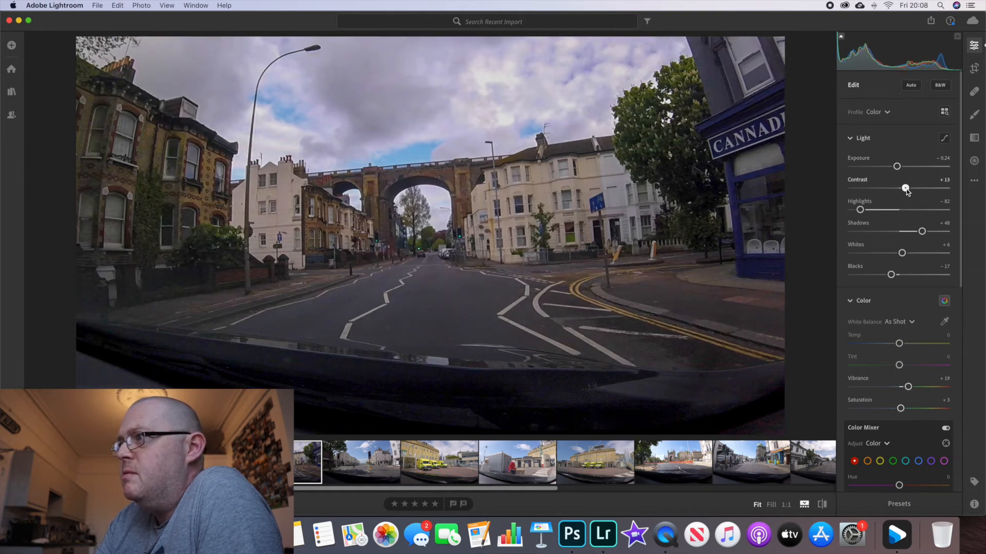
drag(922, 232, 903, 233)
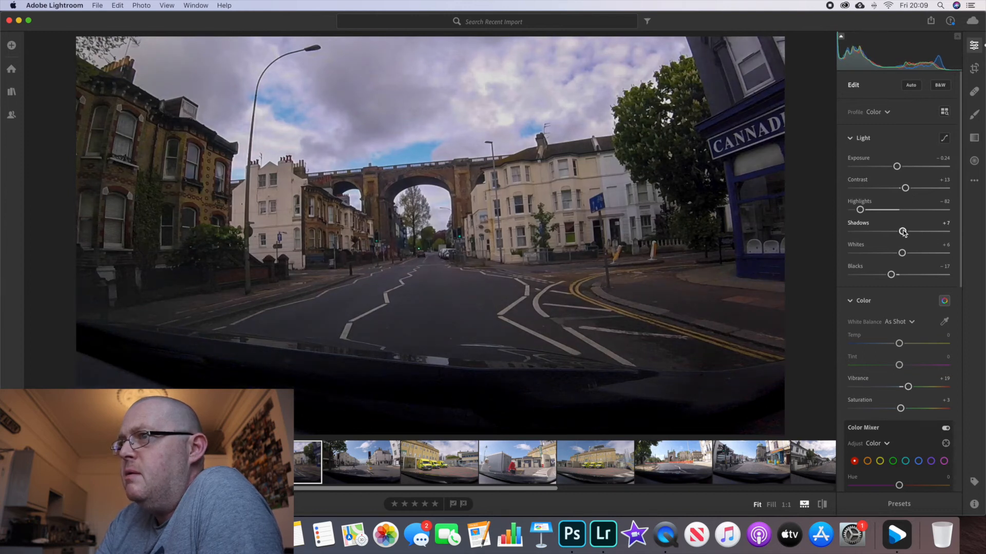
drag(903, 233, 900, 233)
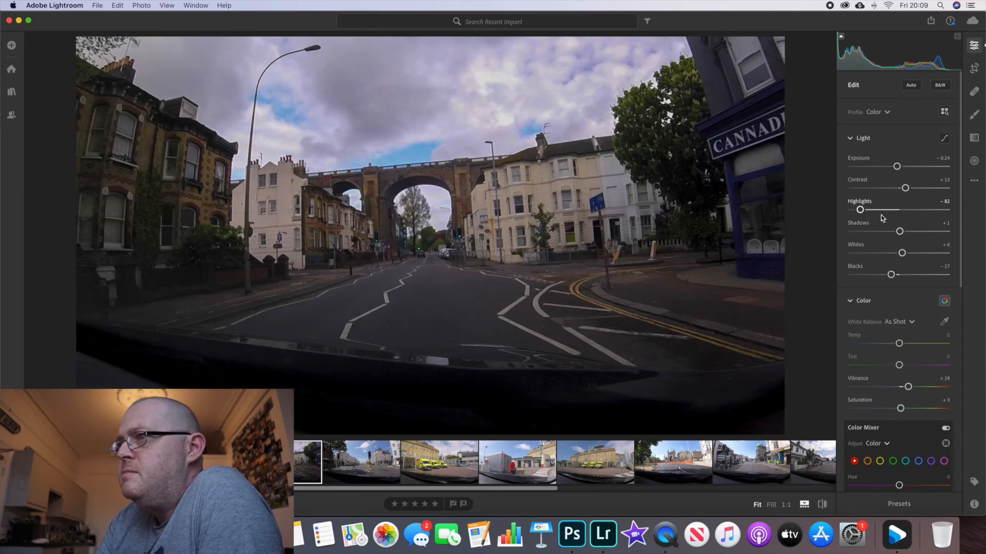
scroll(882, 218, down, 1)
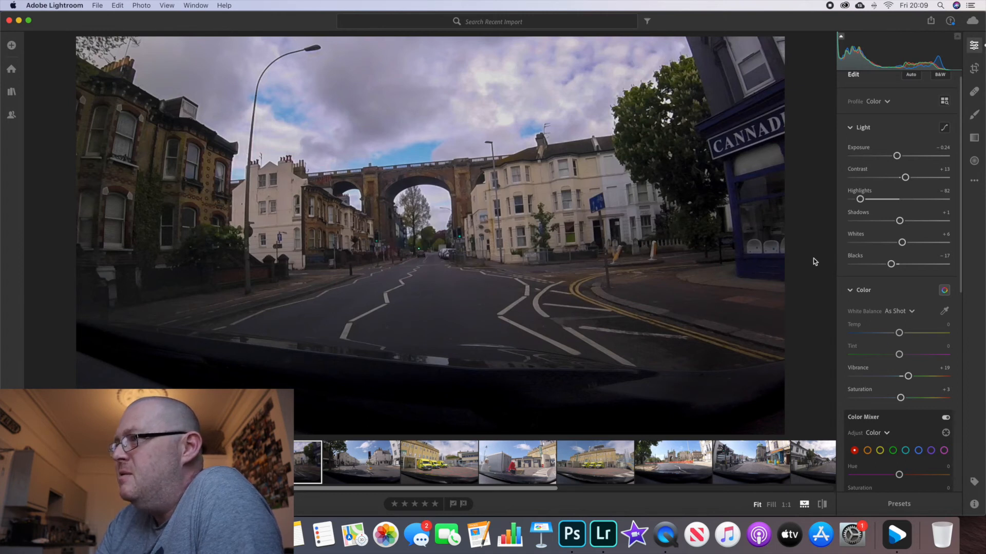
drag(861, 201, 876, 204)
scroll(873, 216, down, 5)
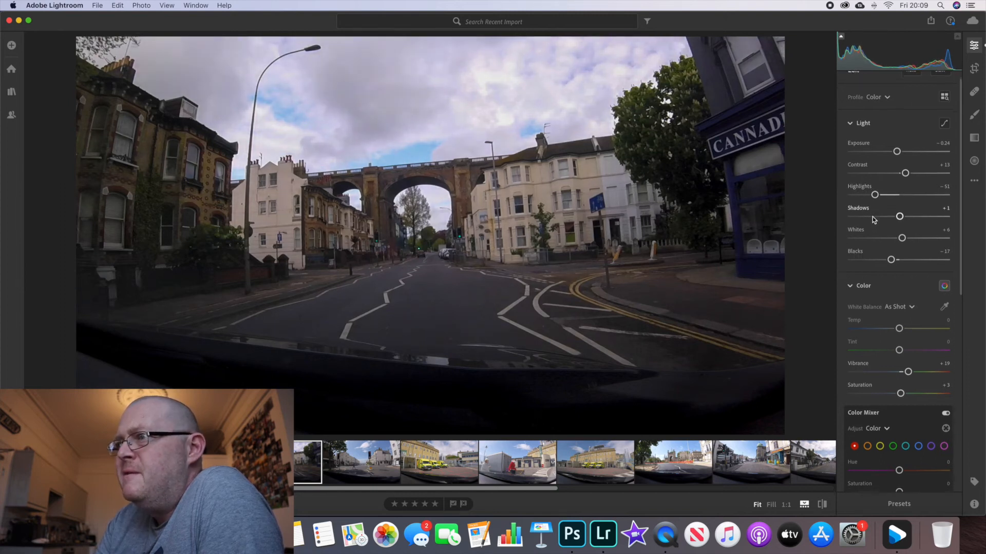
Step: Set the viaduct photo's Temp to -9 and Saturation to -5
scroll(873, 217, down, 3)
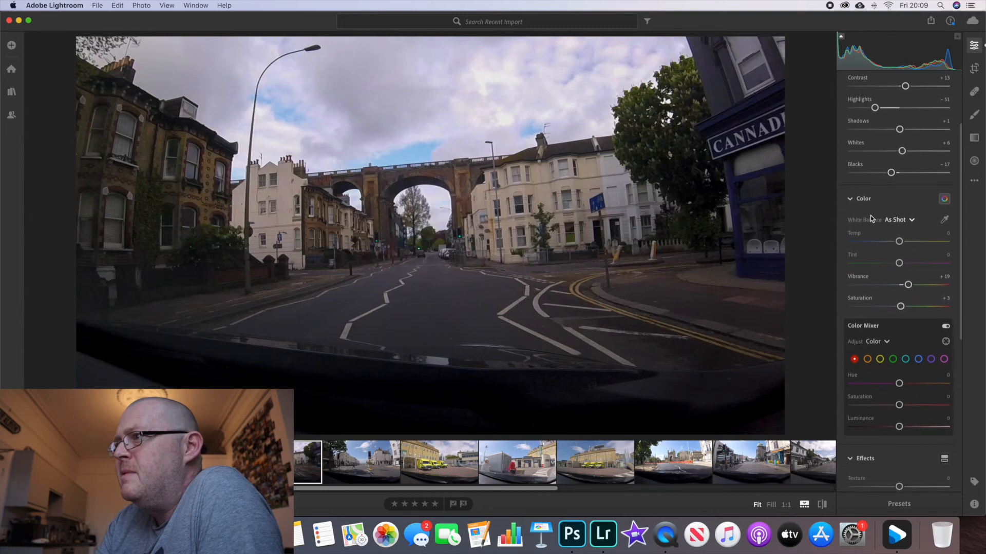
drag(900, 234, 895, 234)
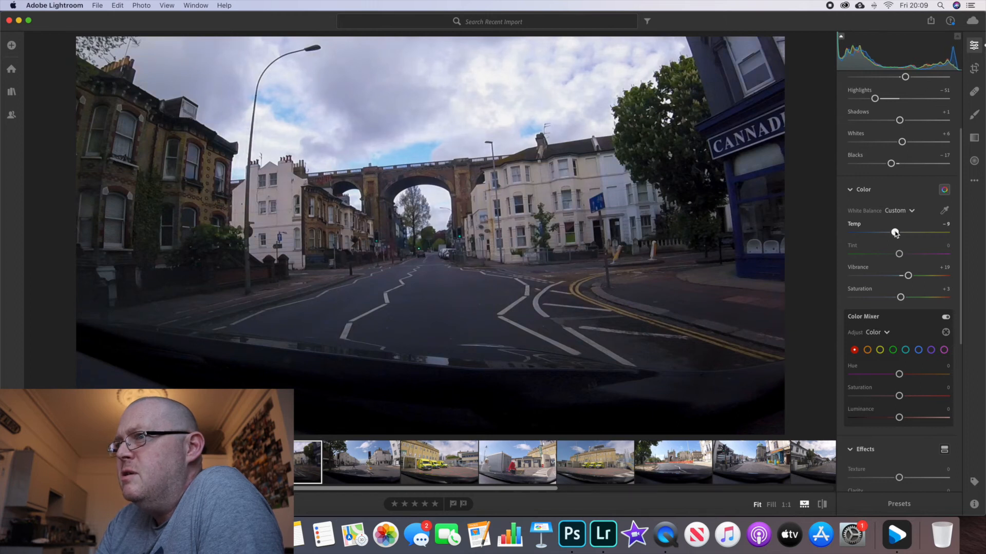
scroll(895, 234, down, 4)
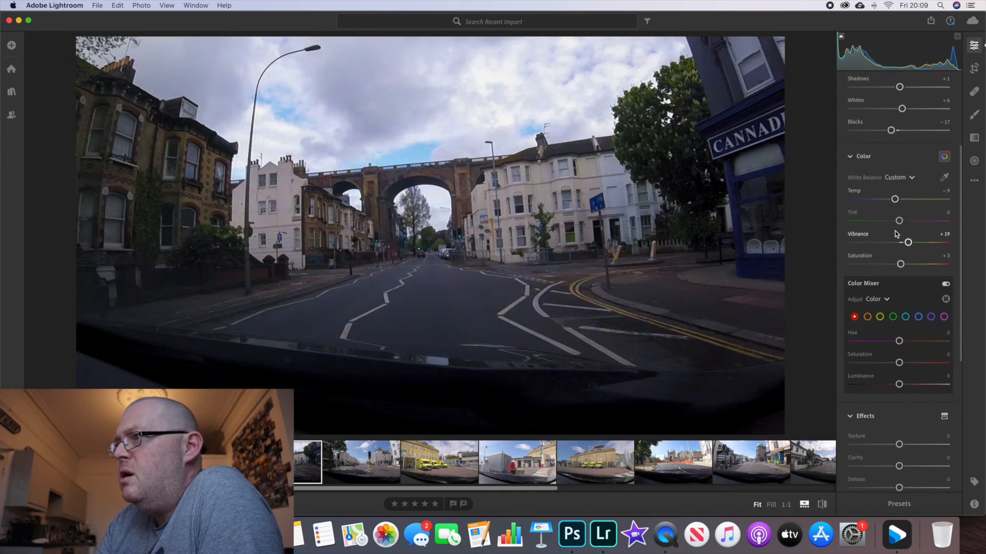
scroll(896, 234, down, 1)
drag(902, 244, 899, 244)
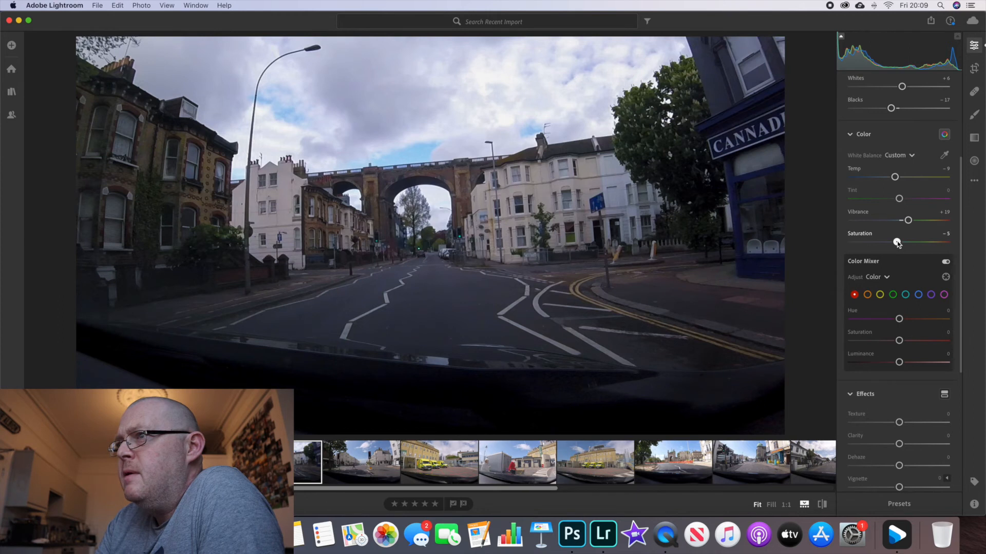
Step: Set the viaduct photo's Texture to +7 and Clarity to -13, and enable chromatic aberration removal and lens corrections
scroll(912, 242, down, 5)
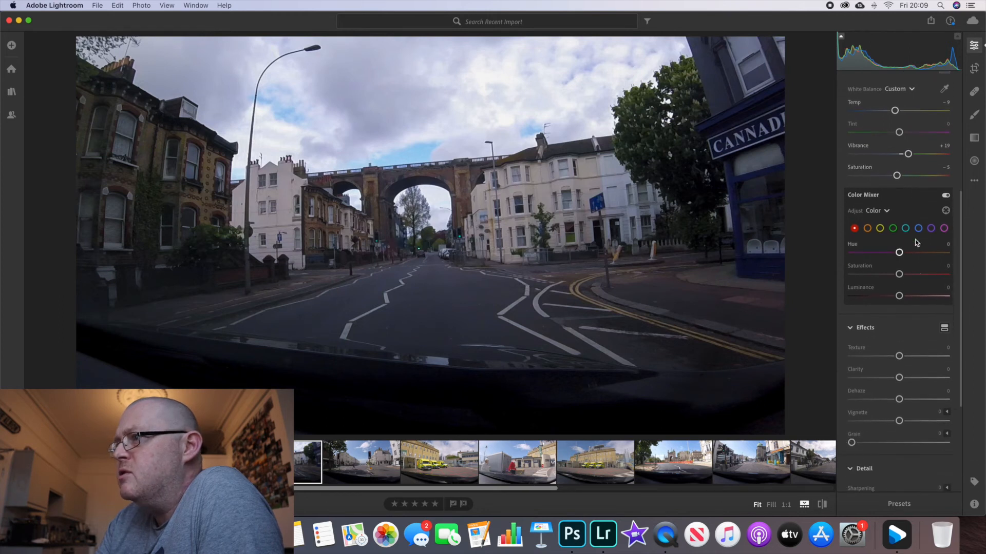
drag(899, 305, 894, 330)
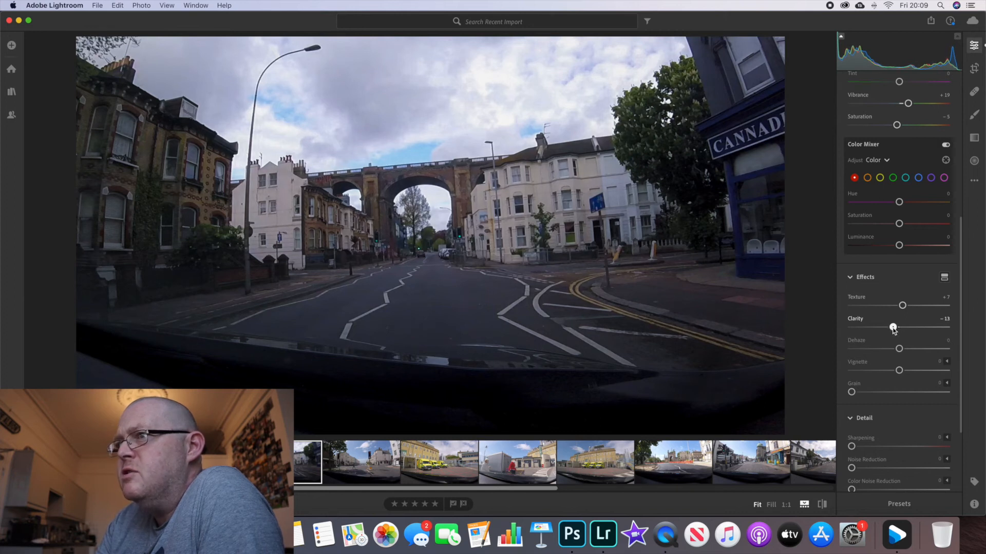
scroll(902, 329, down, 4)
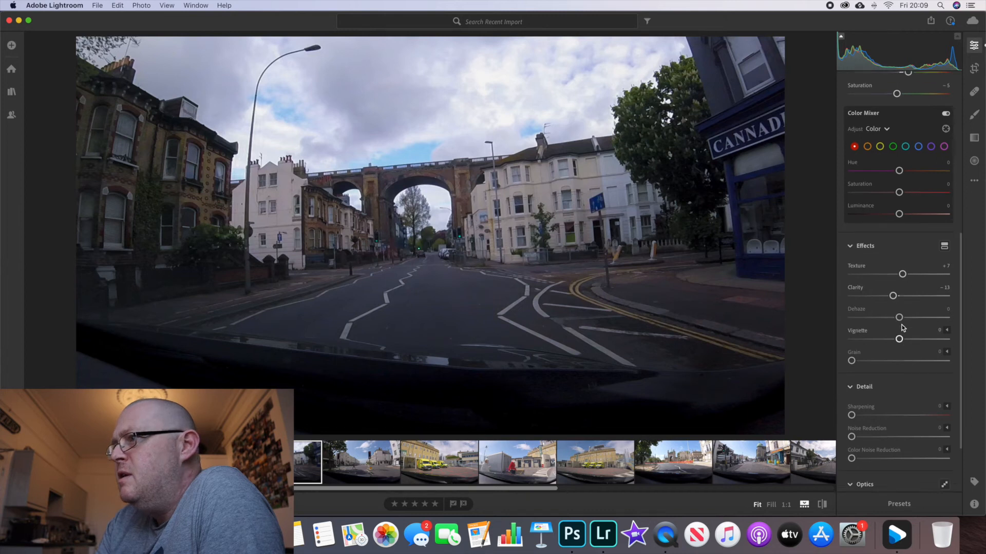
scroll(902, 328, down, 5)
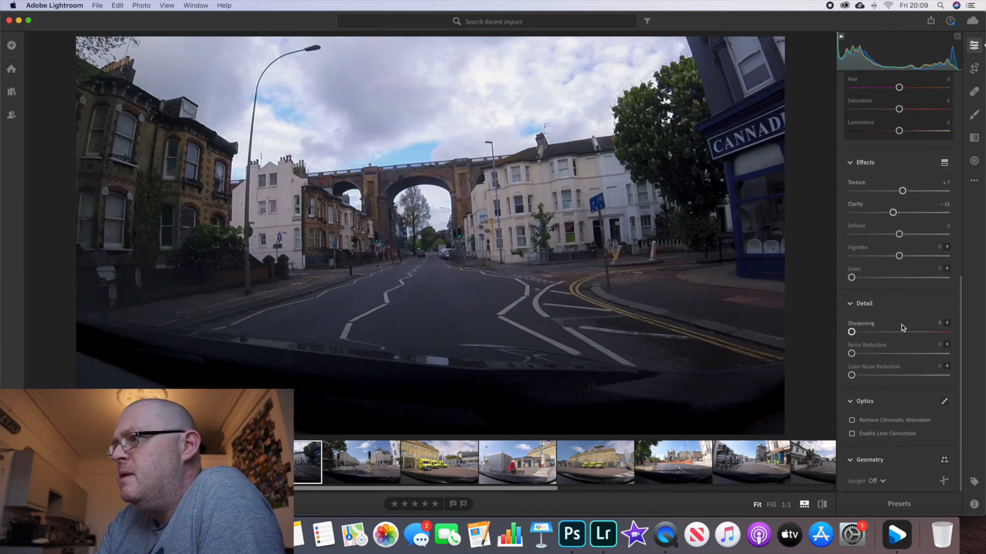
click(852, 421)
click(852, 434)
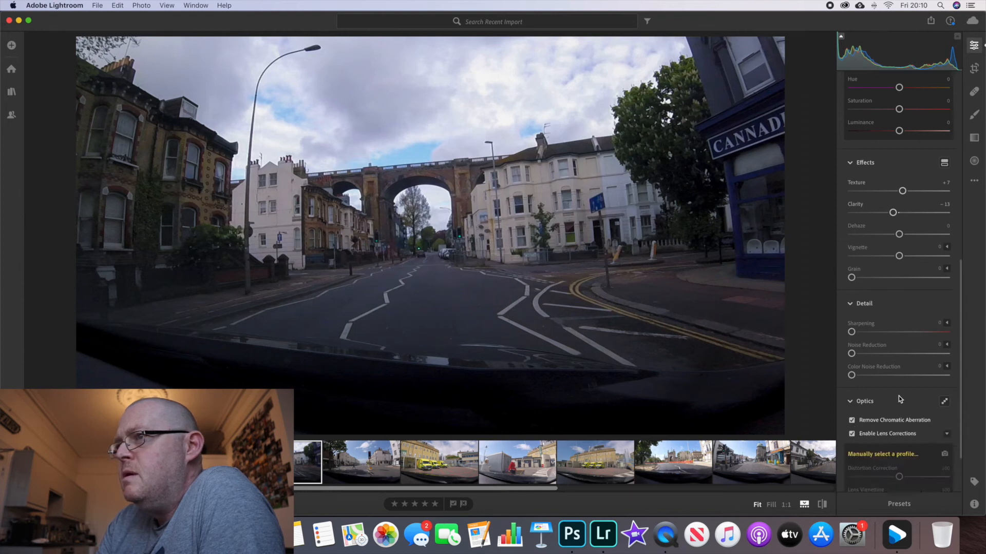
Step: Crop the viaduct photo to the 4 x 5 / 8 x 10 ratio, framing the arches, adjoining houses and road without the dark bonnet
scroll(899, 396, up, 15)
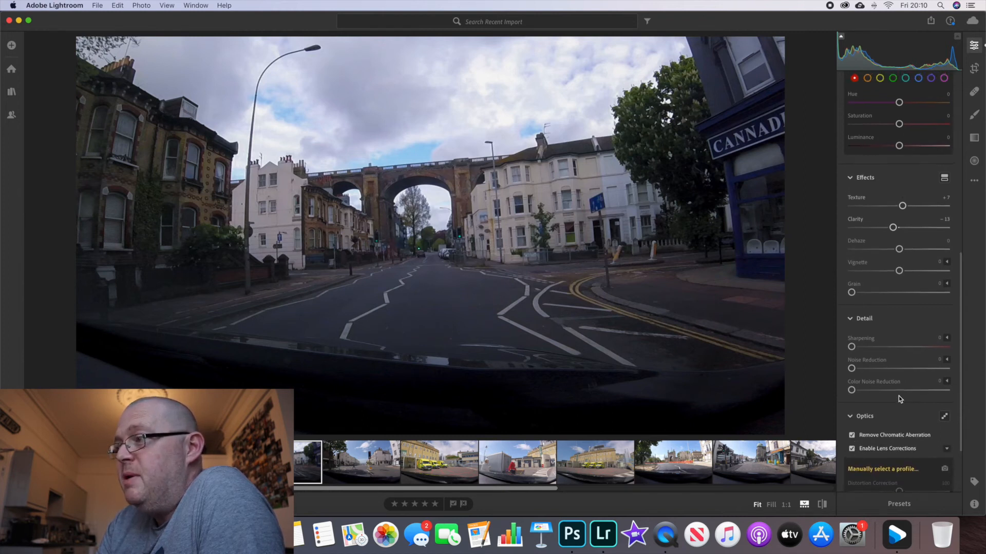
scroll(898, 396, up, 15)
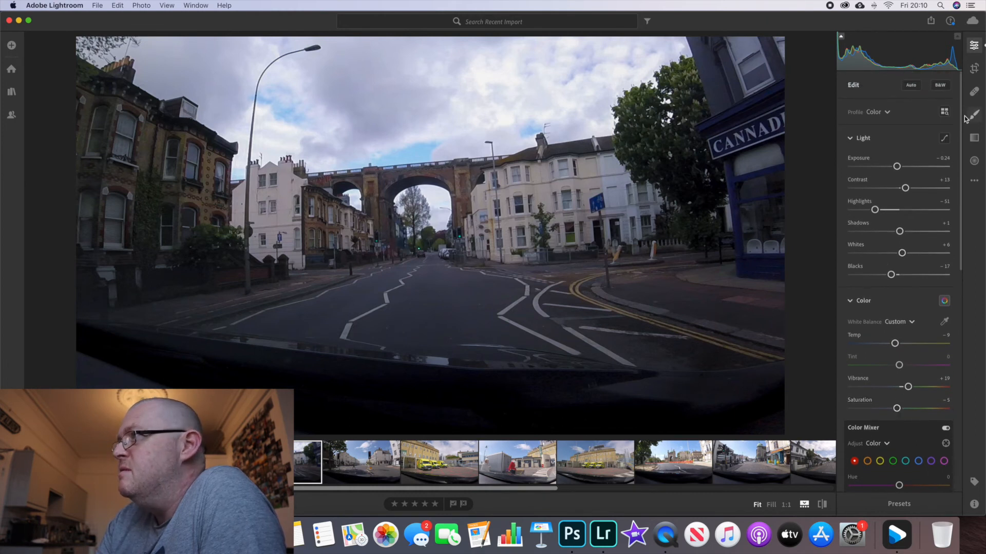
click(974, 69)
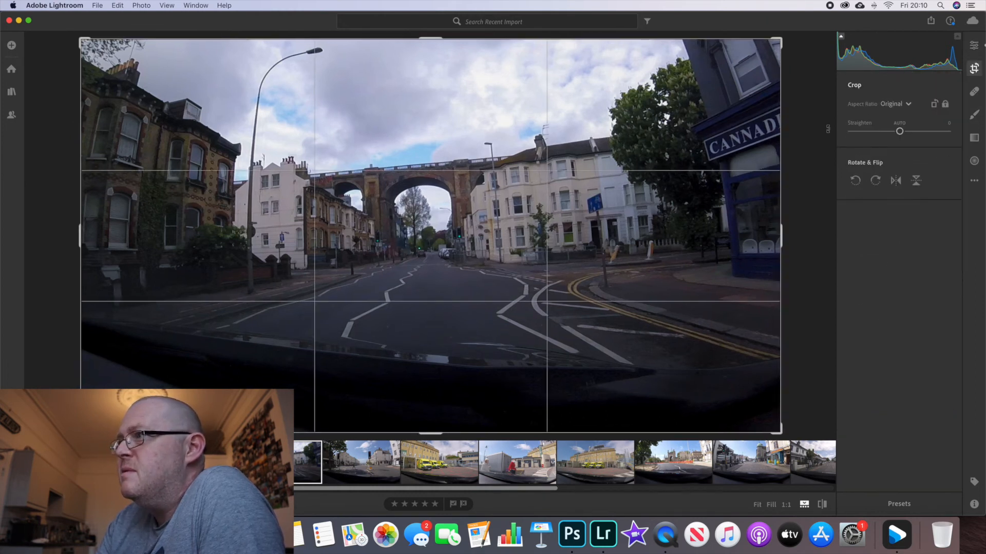
click(899, 105)
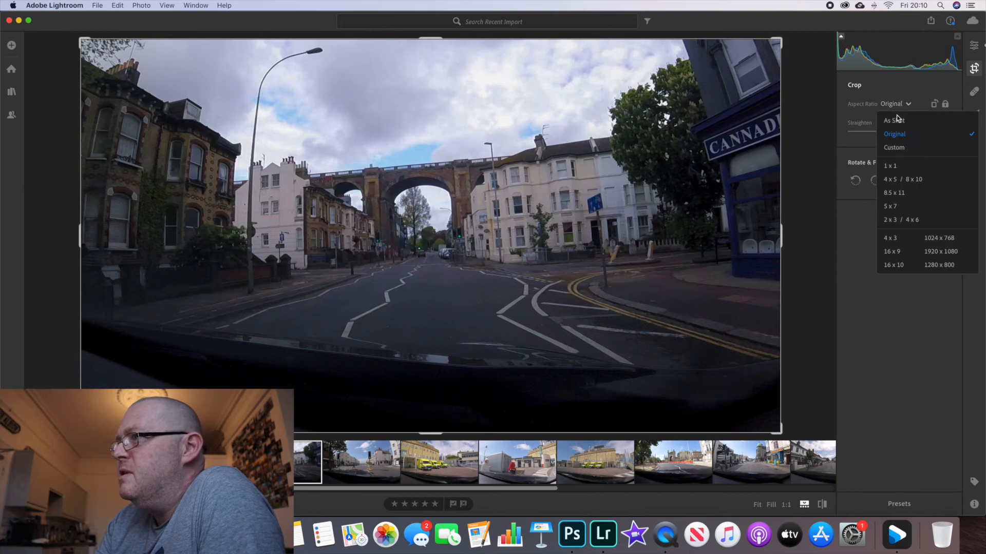
click(903, 180)
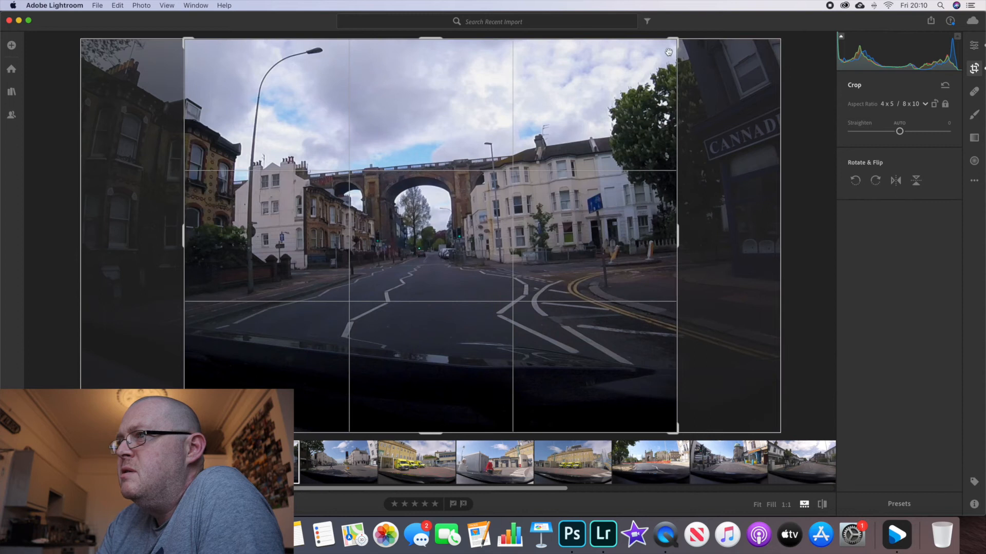
drag(672, 48, 632, 71)
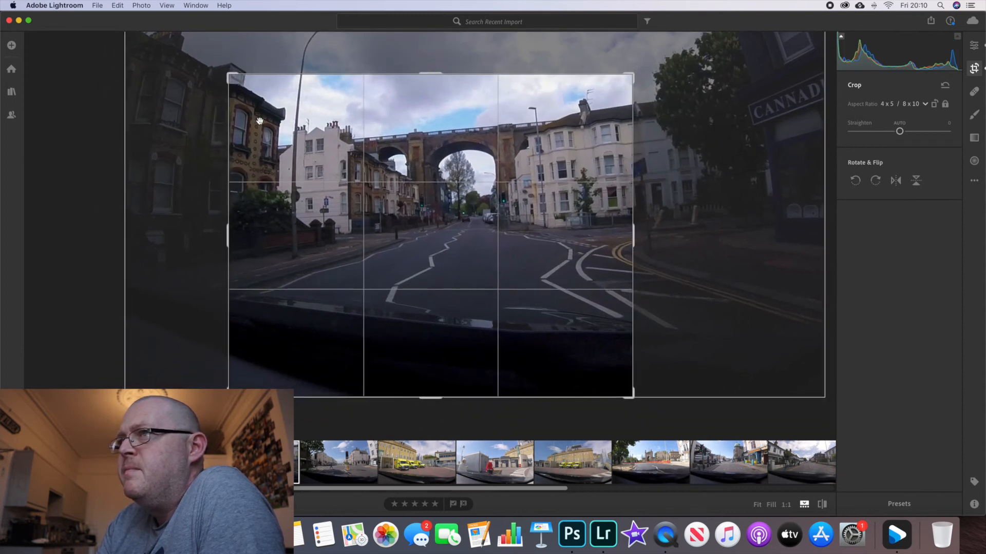
drag(229, 78, 272, 108)
drag(390, 156, 410, 241)
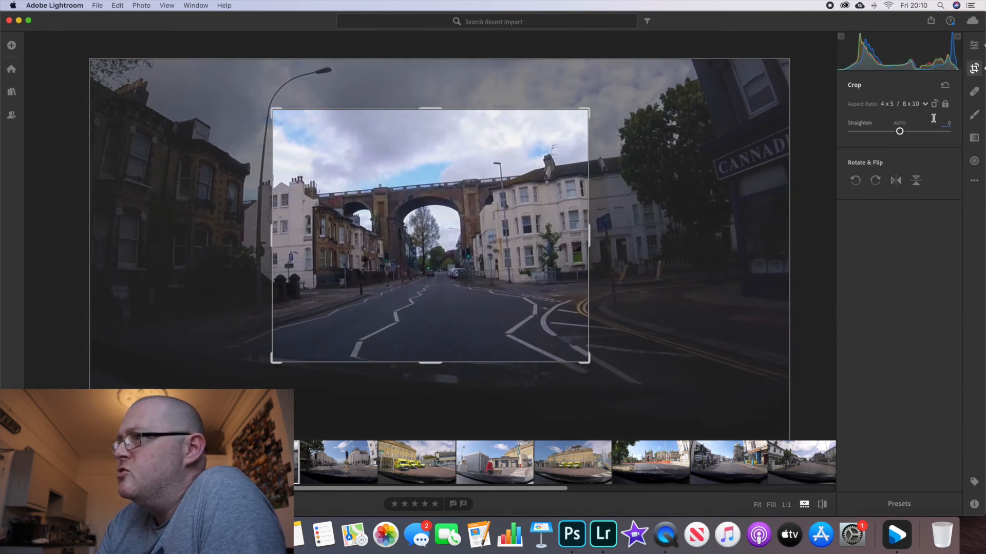
Step: Straighten the viaduct photo slightly clockwise, reposition it within the crop frame and apply the crop
drag(899, 132, 906, 133)
drag(459, 242, 457, 256)
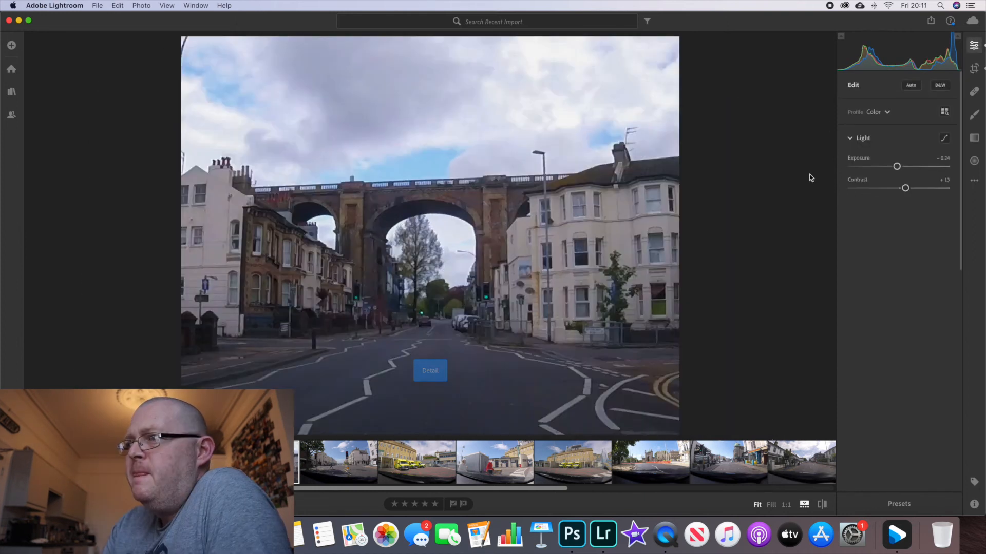
click(974, 46)
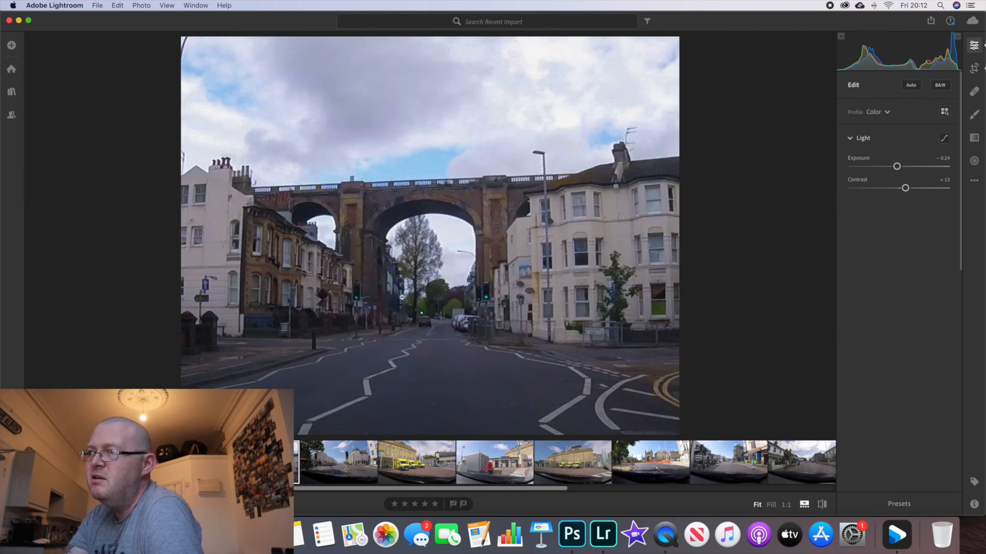
Step: Convert the traffic-light crossing photo to black and white with Exposure -0.61, Contrast +7, Highlights -21, Whites +15 and Blacks -16
click(336, 462)
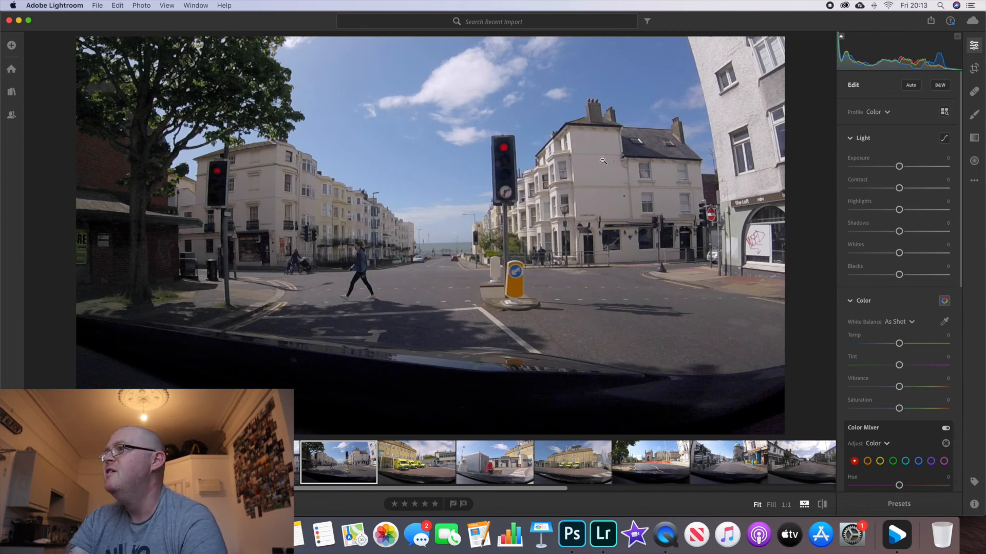
click(941, 85)
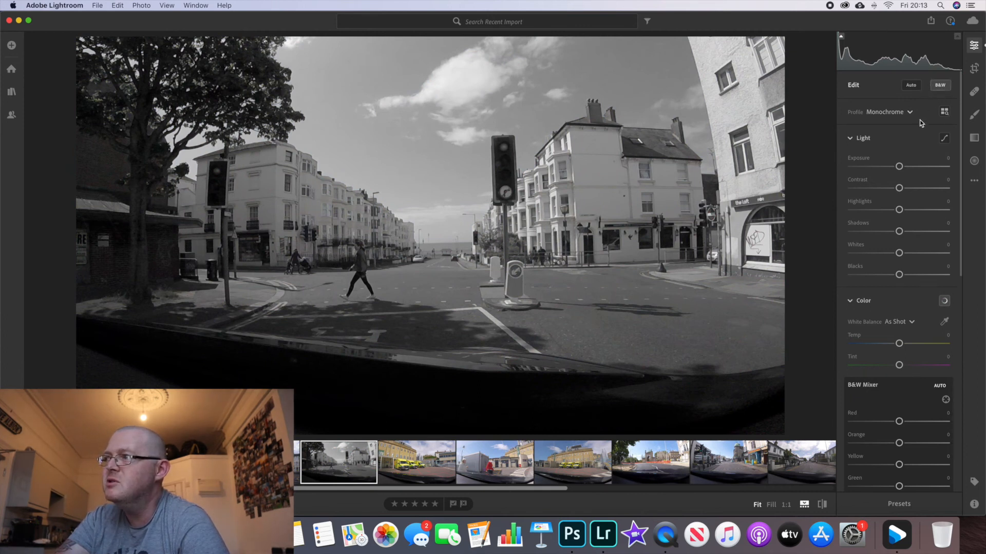
scroll(920, 119, down, 2)
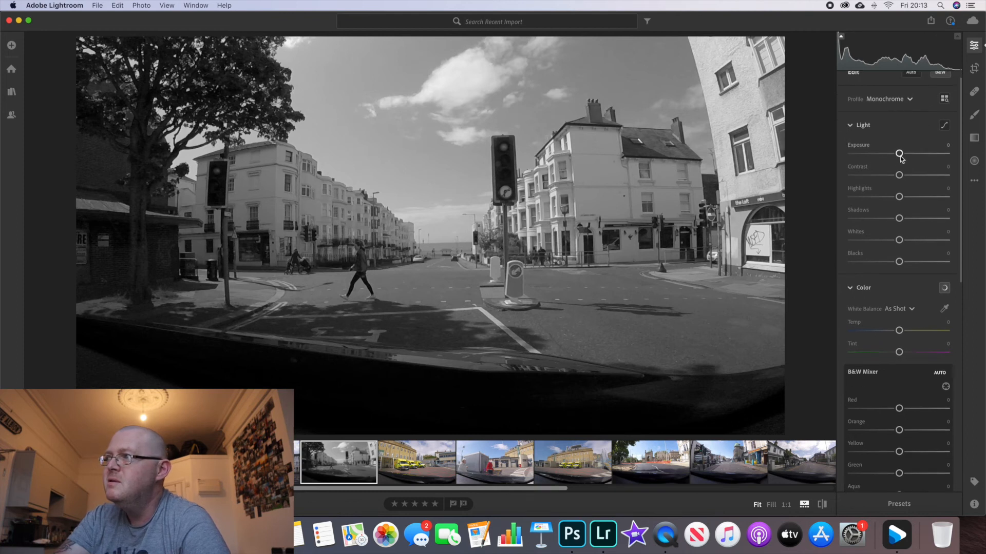
mouse_move(901, 158)
mouse_down()
mouse_move(892, 158)
mouse_move(903, 176)
mouse_up()
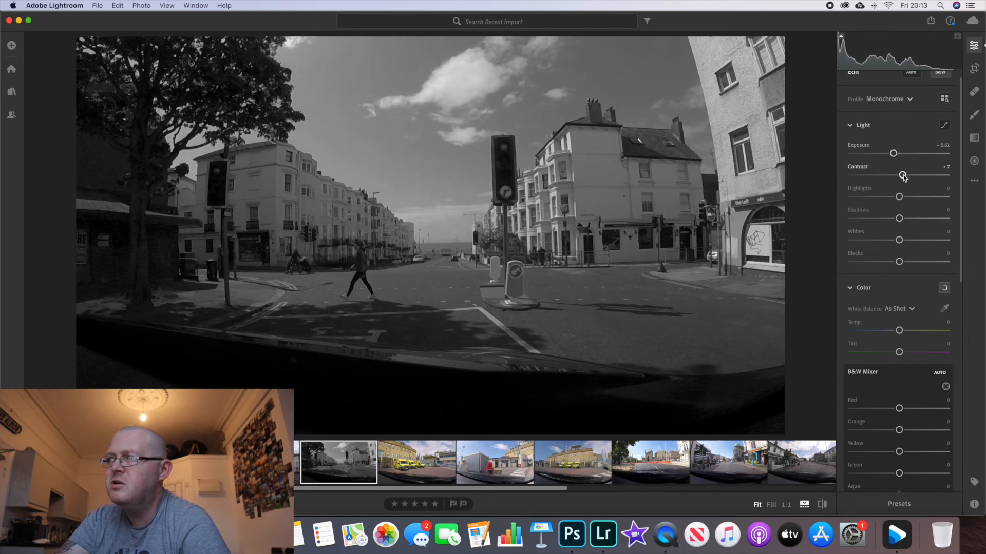
drag(899, 198, 889, 198)
drag(899, 240, 892, 230)
Step: Set the crossing photo's Temp to -40, Texture to +20, Clarity to +9 and Dehaze to +19
scroll(905, 240, down, 3)
scroll(904, 236, down, 2)
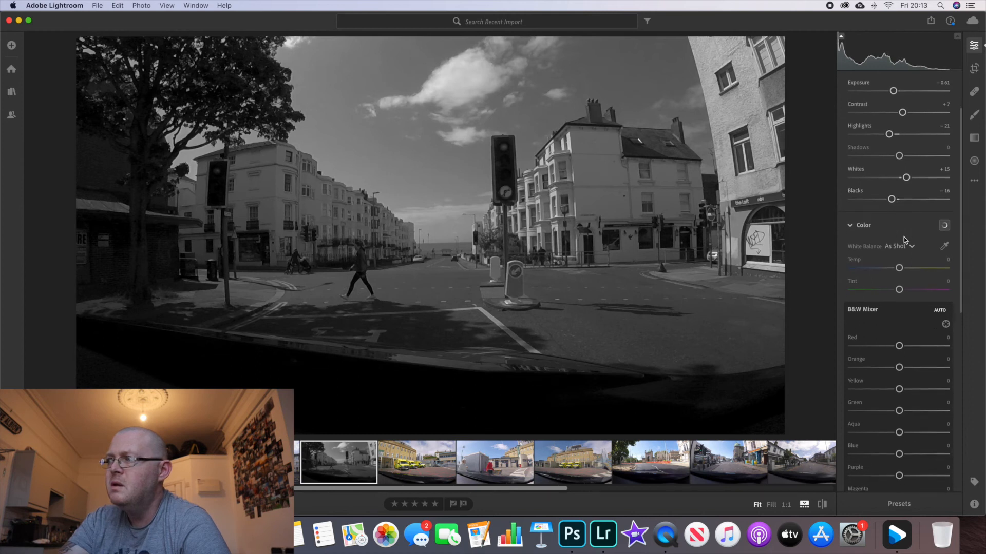
drag(899, 269, 881, 272)
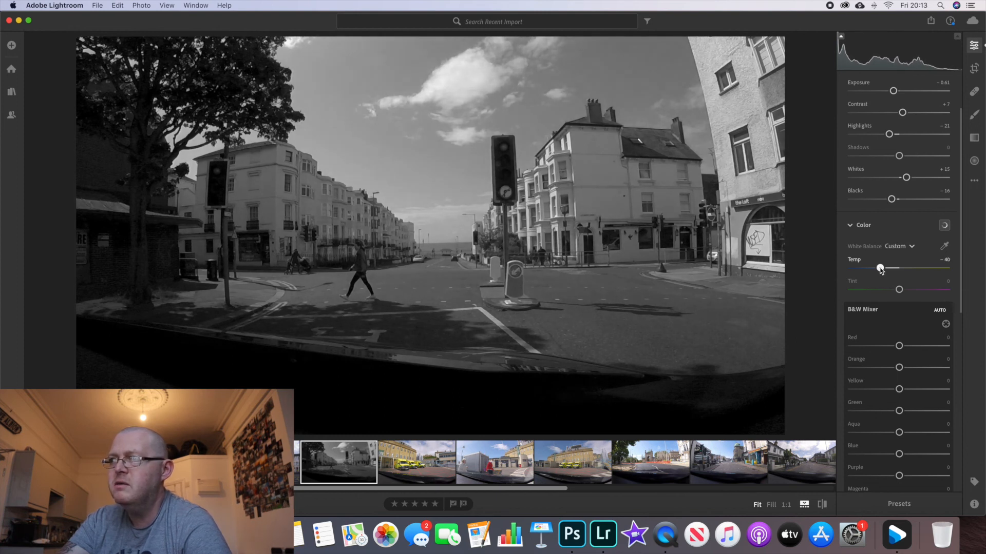
scroll(880, 268, down, 5)
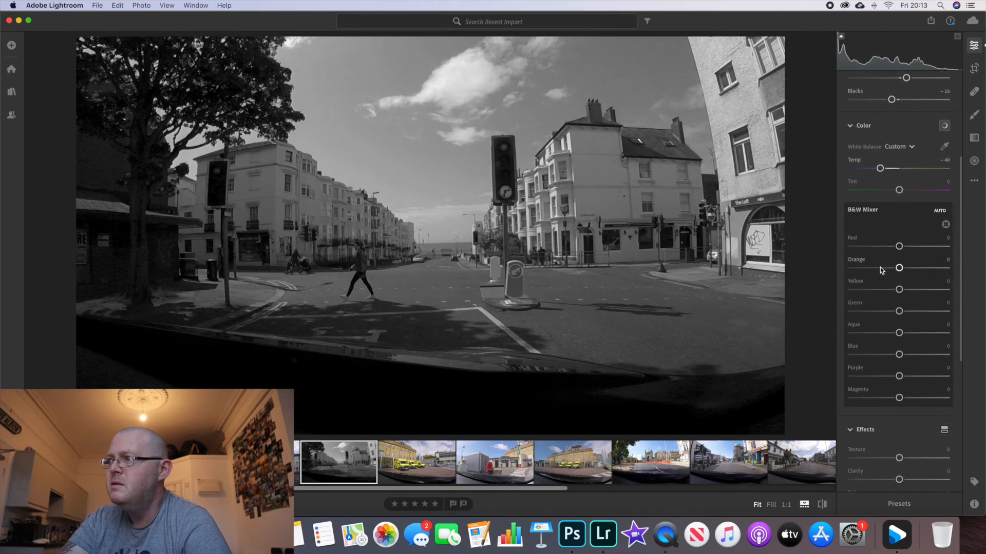
scroll(880, 267, down, 5)
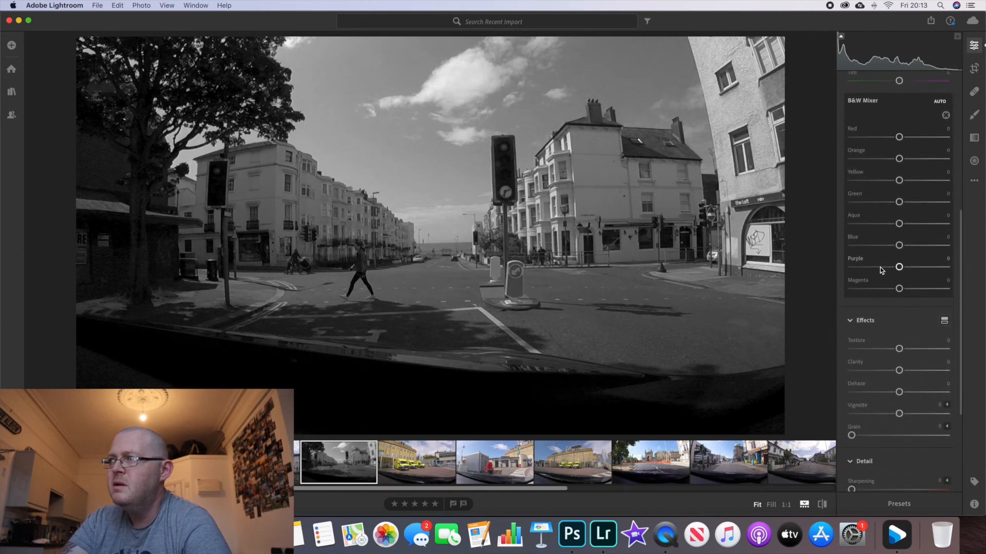
drag(899, 288, 907, 331)
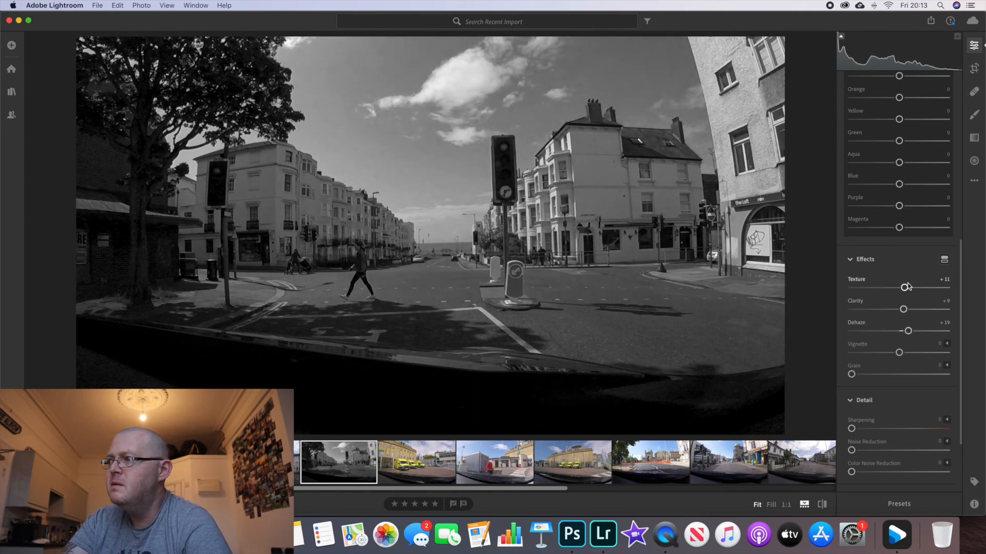
drag(907, 289, 909, 290)
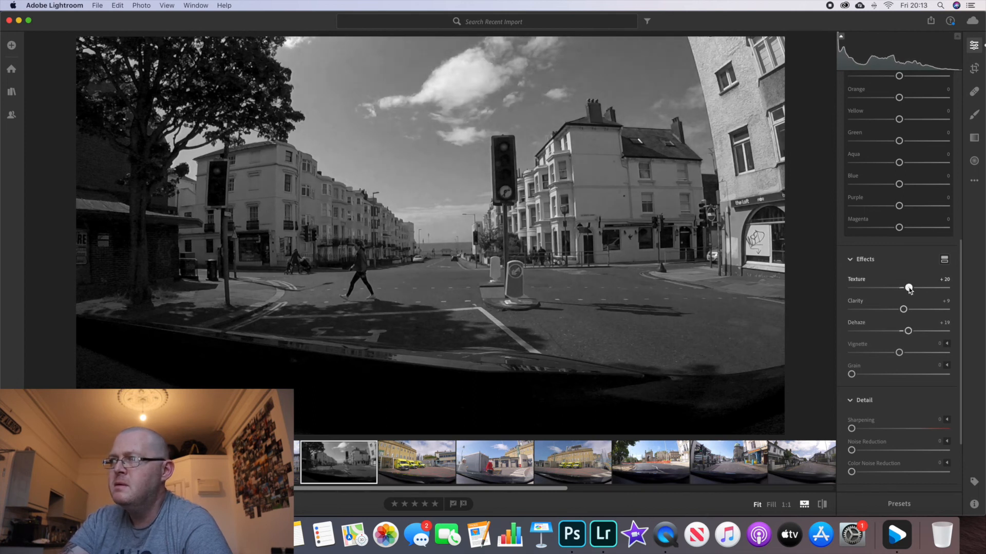
scroll(909, 289, down, 1)
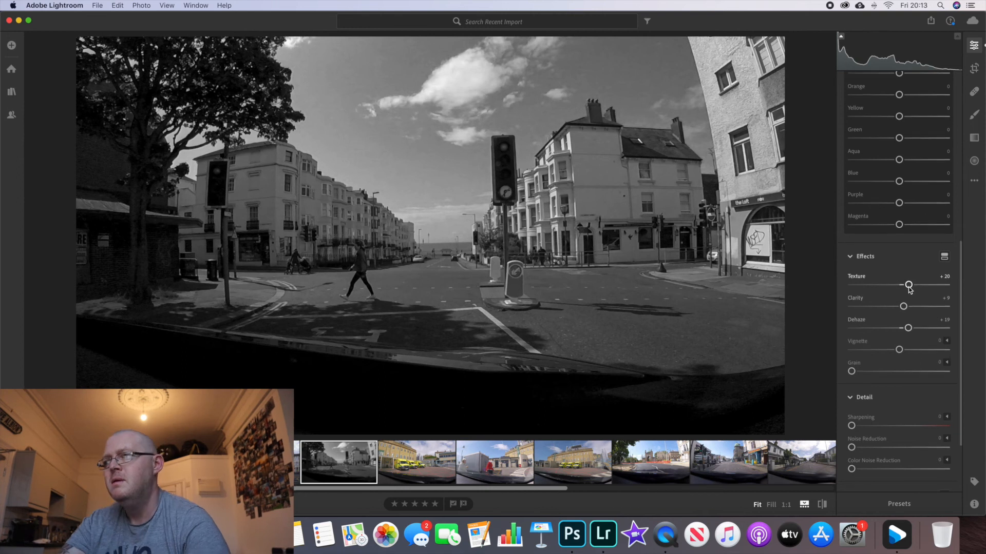
Step: Crop the crossing photo to the 4 x 5 / 8 x 10 ratio, framing the walking pedestrian between the two traffic lights, and apply it
click(974, 68)
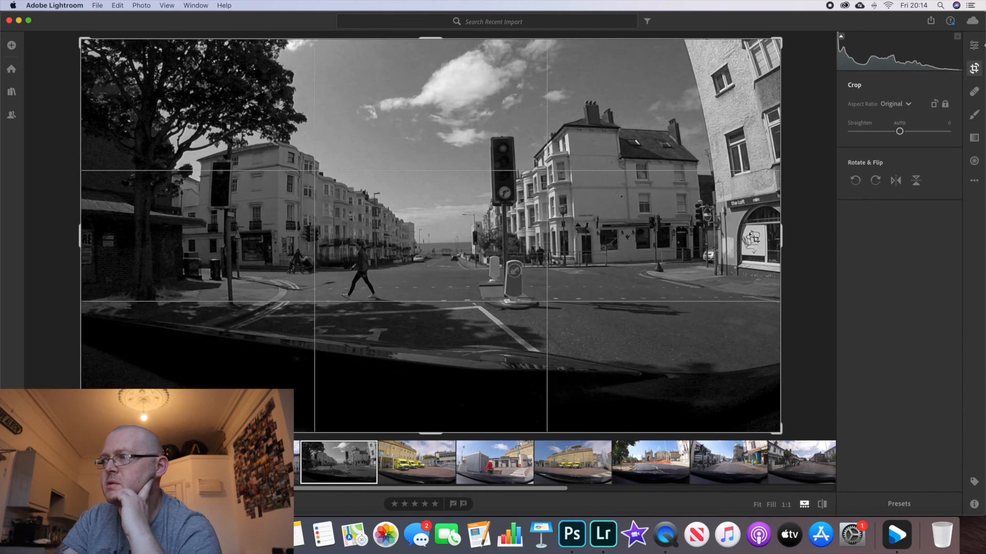
click(894, 104)
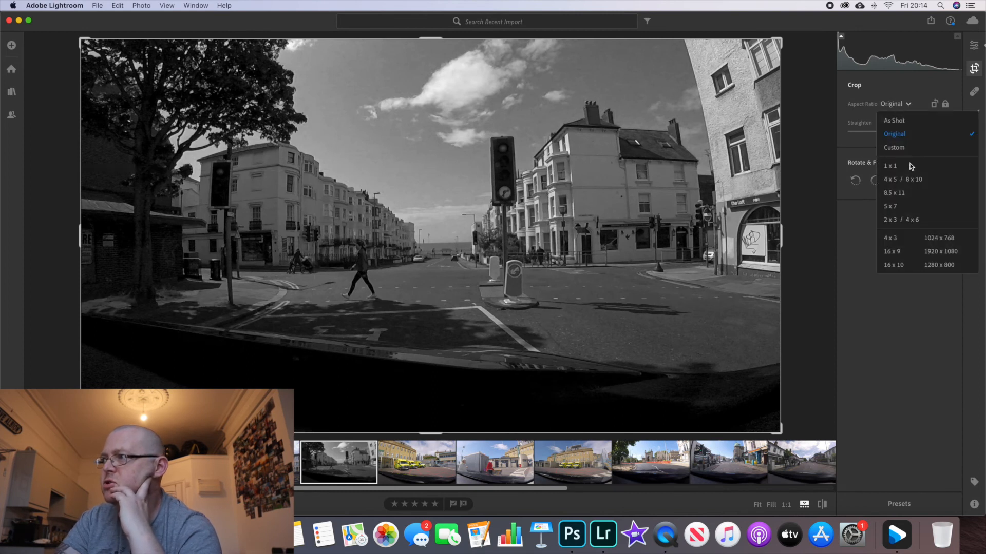
click(907, 181)
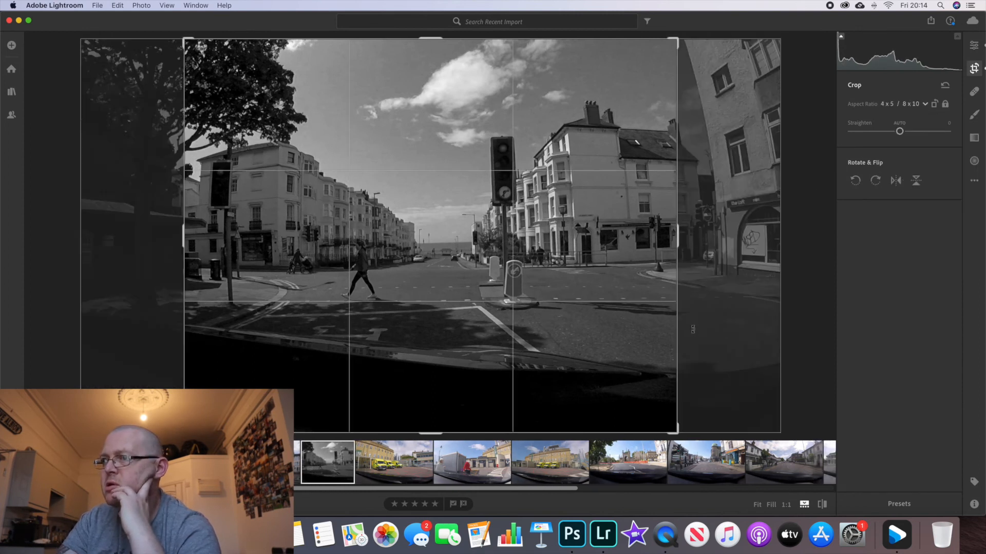
drag(679, 231, 622, 231)
drag(464, 251, 455, 281)
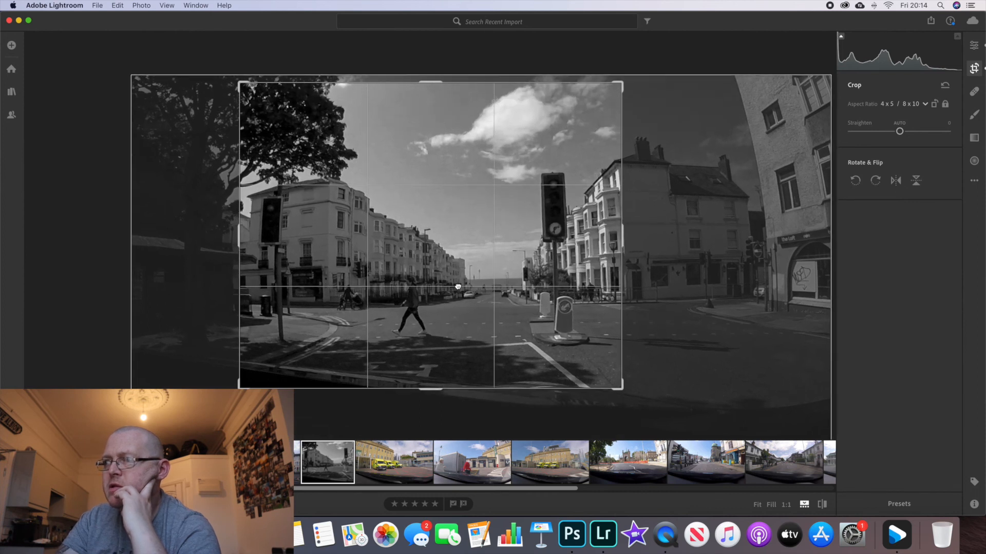
drag(432, 83, 430, 100)
drag(458, 154, 467, 158)
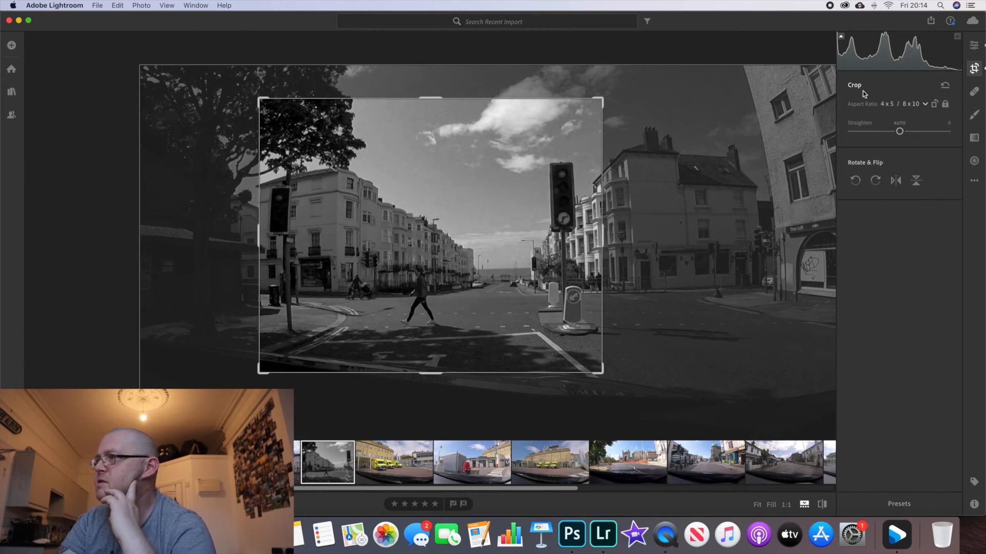
key(e)
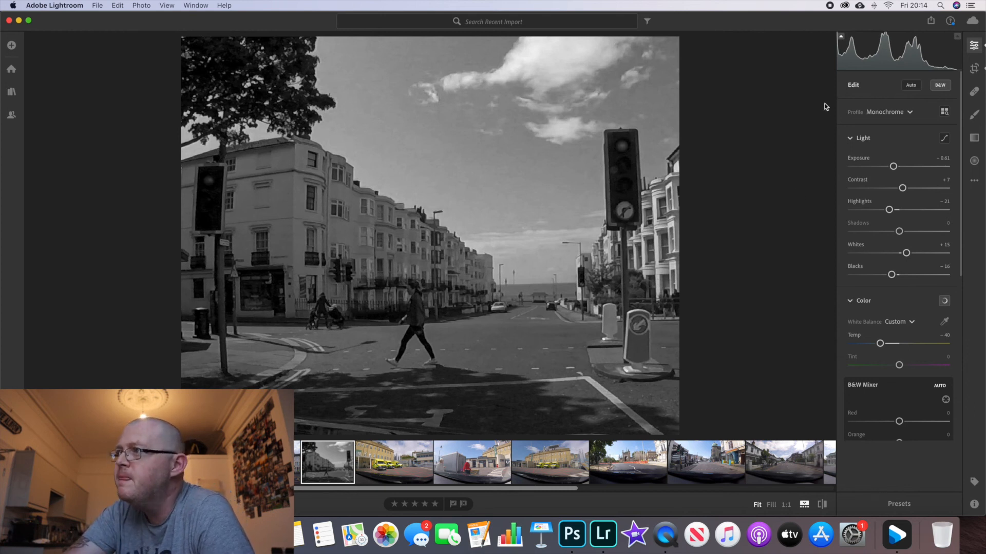
Step: Apply automatic adjustments to the photo of three parked ambulances, and set Exposure to -0.45, Shadows to +9 and Highlights to -27
click(393, 464)
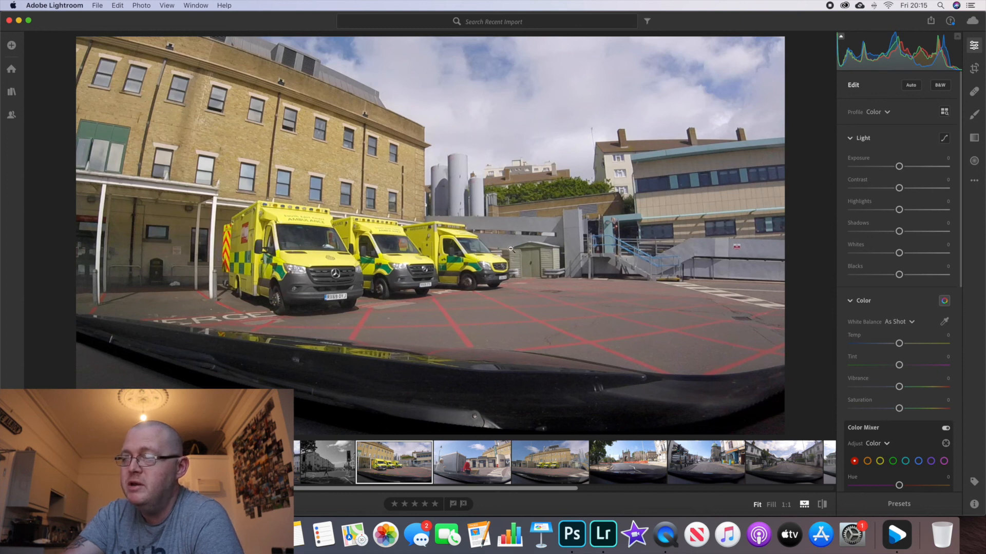
click(912, 86)
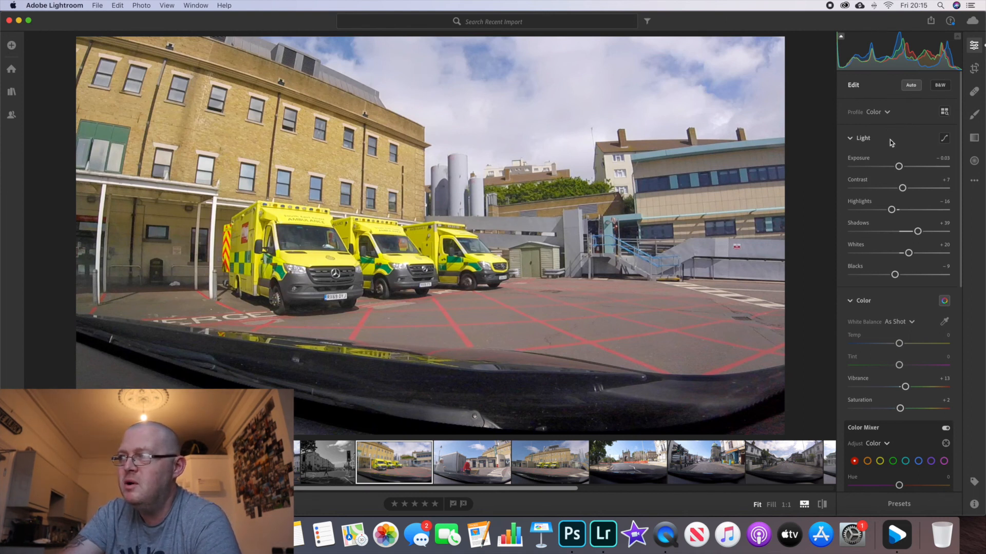
drag(899, 166, 895, 167)
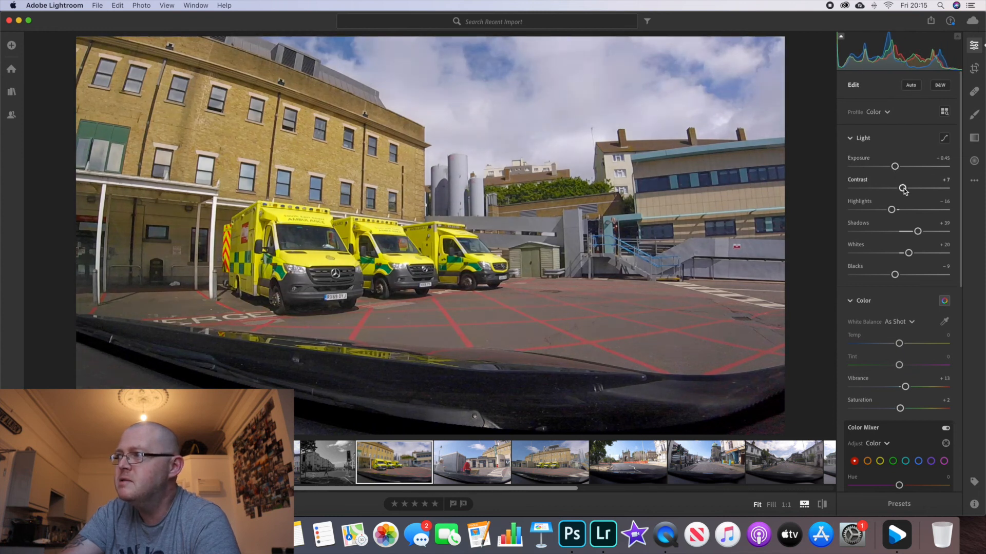
drag(917, 232, 886, 211)
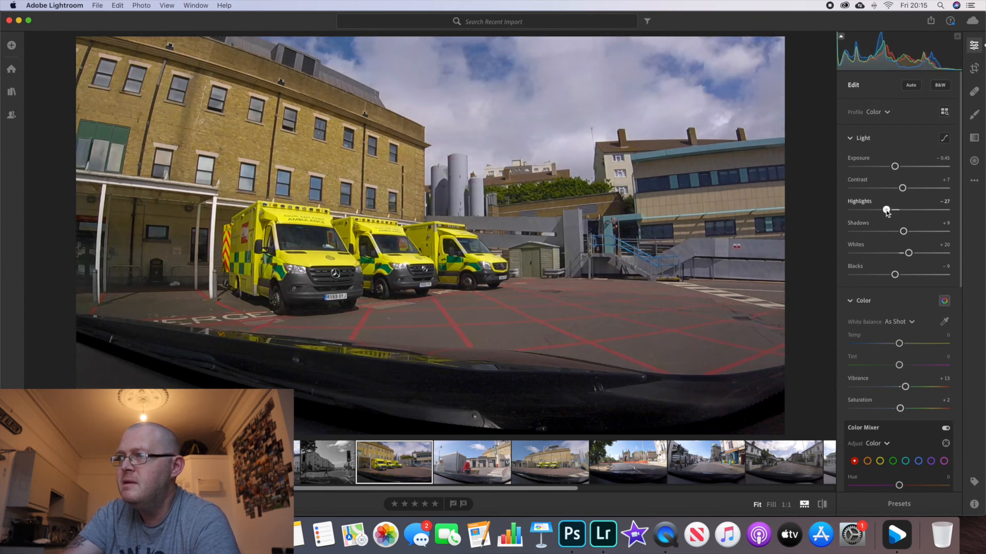
Step: Set the ambulance photo's Temp to -11, Vibrance to +18 and Saturation to +7
scroll(917, 226, down, 2)
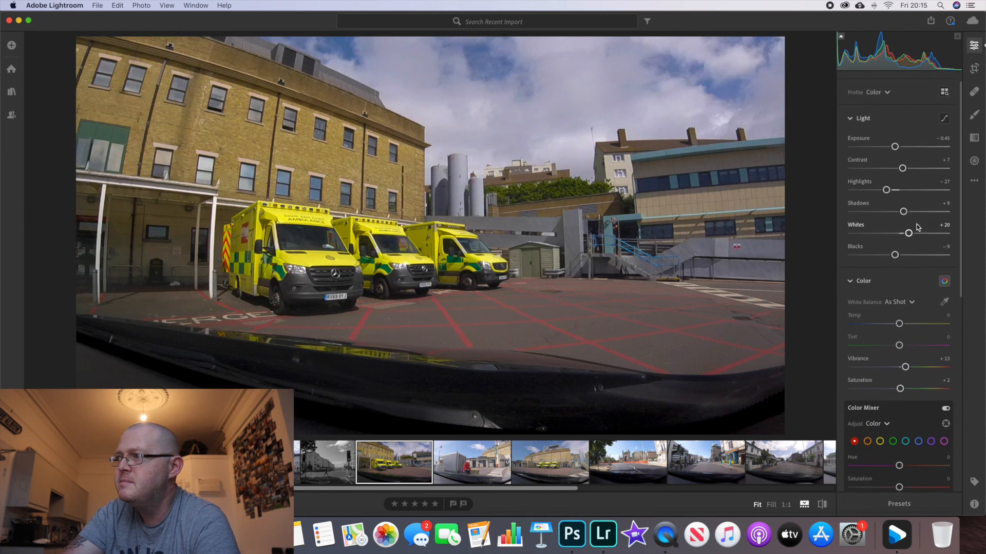
scroll(908, 247, down, 5)
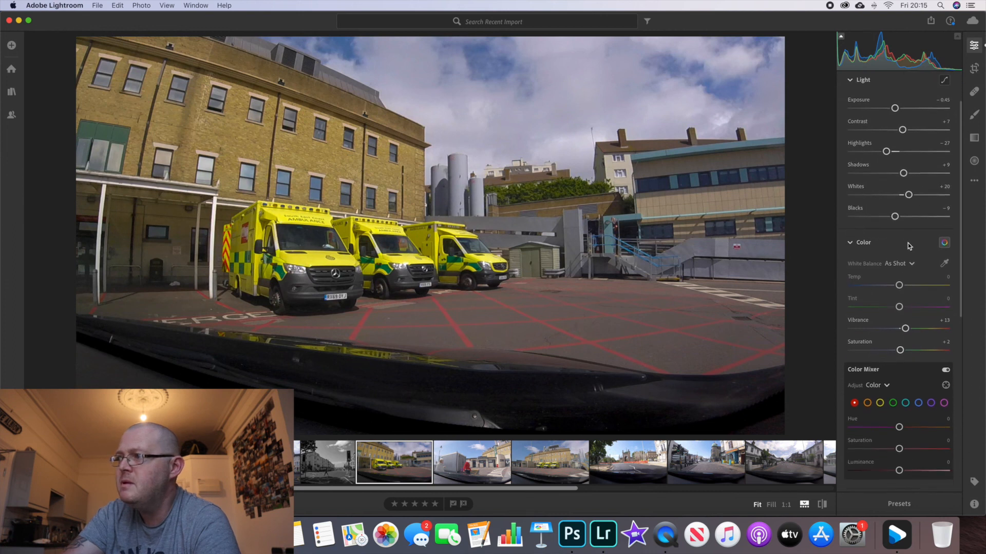
drag(899, 267, 894, 268)
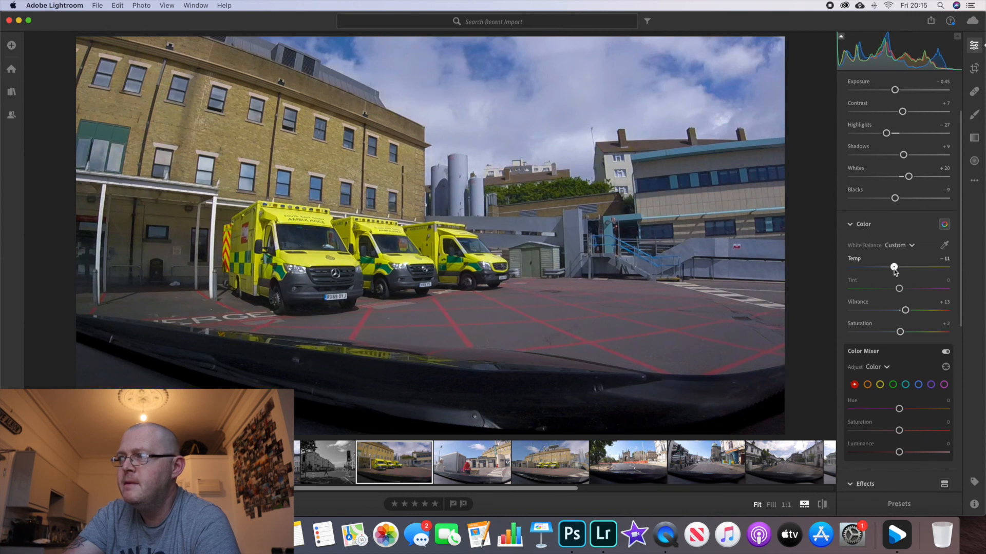
scroll(925, 270, down, 5)
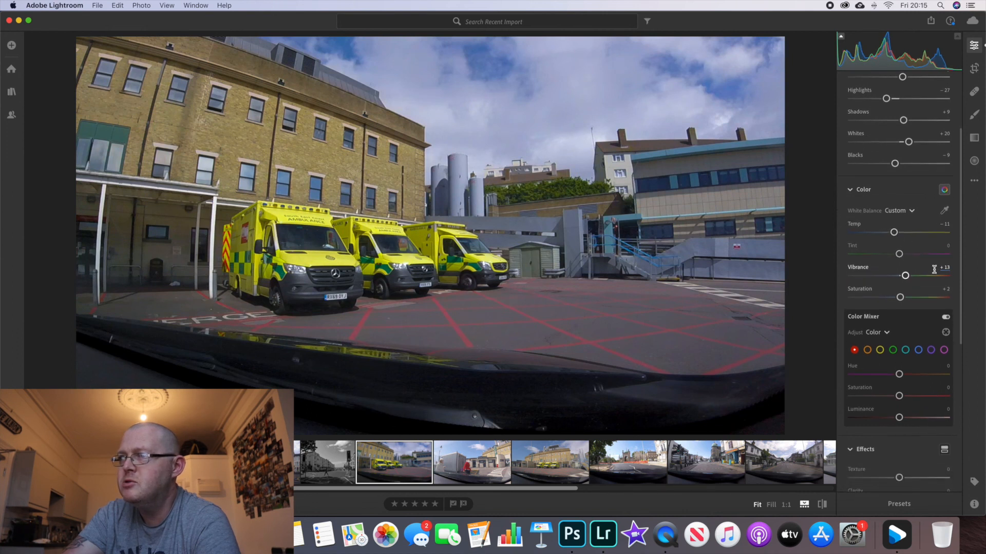
drag(905, 256, 909, 259)
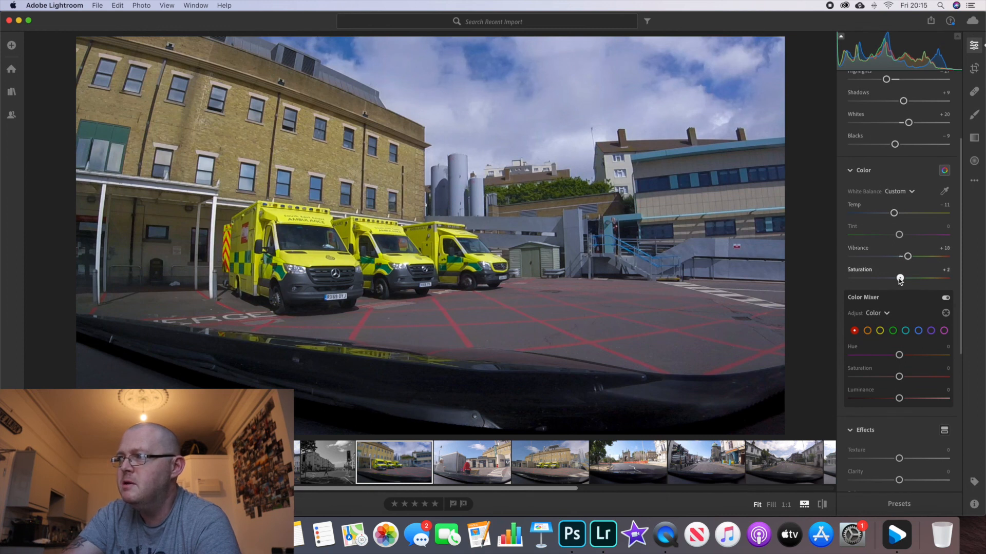
drag(900, 279, 903, 279)
Step: Set the ambulance photo's Texture to +7, Clarity to +7 and Dehaze to +16
scroll(916, 281, down, 2)
scroll(917, 281, down, 4)
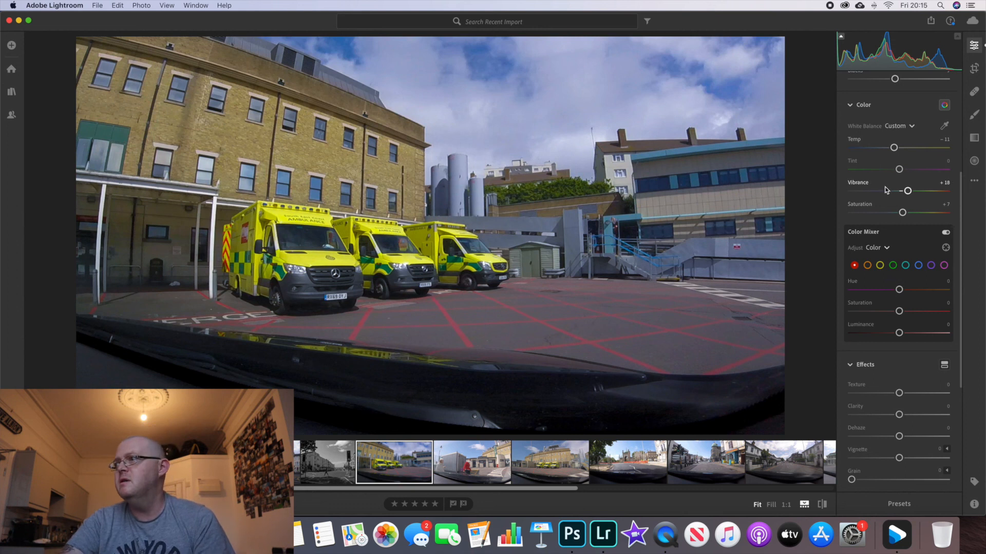
drag(899, 394, 907, 437)
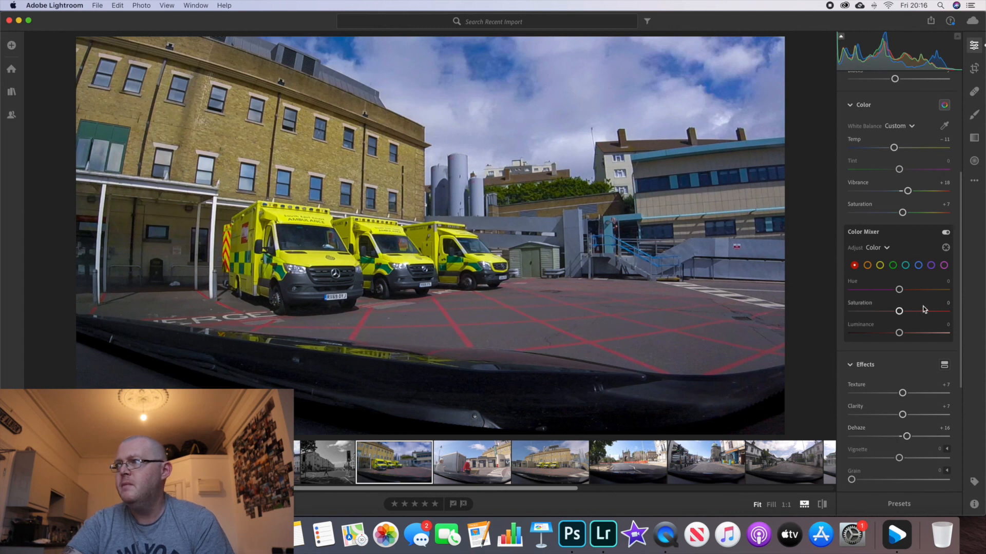
Step: Crop the ambulance photo to the 4 x 5 / 8 x 10 ratio, framing the three ambulances tightly without the car bonnet, and apply it
click(974, 70)
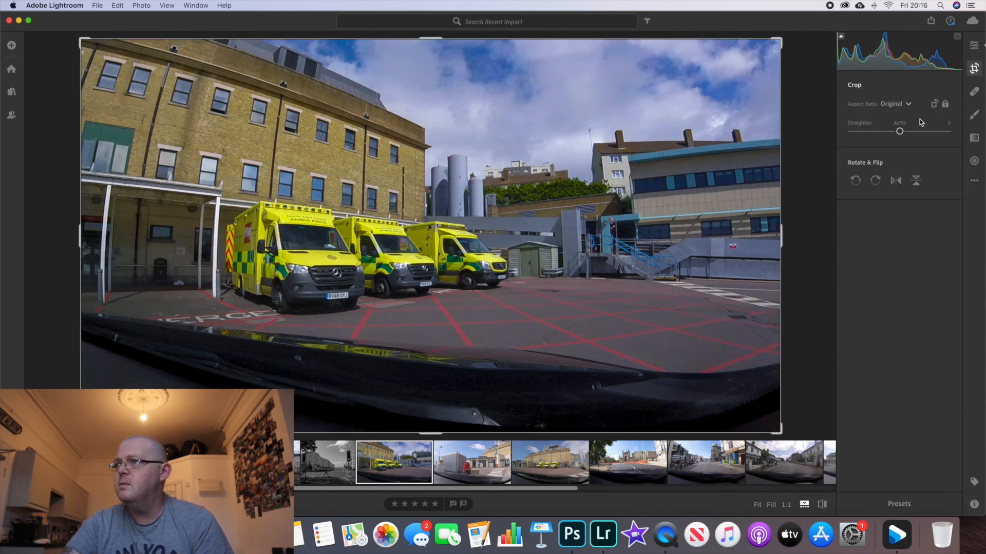
click(894, 105)
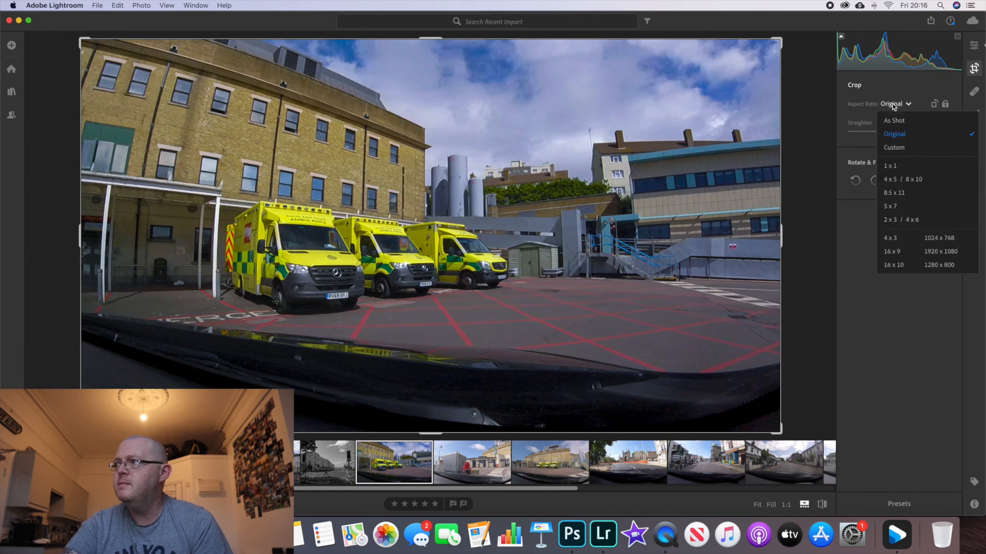
click(895, 180)
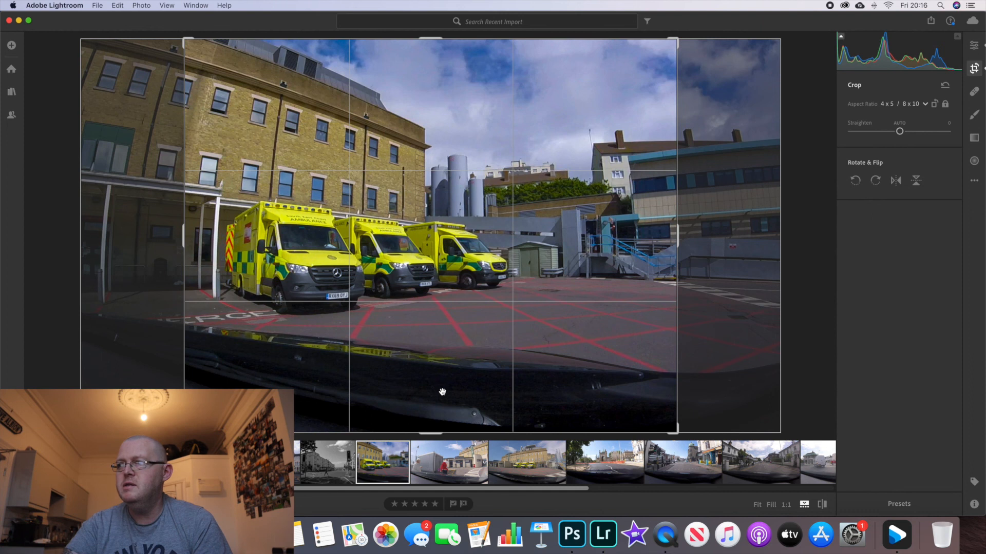
drag(423, 374, 476, 385)
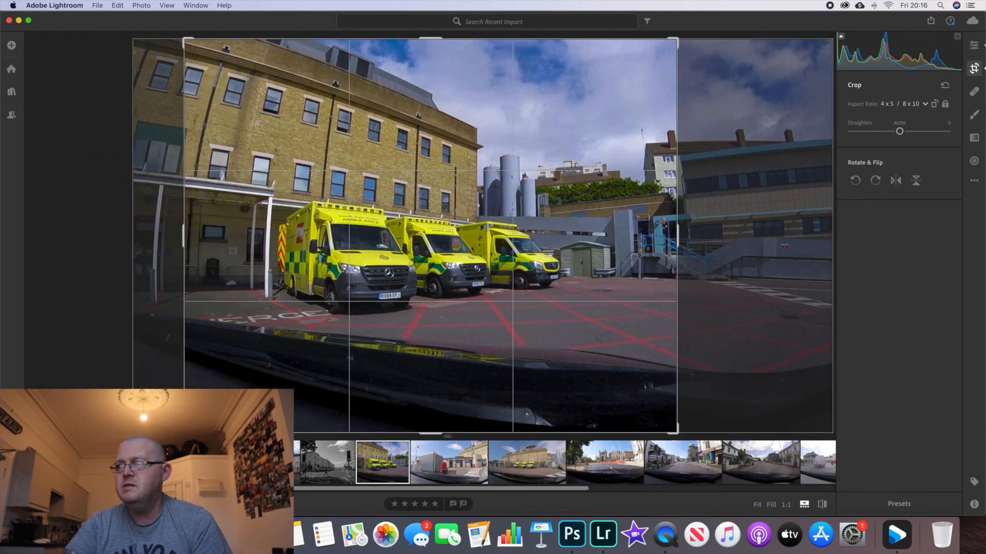
drag(439, 433, 434, 381)
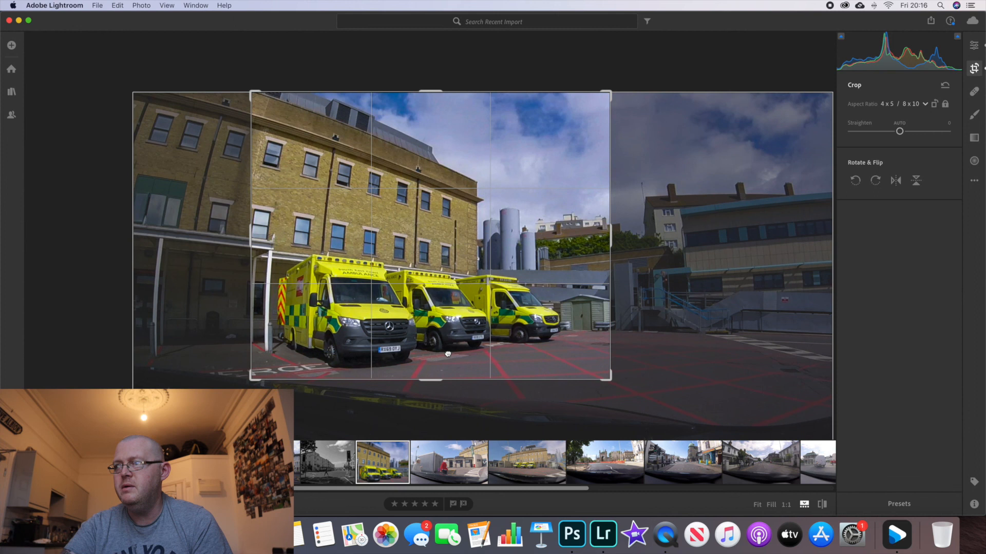
drag(448, 356, 449, 350)
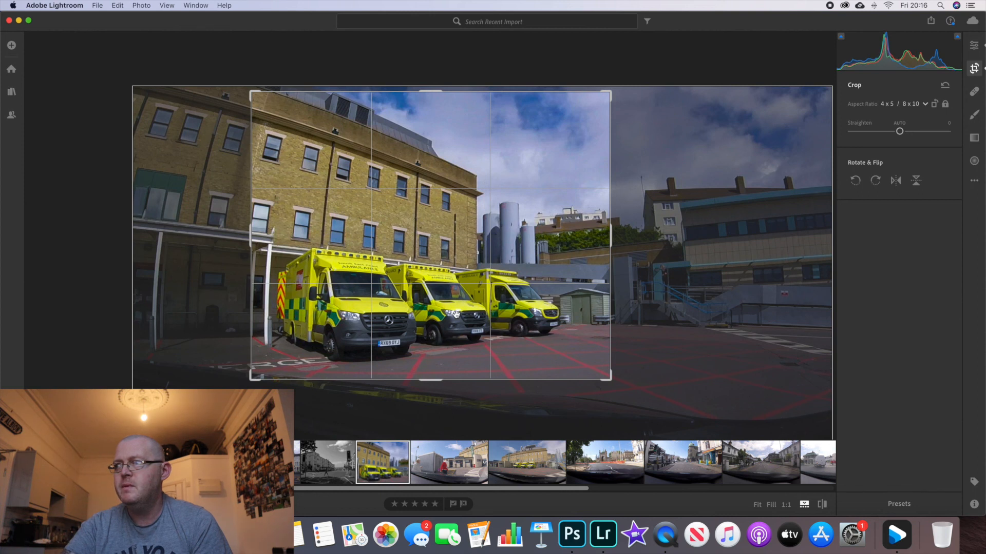
drag(431, 92, 427, 110)
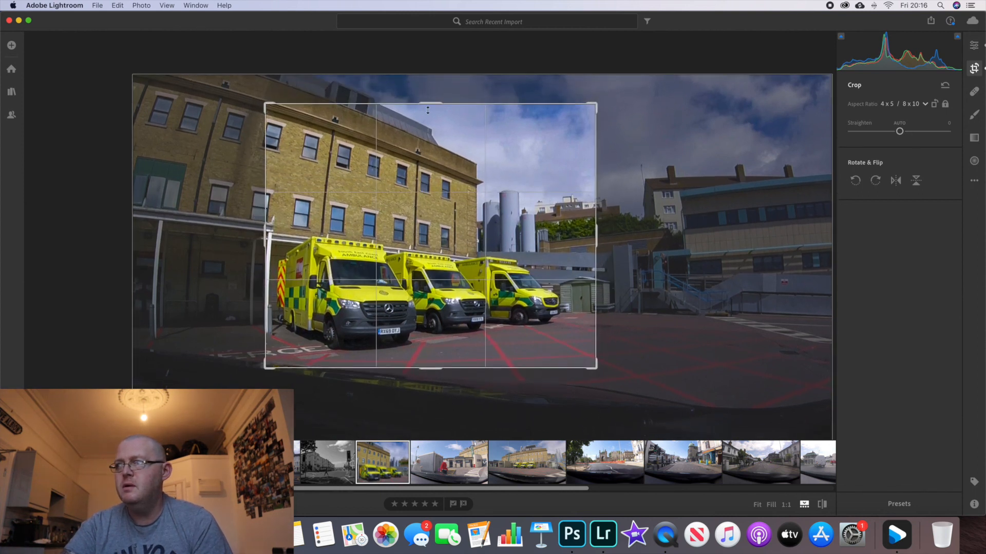
drag(429, 176, 437, 179)
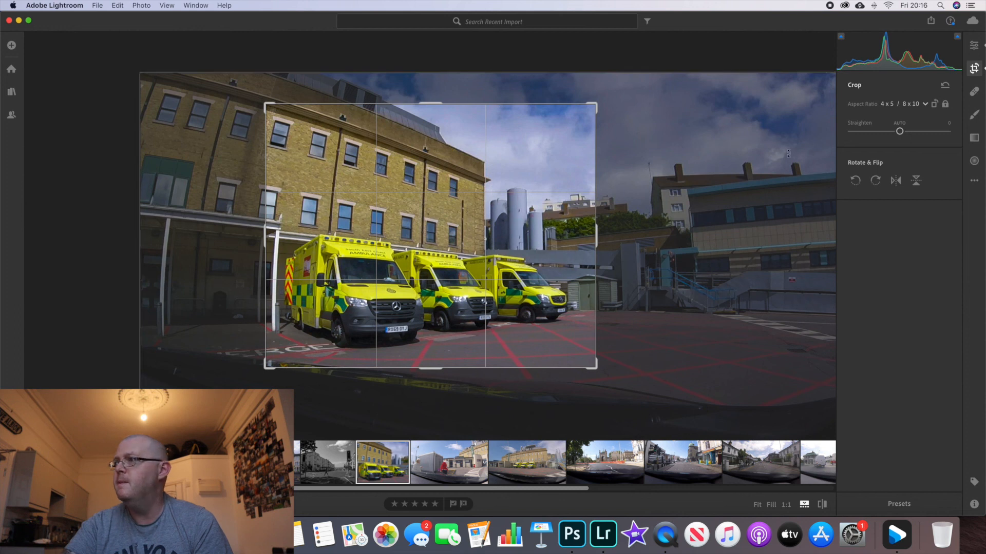
click(974, 46)
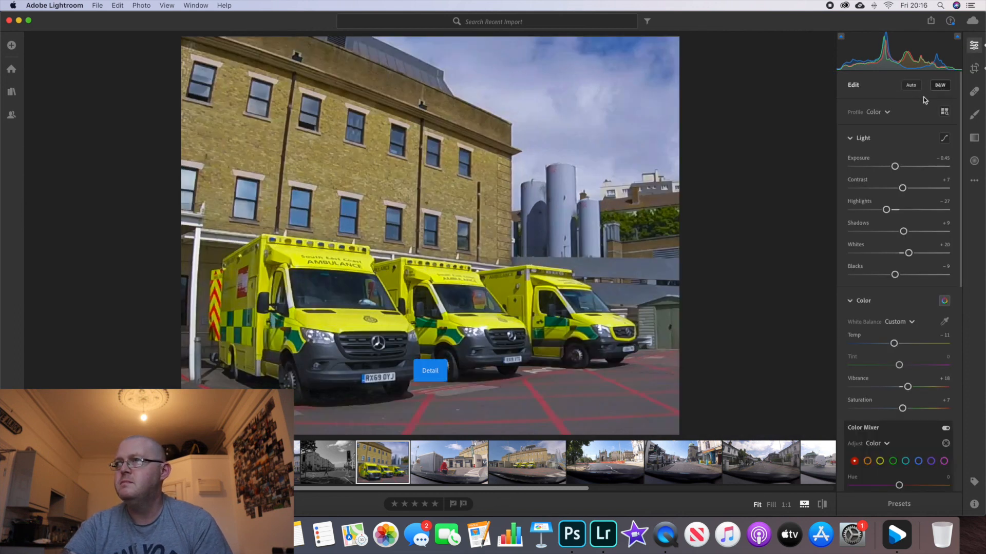